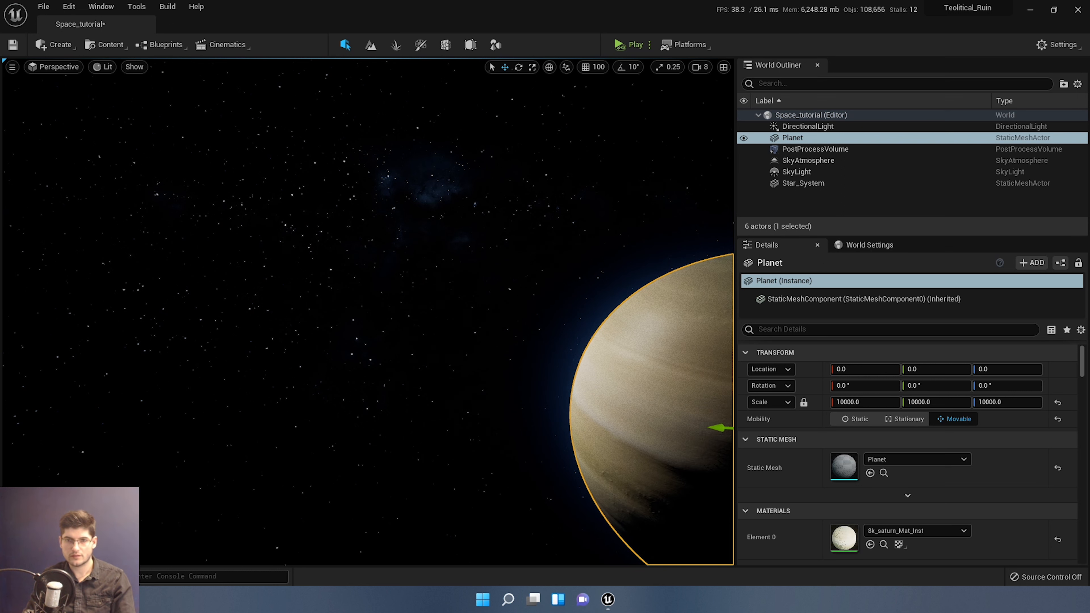
- Place the Asteroid_Tutorial blueprint in the empty space beside the planet and close the asset browser
left_click_drag(829, 389, 424, 350)
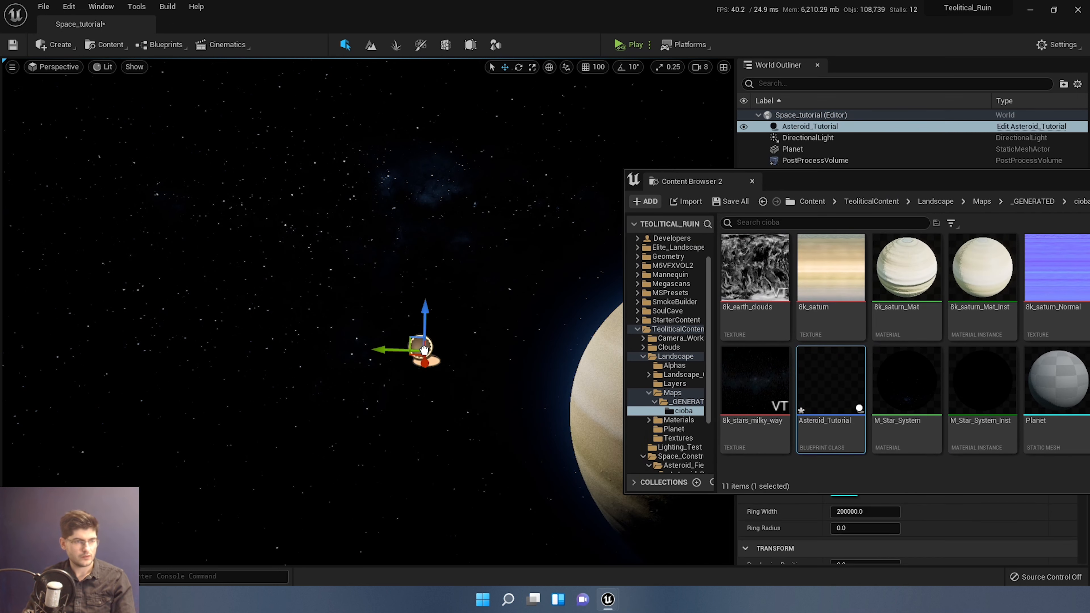
left_click_drag(958, 187, 1089, 187)
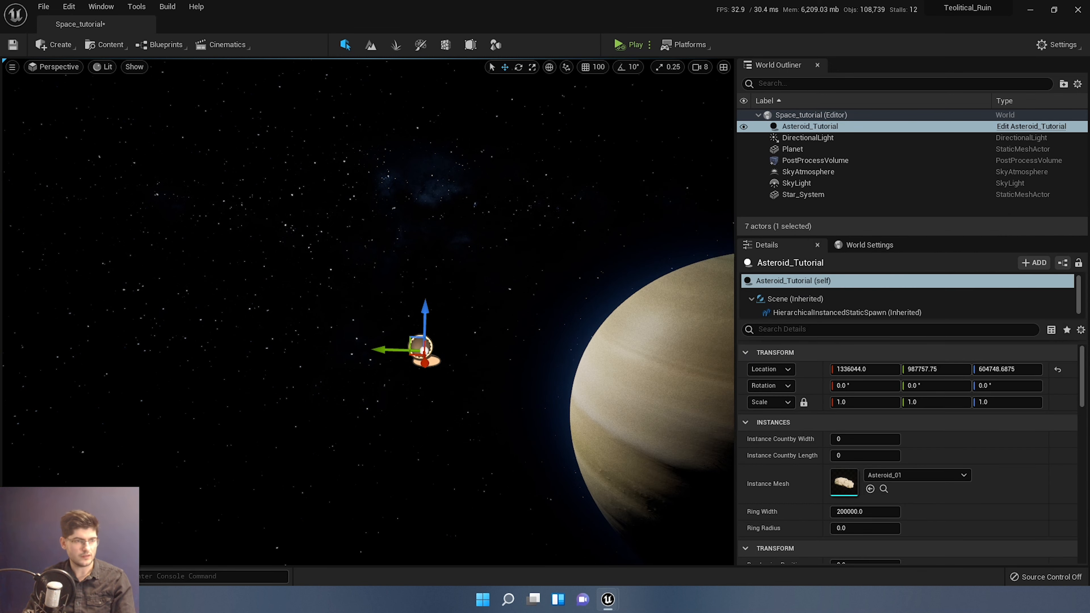
key("s")
right_click_drag(424, 350, 463, 326)
key("a")
key("s")
key("w")
key("s")
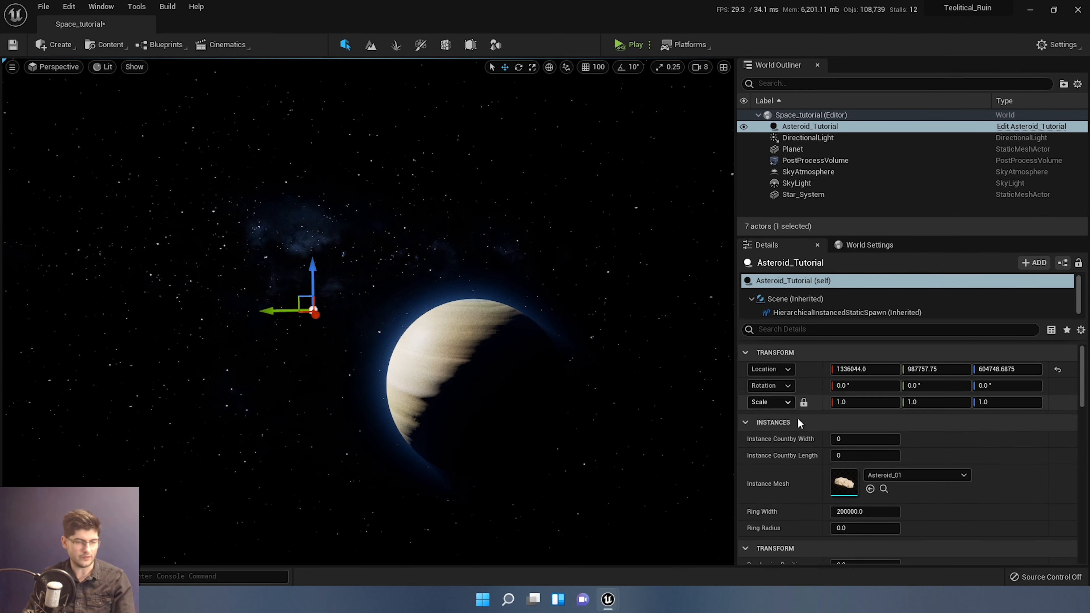
- Set Asteroid_Tutorial's Randomize Rotation and Randomize ZAxis Position to 0
scroll(800, 429, "down", 2)
scroll(813, 461, "down", 1)
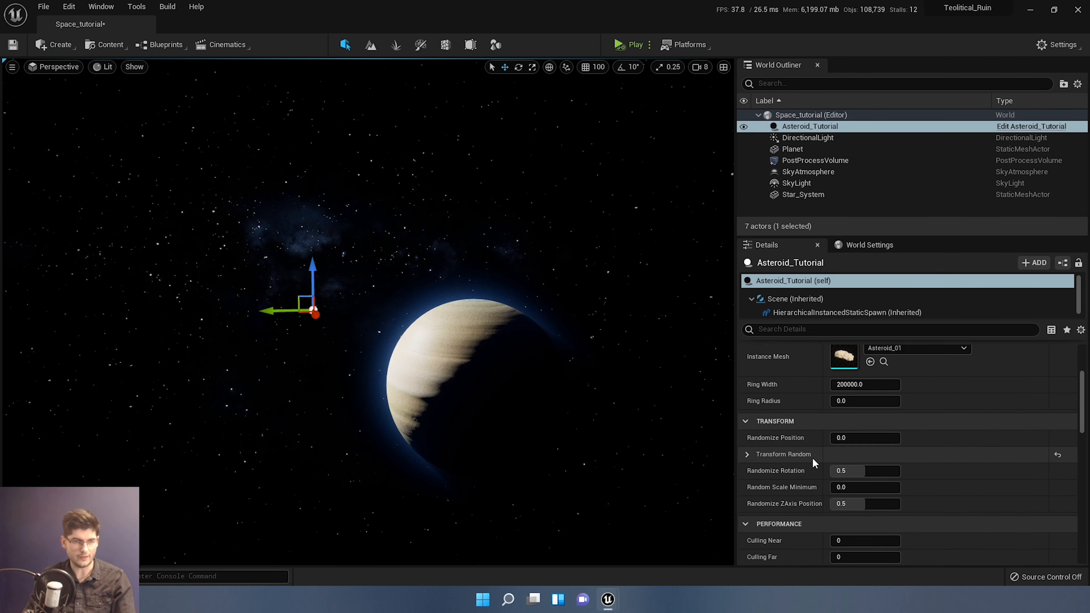
scroll(814, 461, "down", 1)
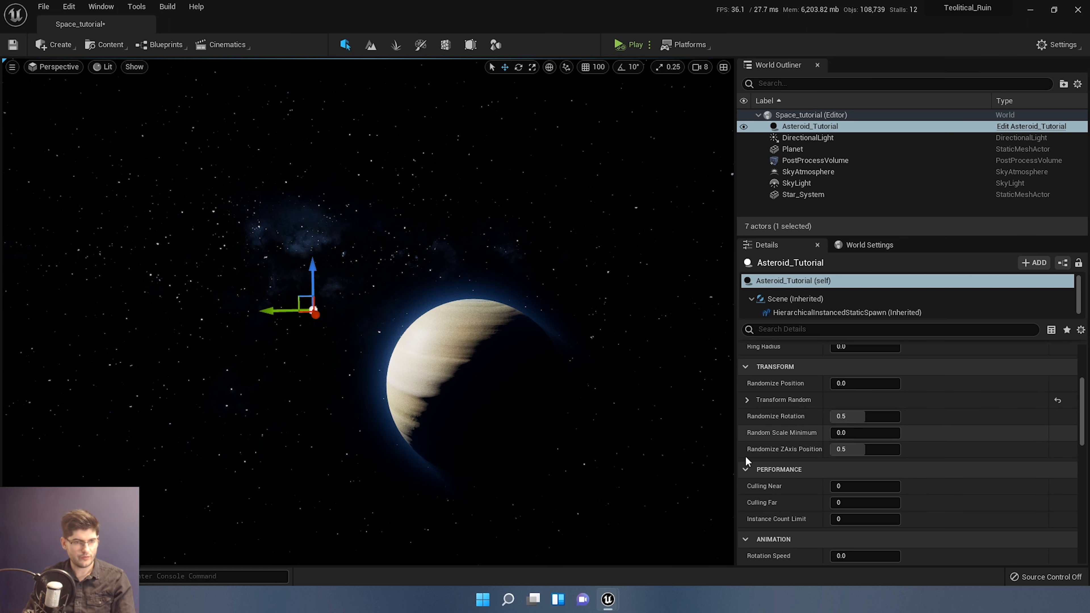
scroll(800, 443, "down", 1)
scroll(807, 440, "up", 4)
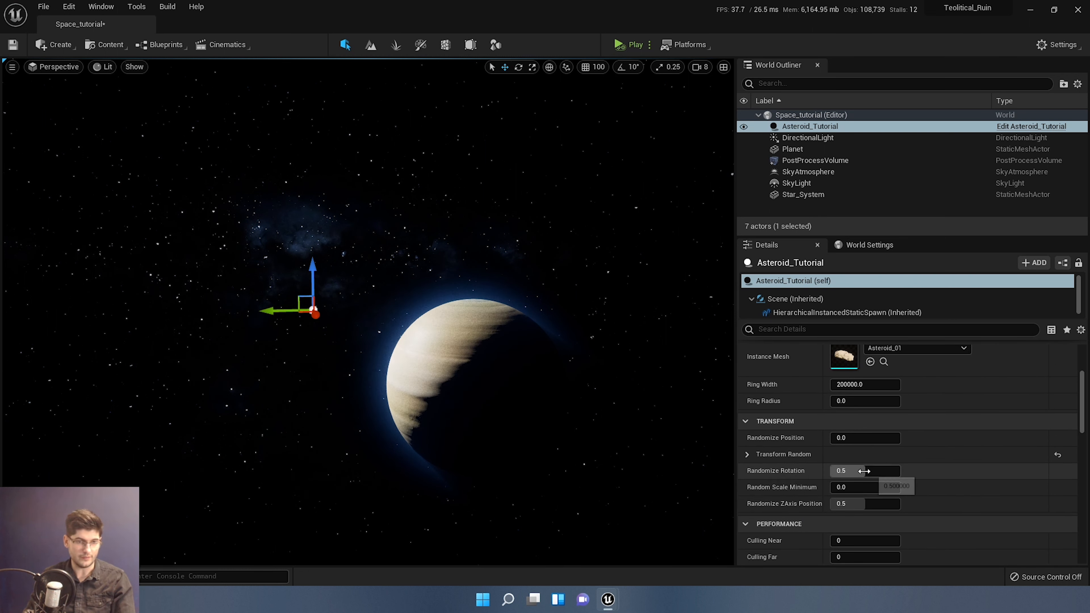
left_click_drag(864, 471, 833, 471)
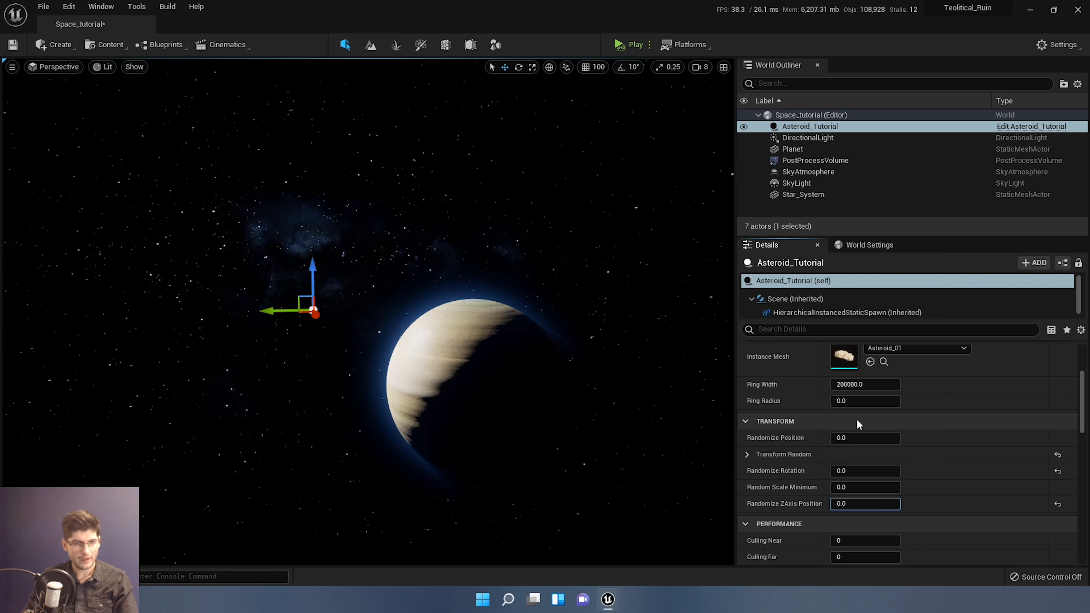
- Set the asteroid ring's Ring Width to 10000 and its Ring Radius to 1000000
left_click(855, 385)
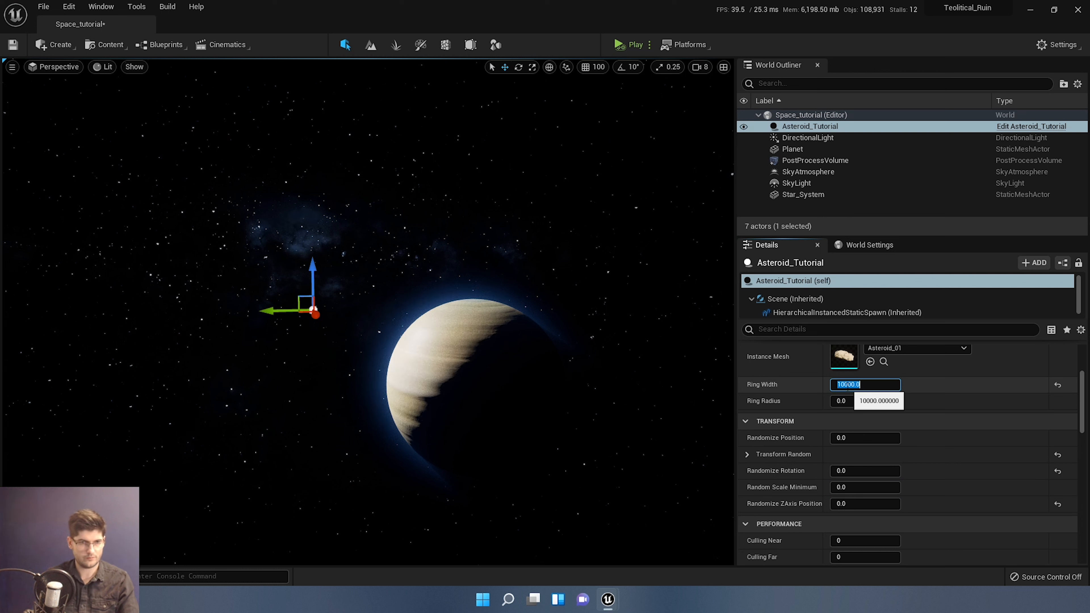
key("Return")
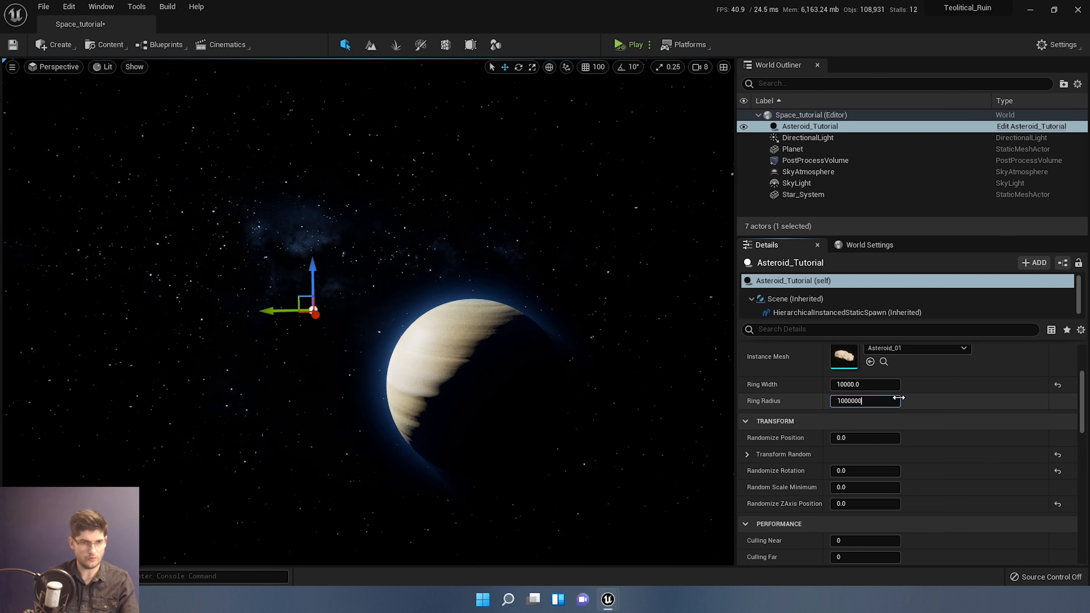
key("w")
right_click_drag(448, 326, 391, 406)
- Set the asteroids' Random Scale Minimum to 10
scroll(871, 468, "down", 2)
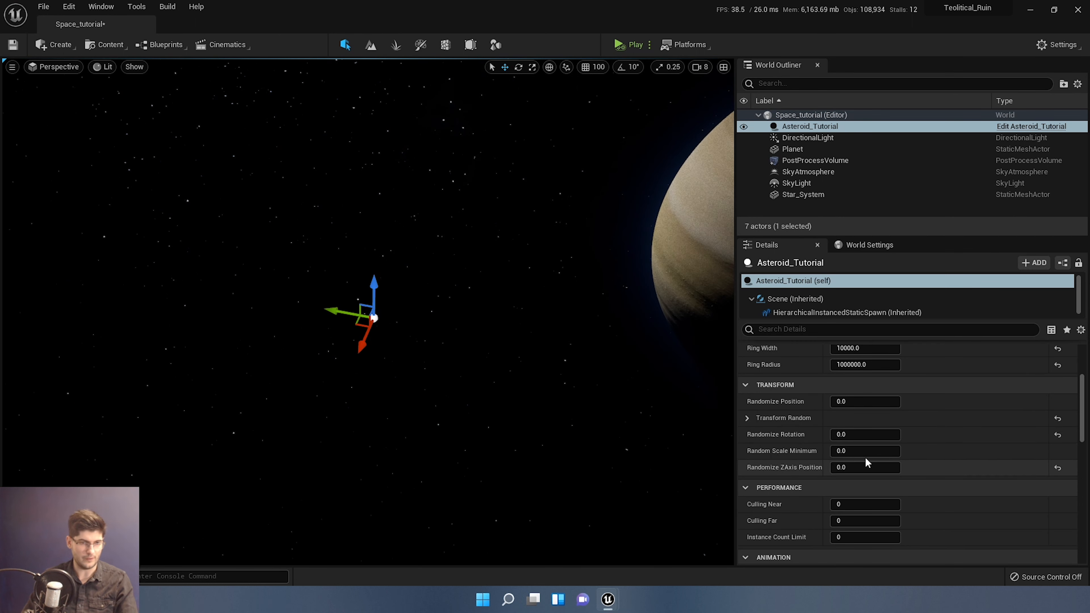
scroll(841, 472, "up", 1)
left_click(856, 467)
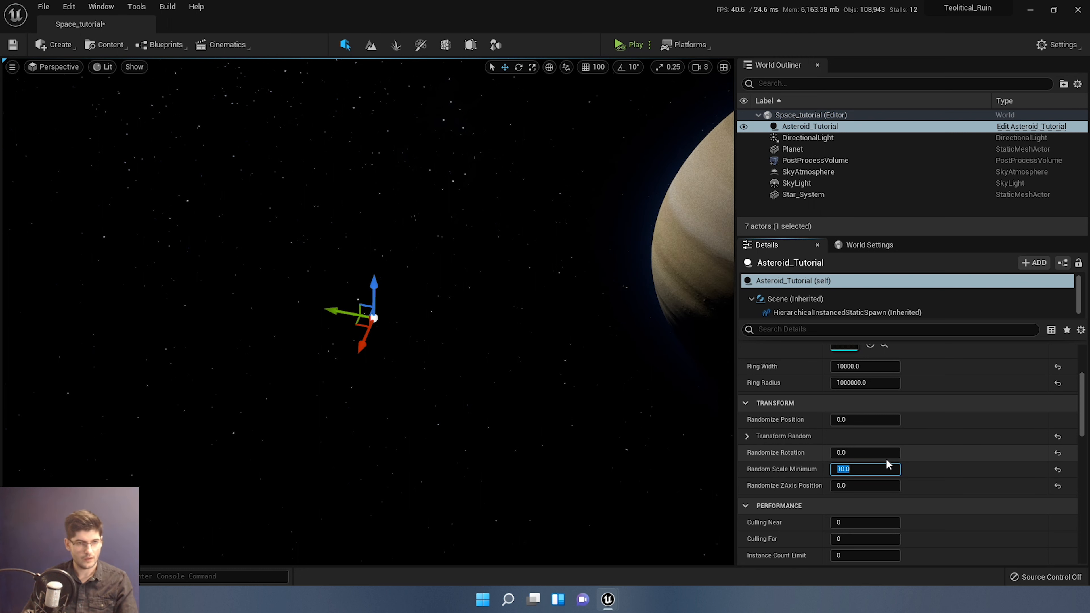
- Set the ring's Instance Countby Width to 50 and its Instance Countby Length to 200
scroll(900, 433, "up", 4)
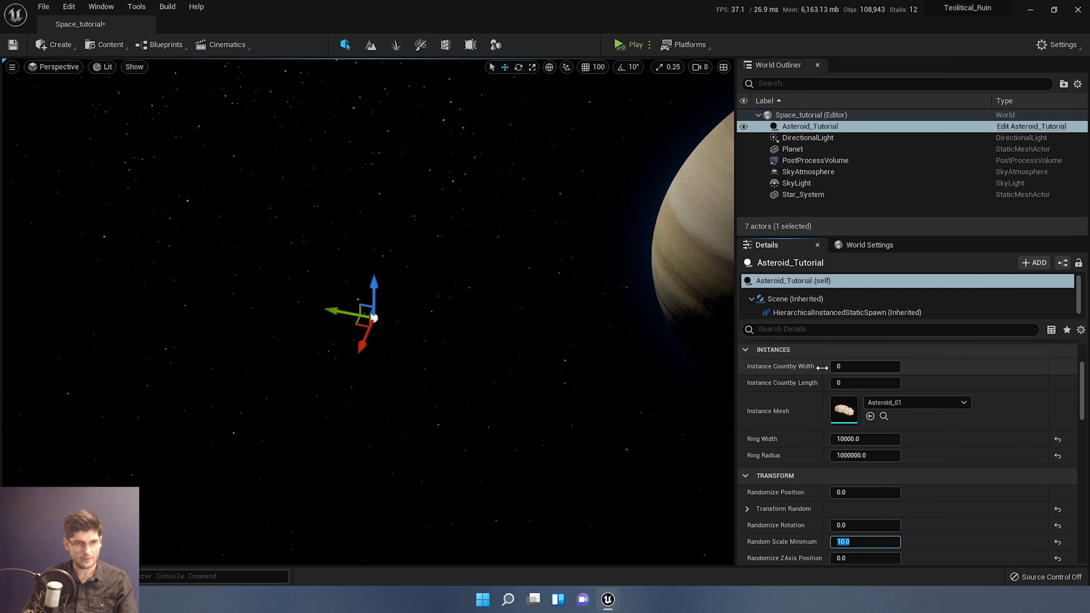
left_click(873, 383)
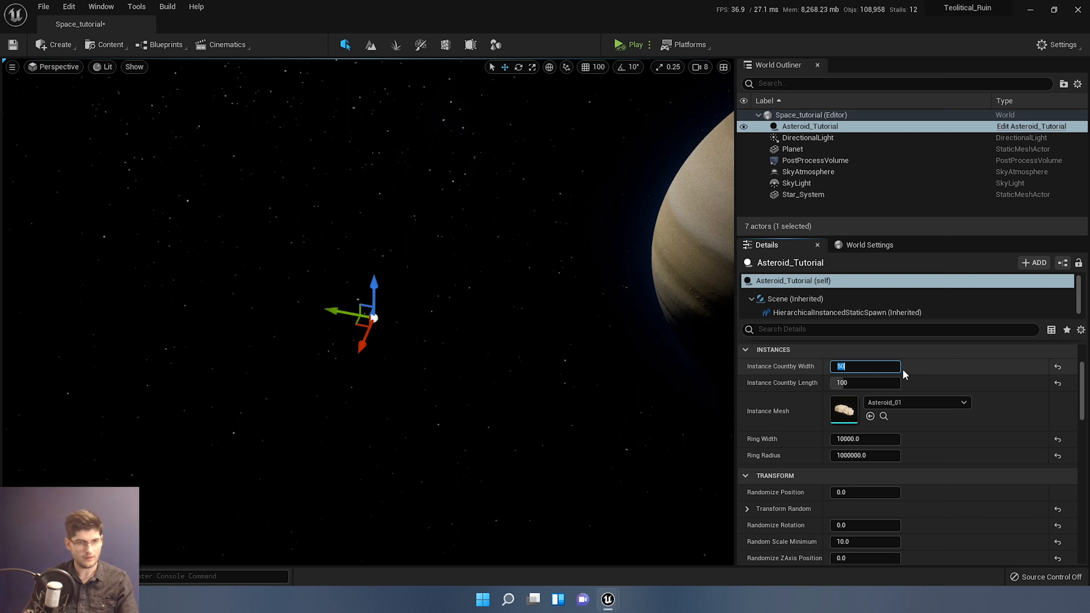
left_click(855, 382)
type("2")
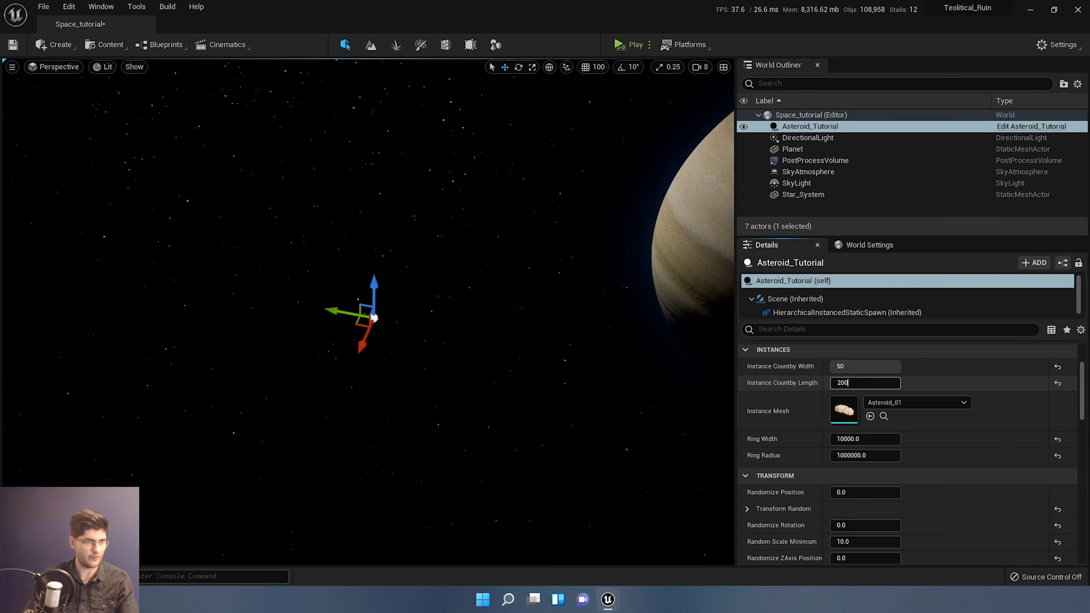
key("Return")
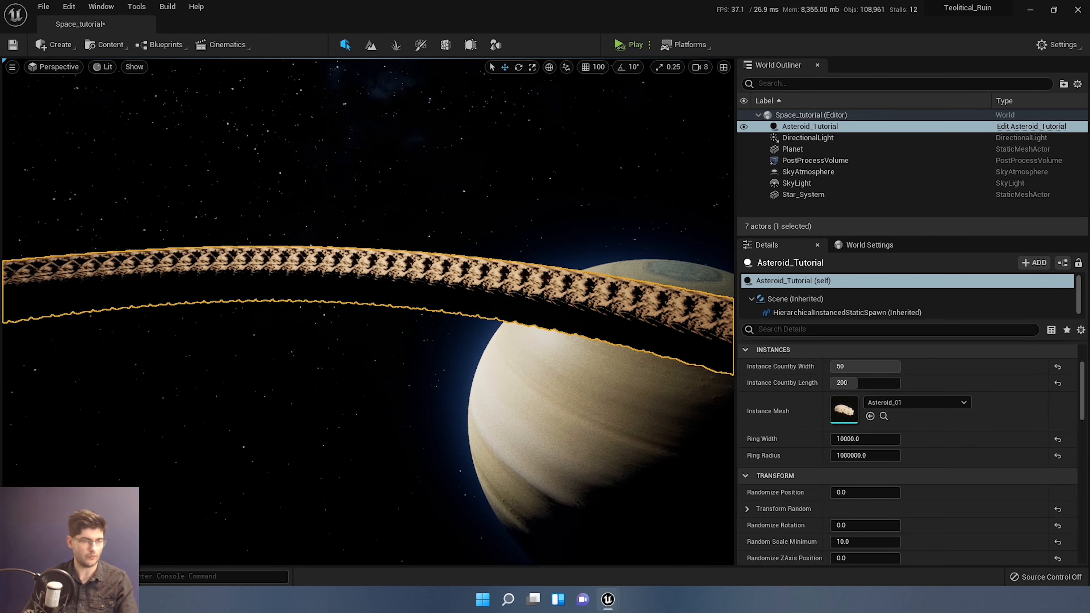
key("s")
mouse_move(558, 386)
right_mouse_down()
mouse_move(541, 417)
mouse_move(548, 401)
right_mouse_up()
key("s")
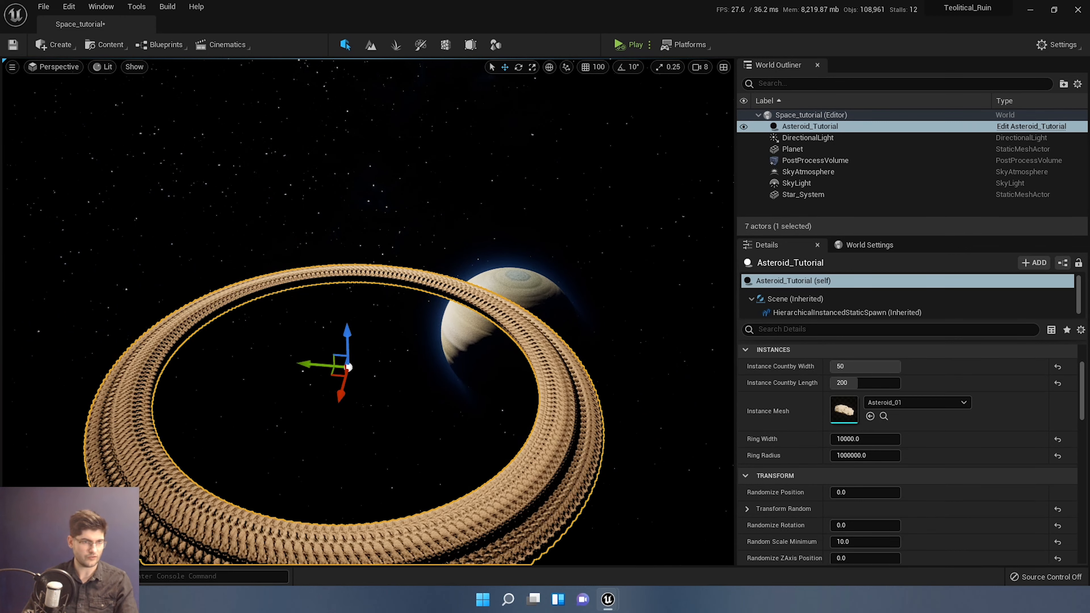
- Try an Instance Countby Length of 10 for the ring, and raise it to 100
left_click(848, 382)
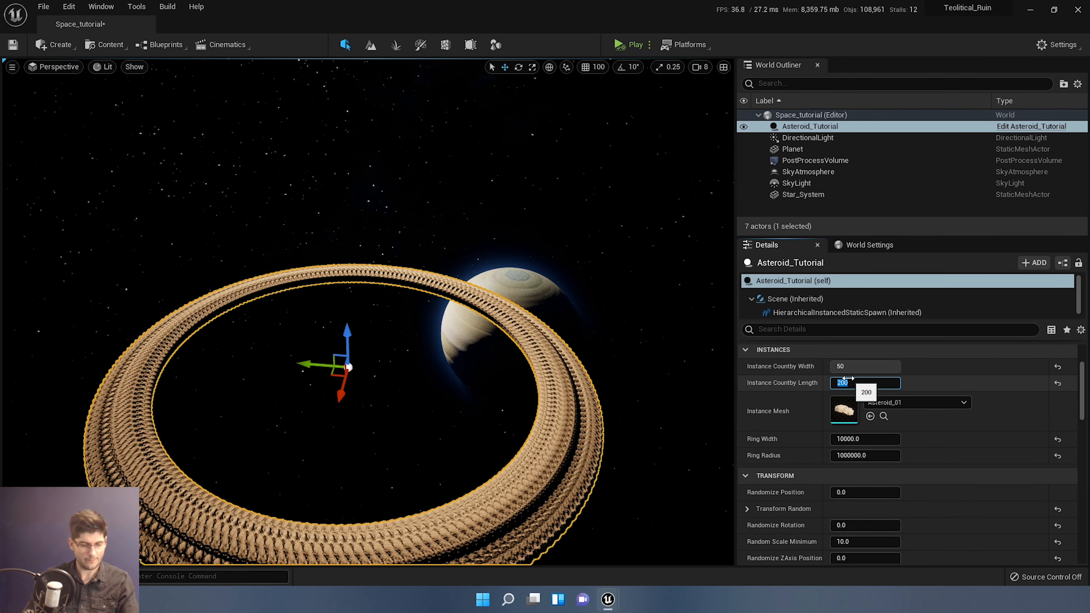
type("10")
key("Return")
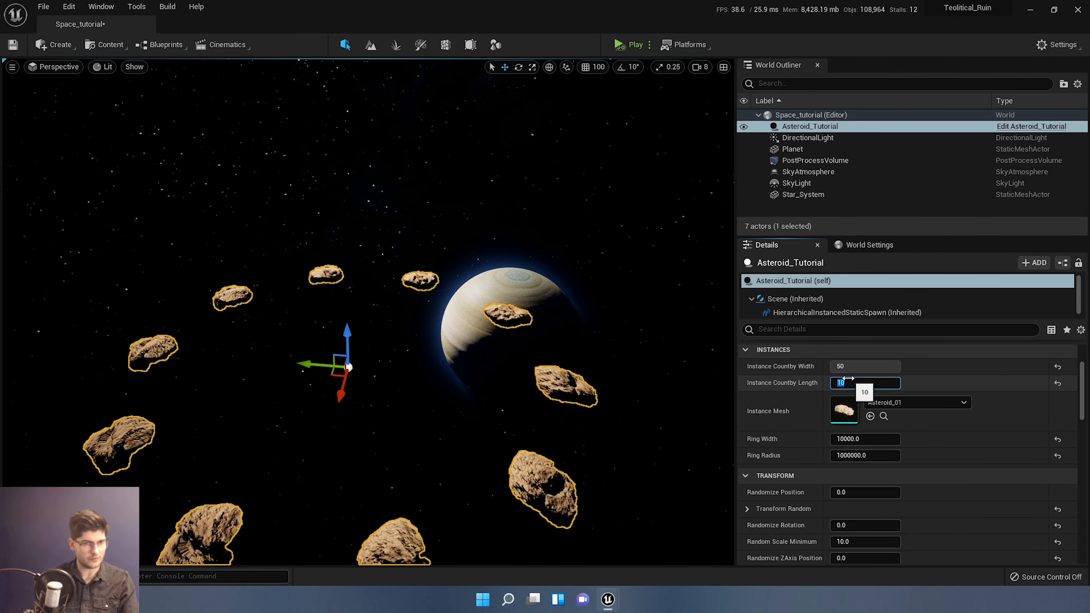
type("100")
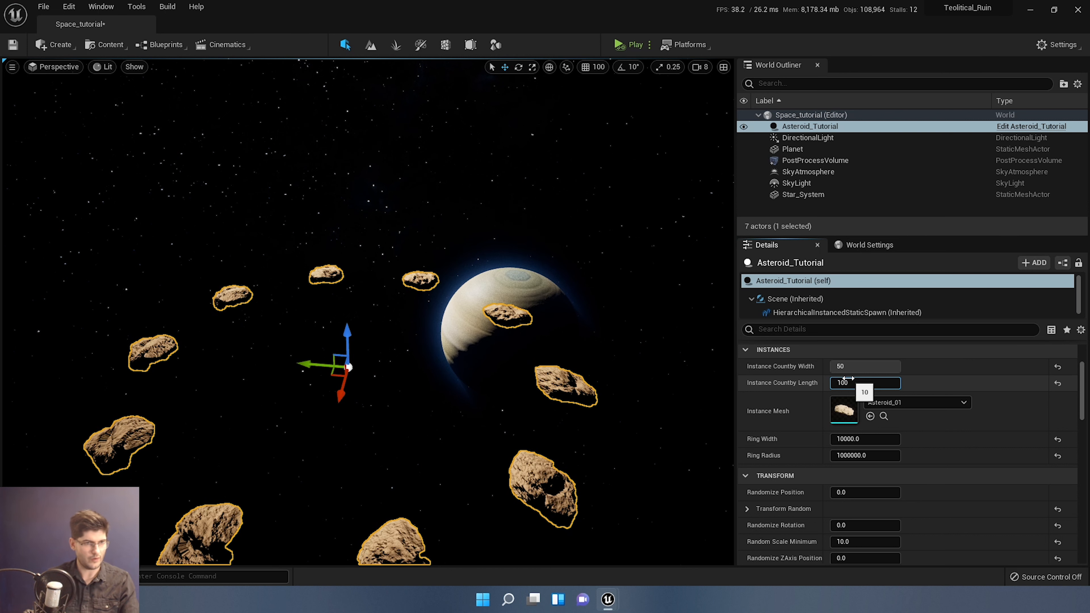
key("Return")
- Reduce the ring's Instance Countby Width to 5 and inspect the spacing of the asteroids up close
left_click(849, 368)
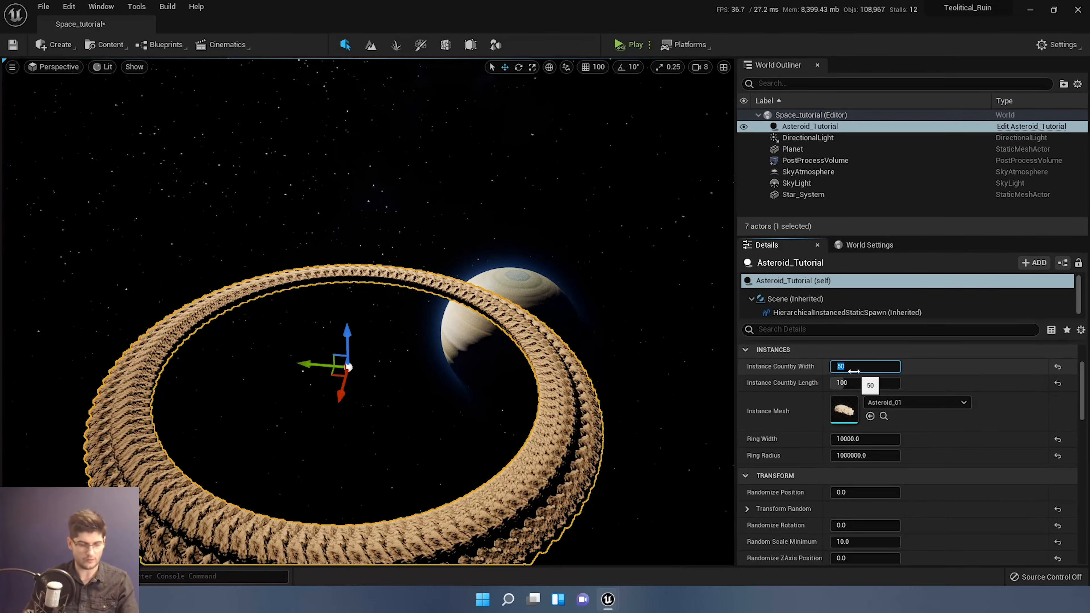
type("5")
key("Return")
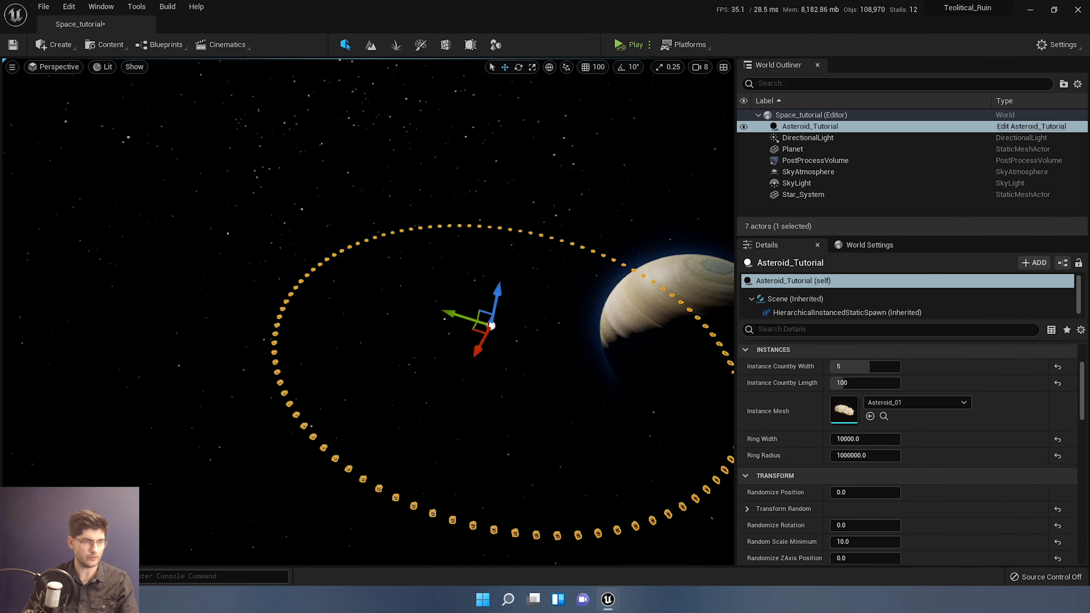
key("w")
right_click_drag(368, 312, 313, 240)
key("s")
key("w")
key("s")
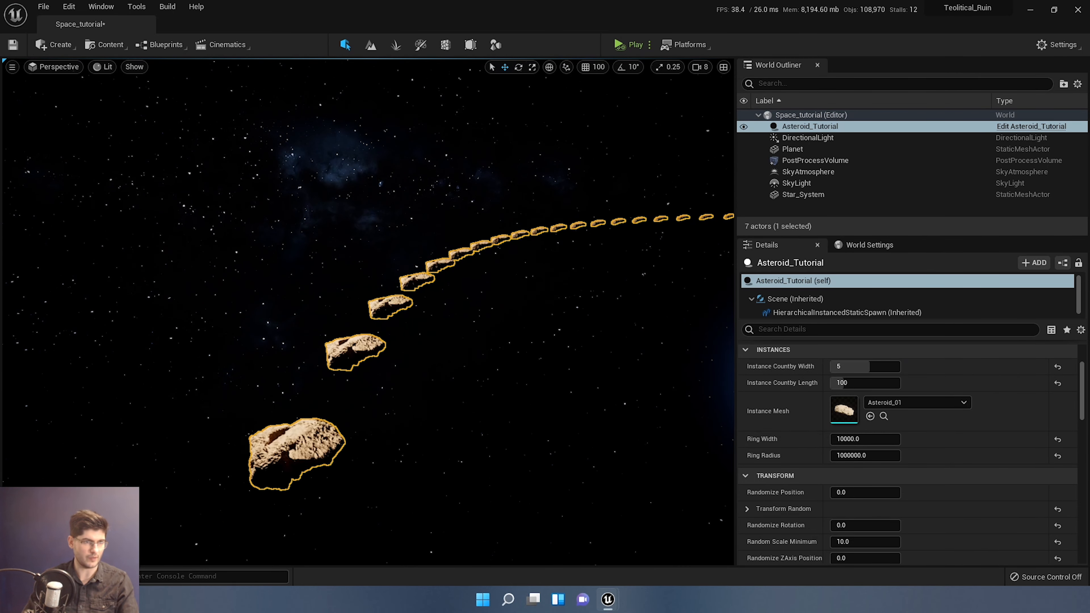
- Set the asteroids' Randomize Rotation to 1 and check their orientation along the ring
scroll(854, 485, "down", 2)
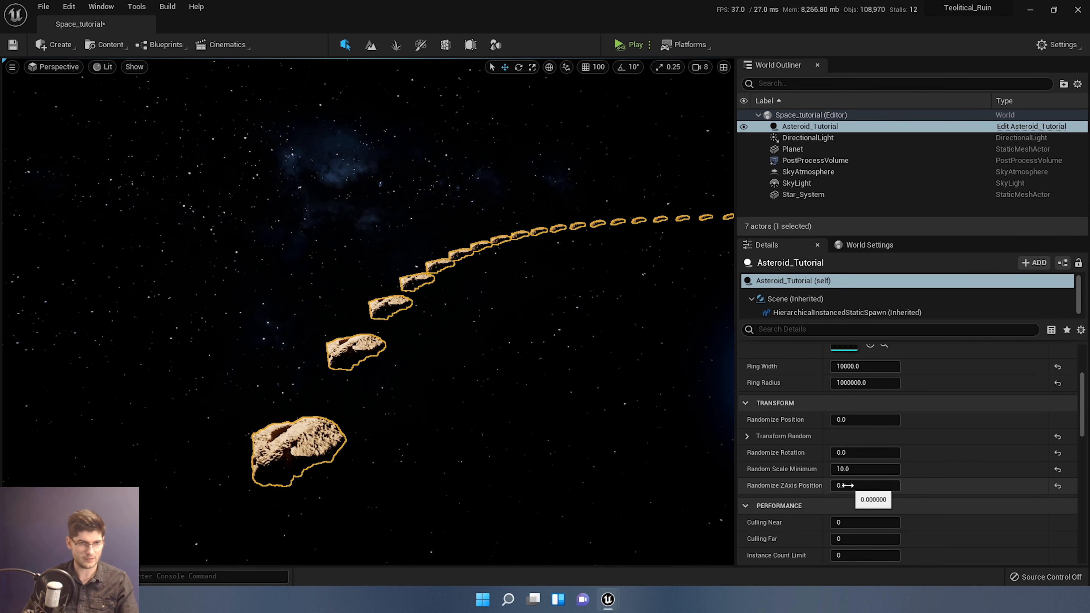
left_click(843, 455)
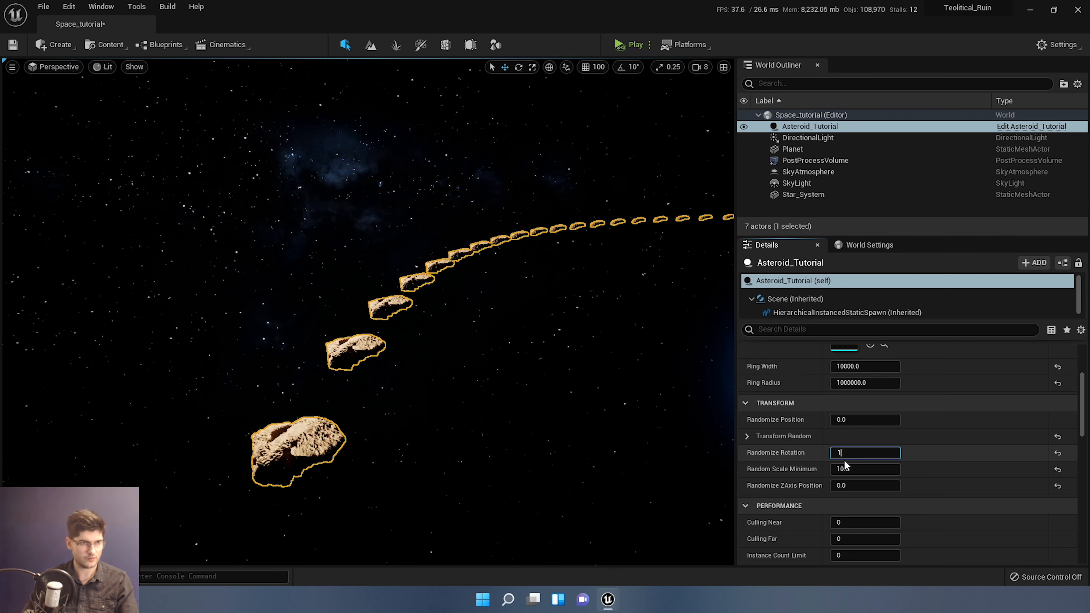
key("Return")
right_click_drag(536, 326, 618, 309)
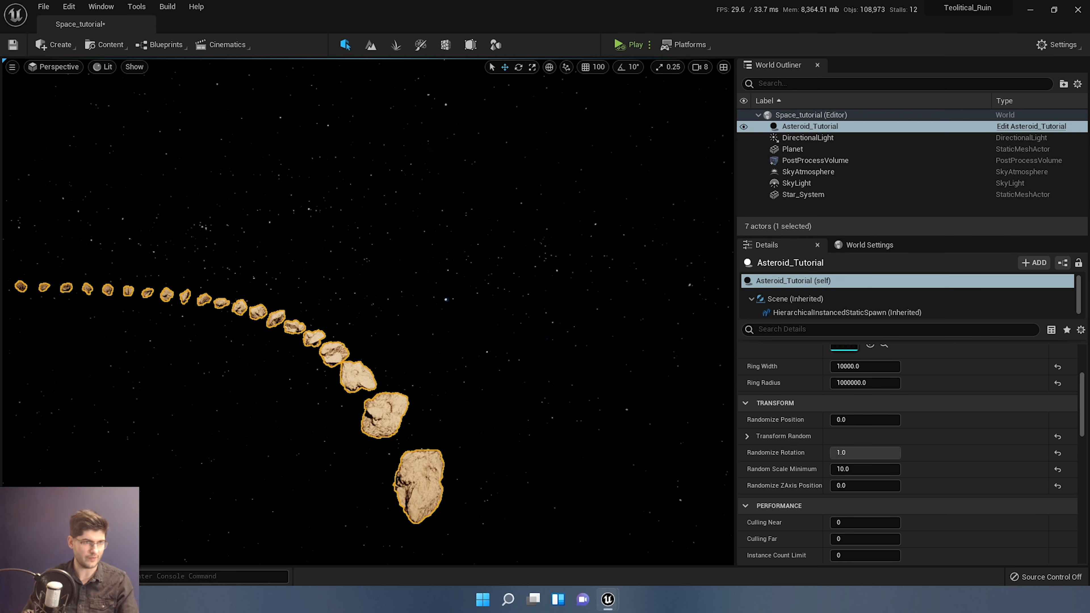
right_click_drag(300, 331, 58, 323)
- Scatter the asteroids by setting Randomize Position to 10000 and increasing it to 100000
left_click(857, 421)
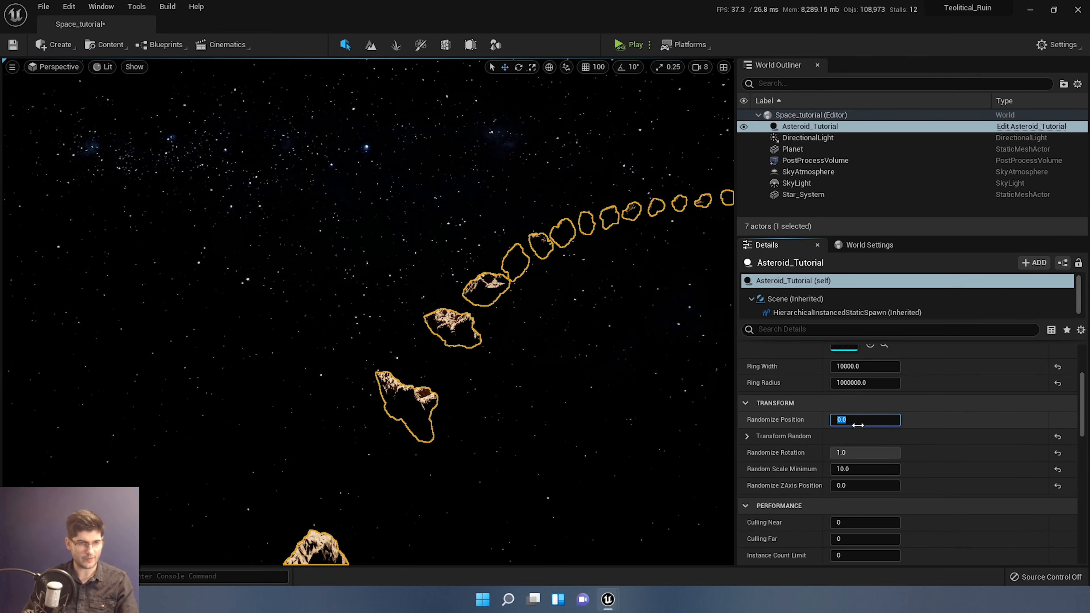
type("10000")
key("Return")
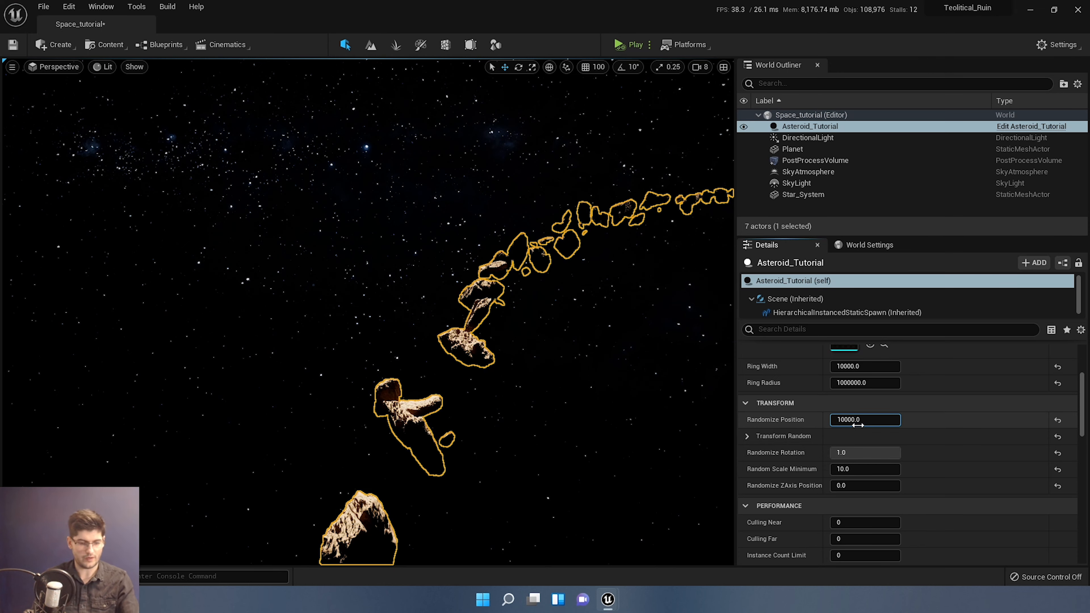
type("0")
key("Return")
key("s")
right_click_drag(636, 206, 577, 190)
key("w")
key("s")
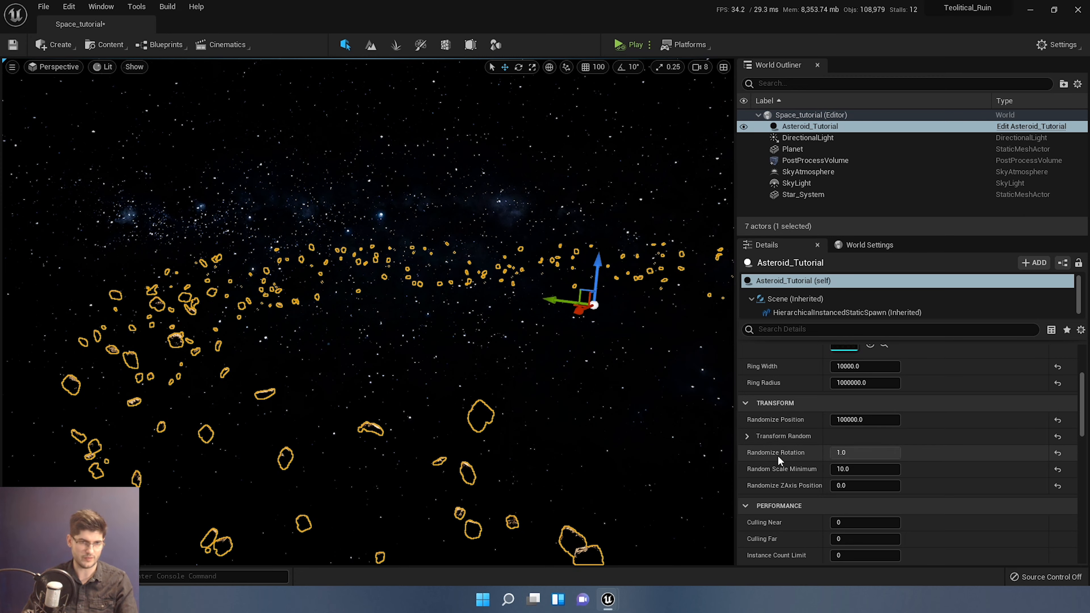
- Enlarge the asteroids by setting Random Scale Minimum to 20
left_click(854, 469)
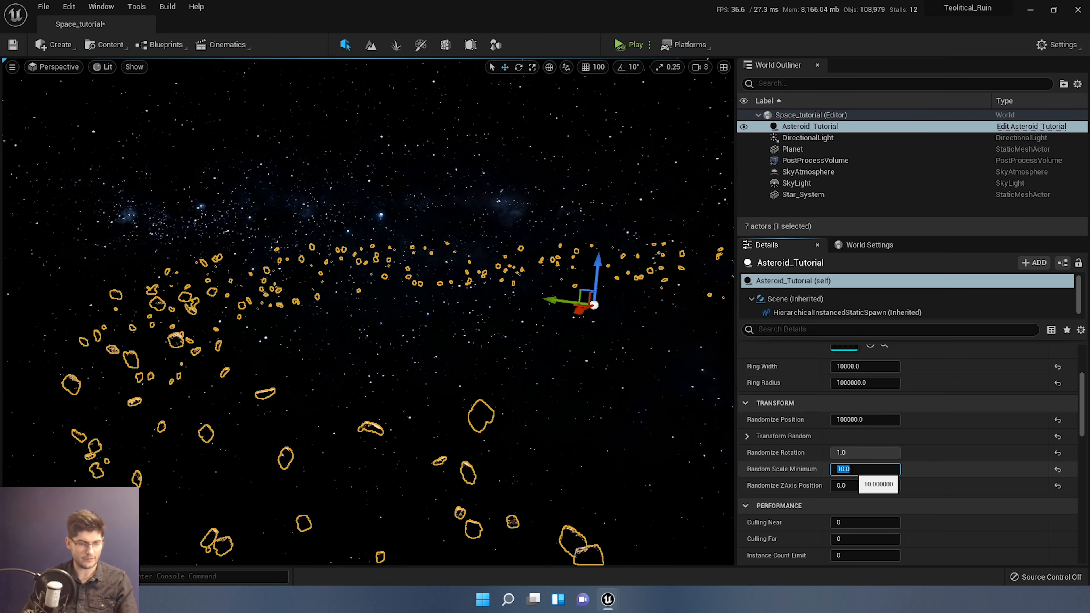
type("20")
key("Return")
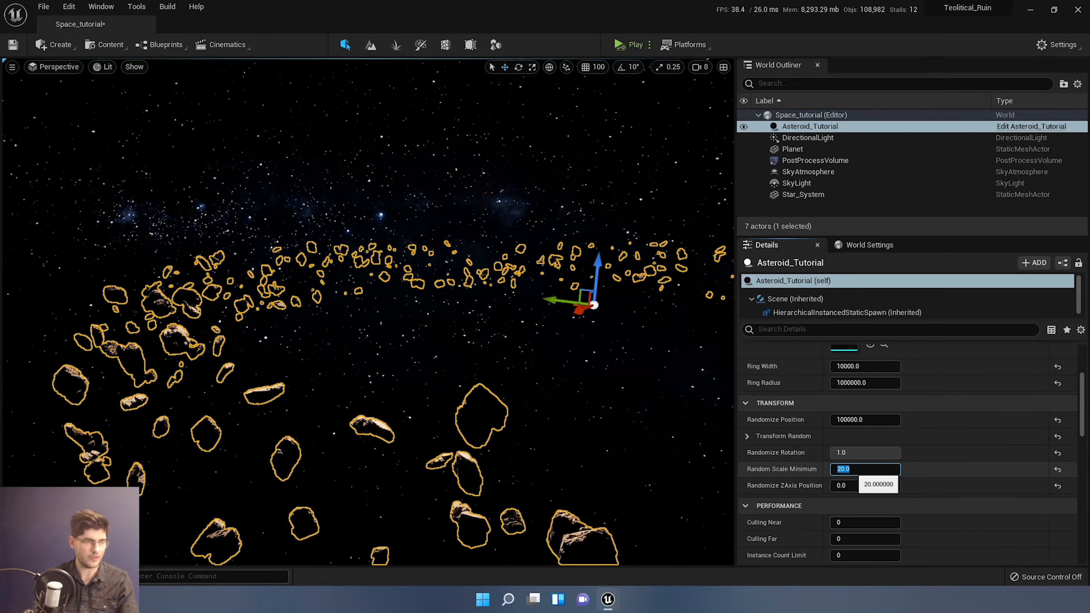
key("s")
mouse_move(554, 327)
right_mouse_down()
mouse_move(635, 322)
mouse_move(536, 320)
right_mouse_up()
key("w")
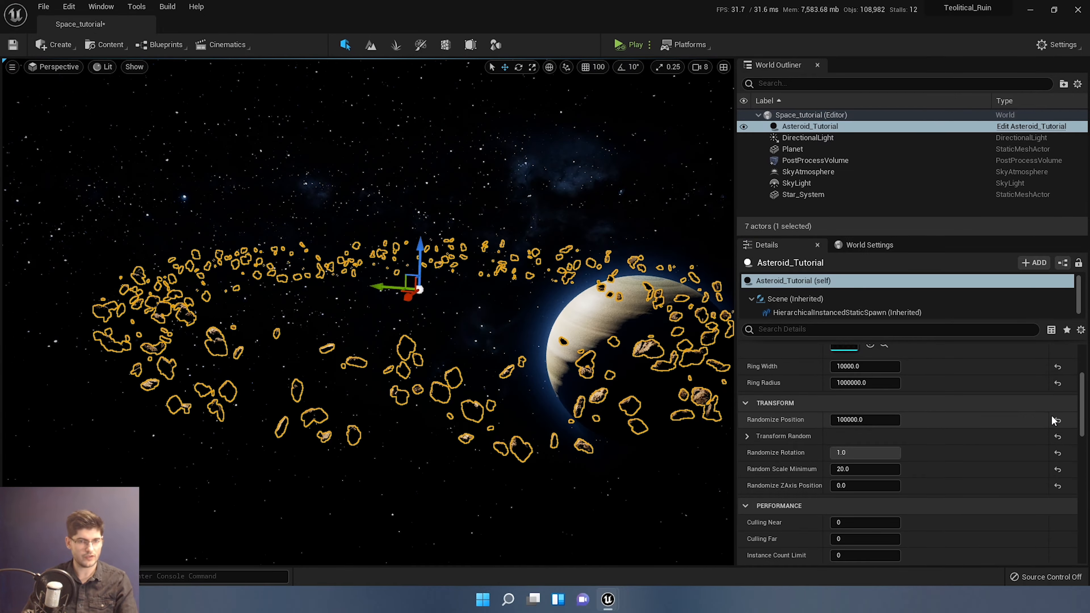
- Center the asteroid ring on the planet by setting its location to 0, 0, 0
scroll(1052, 419, "up", 4)
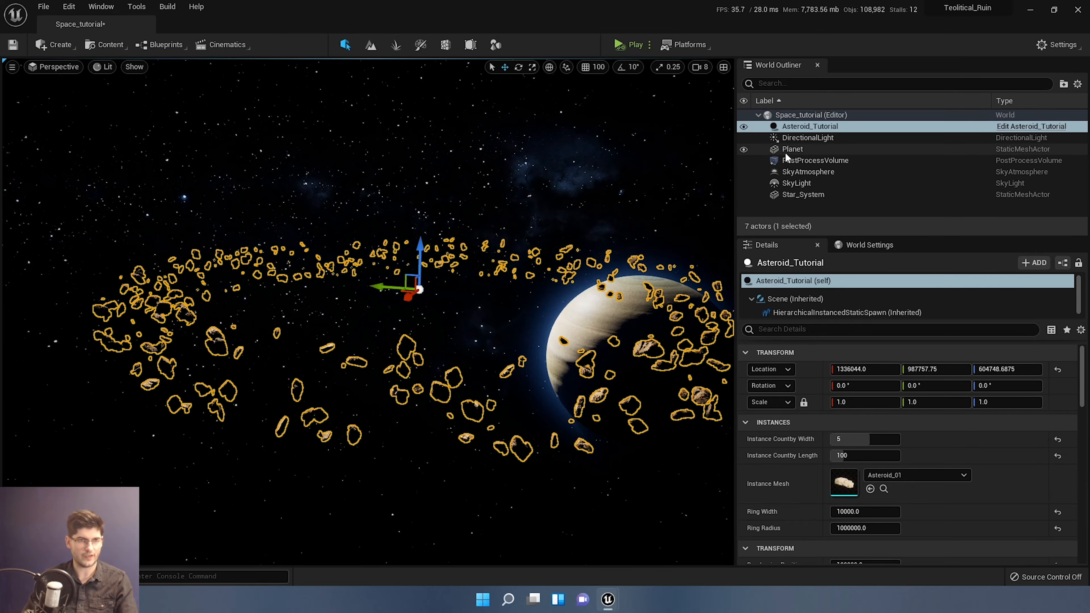
left_click(864, 369)
type("0")
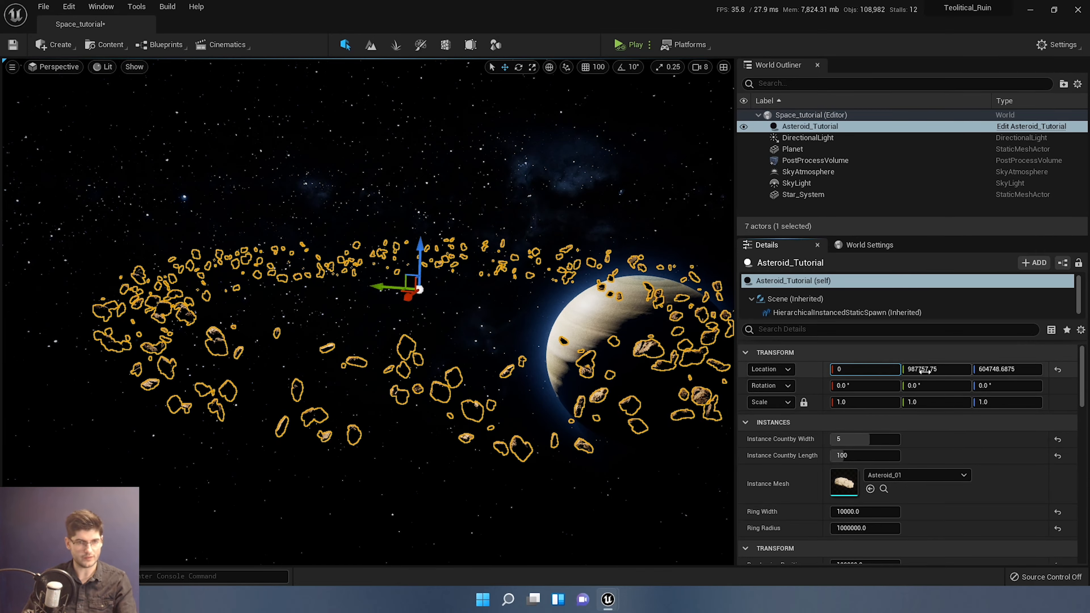
key("Tab")
type("0")
key("Tab")
type("0")
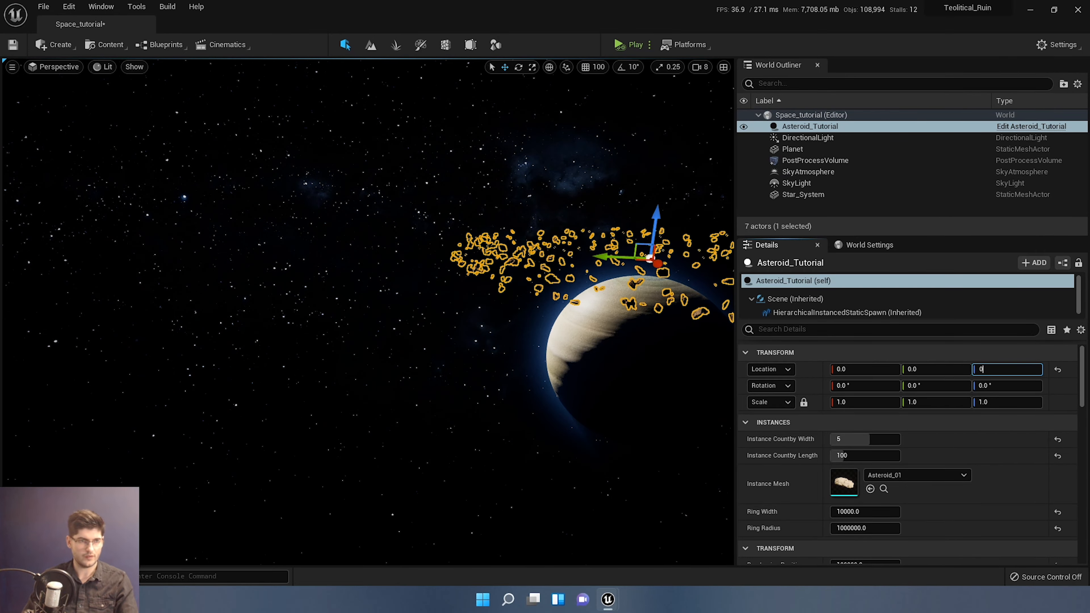
- Switch the viewport to game view and examine the asteroid ring around the planet and its randomization settings
key("w")
right_click_drag(369, 311, 446, 305)
key("a")
key("d")
key("g")
key("s")
key("e")
scroll(872, 478, "down", 4)
scroll(872, 478, "down", 1)
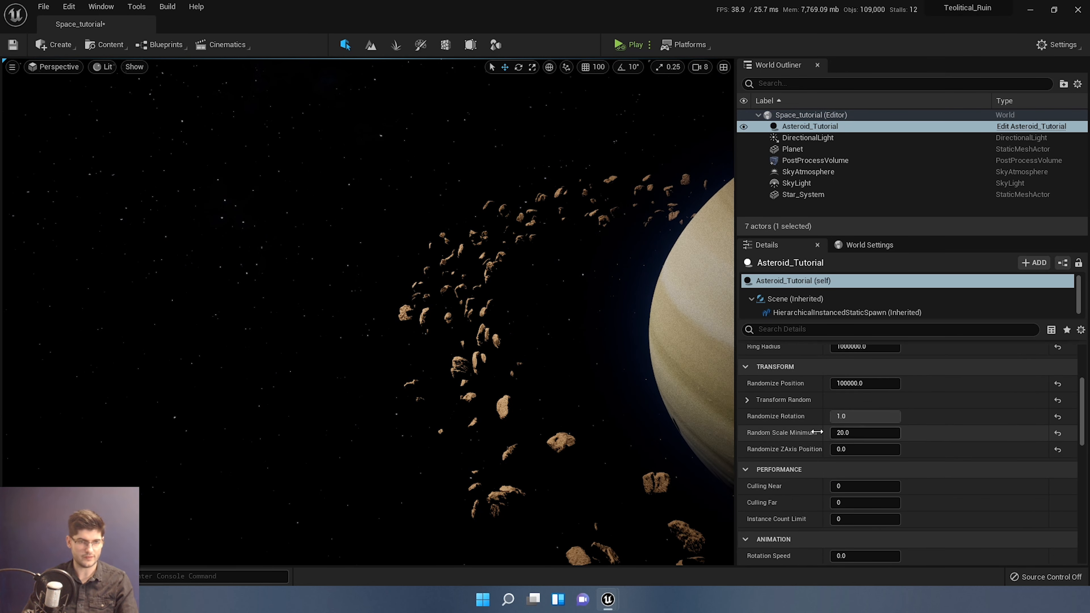
- Widen the asteroid ring by setting Ring Width to 100000 and increasing it to 1000000
scroll(849, 437, "up", 2)
scroll(848, 438, "up", 1)
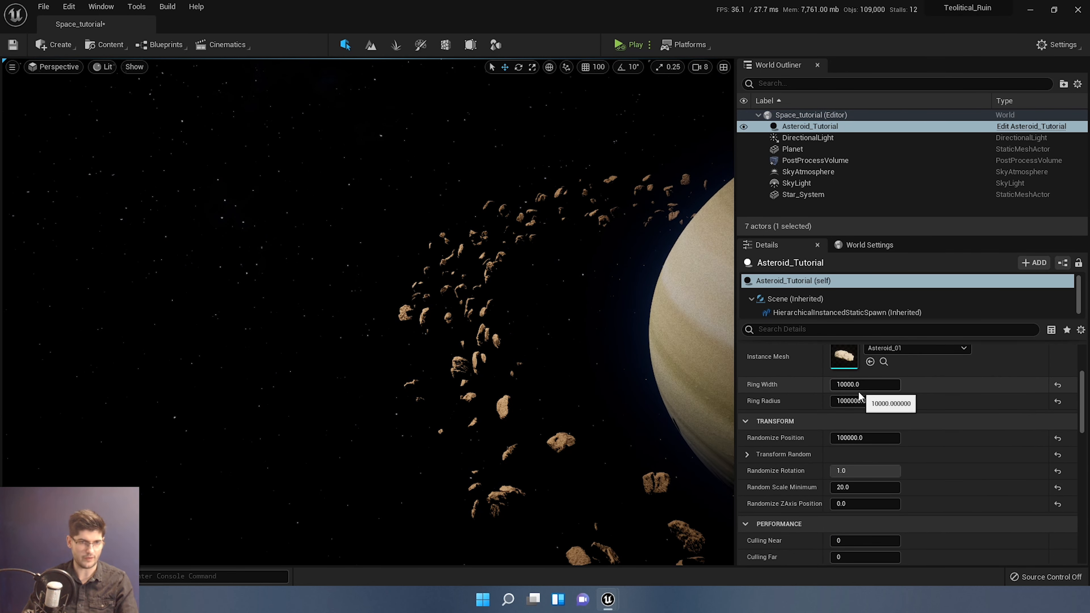
type("100000")
key("Return")
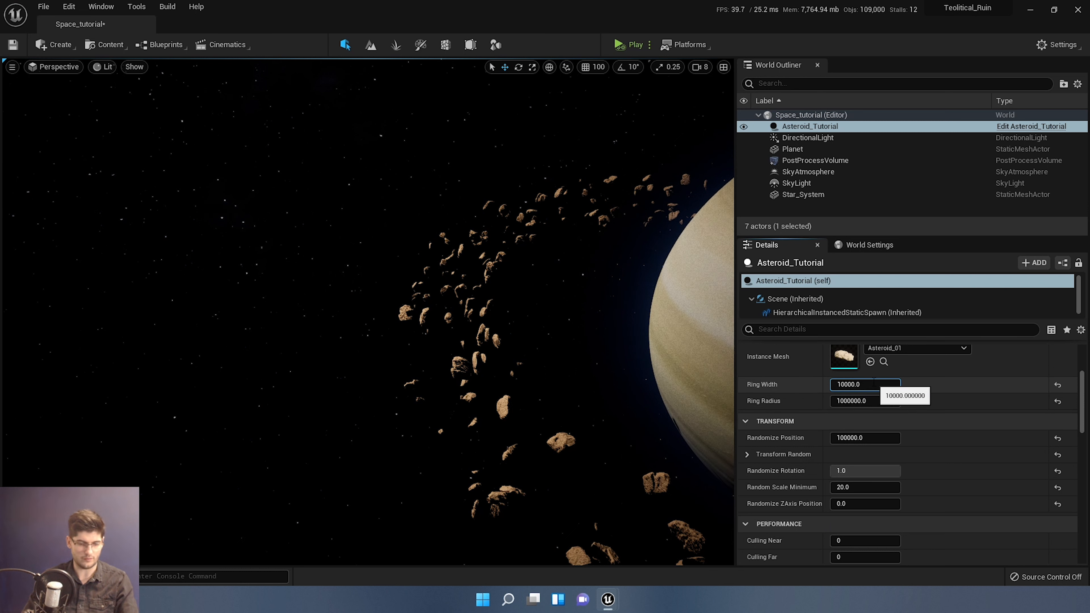
left_click(839, 384)
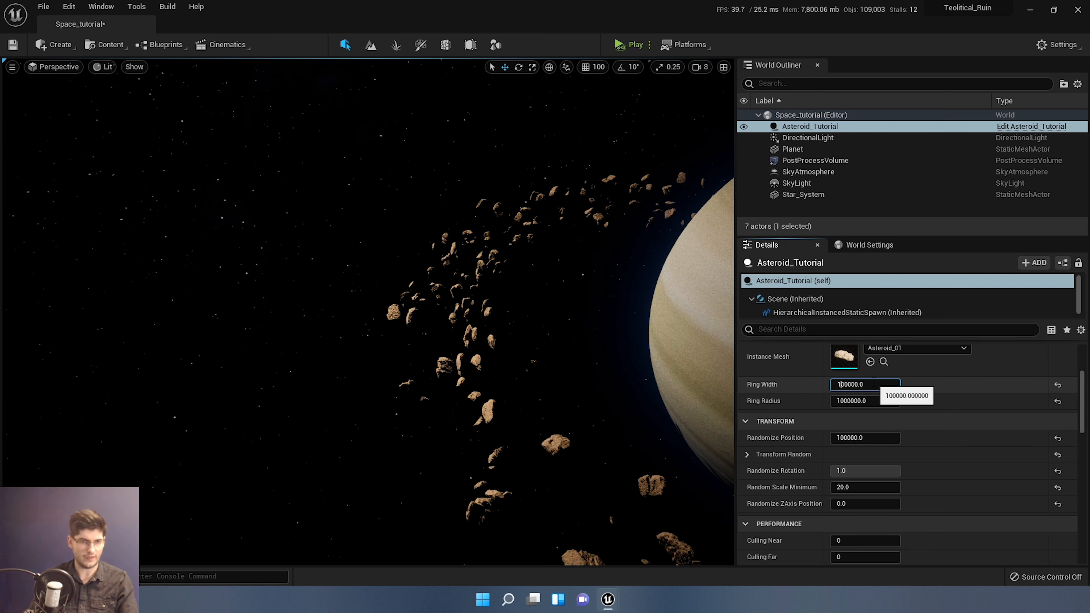
type("0")
key("Return")
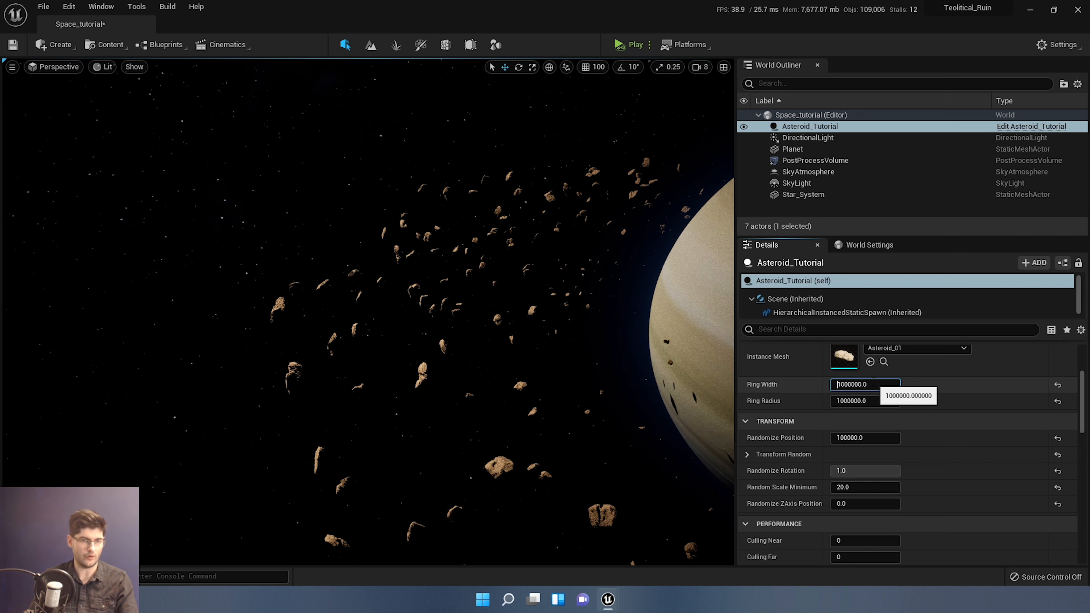
mouse_move(455, 314)
right_mouse_down()
mouse_move(541, 335)
mouse_move(467, 305)
right_mouse_up()
key("w")
- Narrow the asteroid ring by setting Ring Width back to 100000
left_click(851, 383)
left_click(851, 402)
left_click(852, 401)
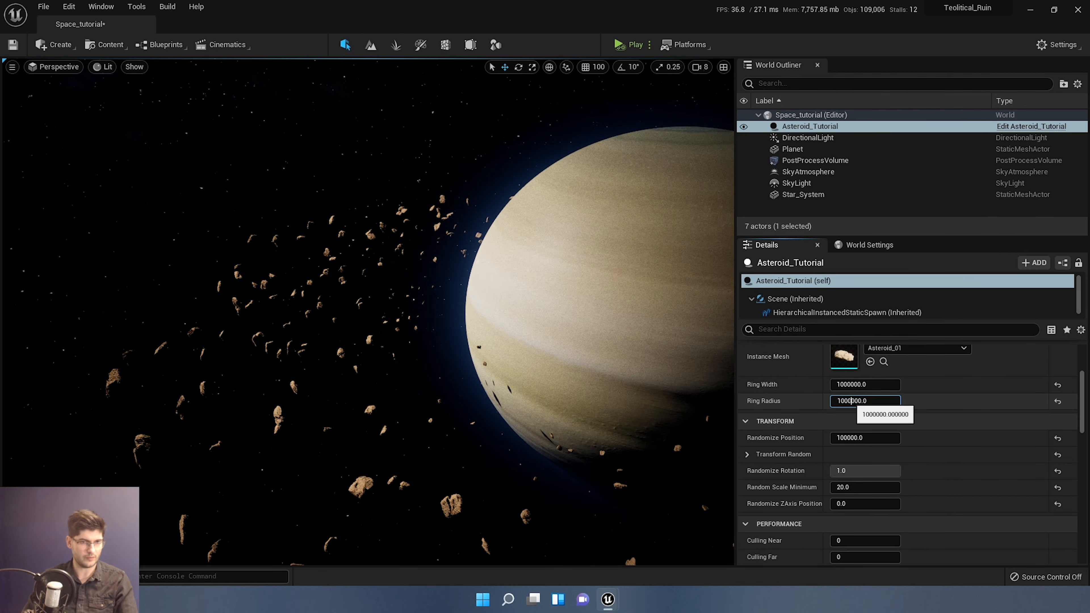
key("shift+Left")
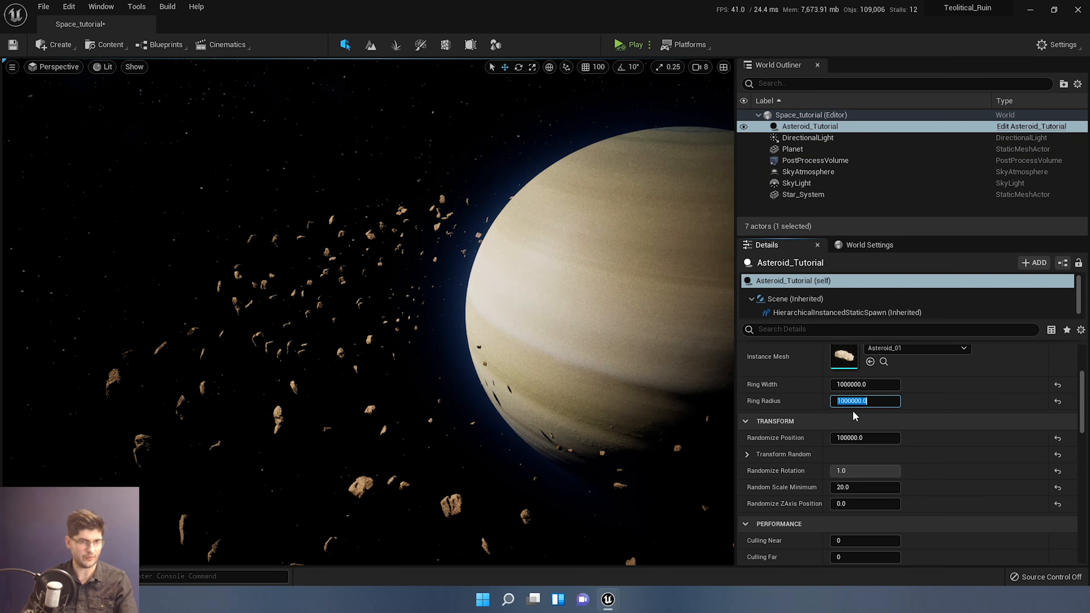
left_click(853, 402)
left_click(856, 382)
left_click(856, 382)
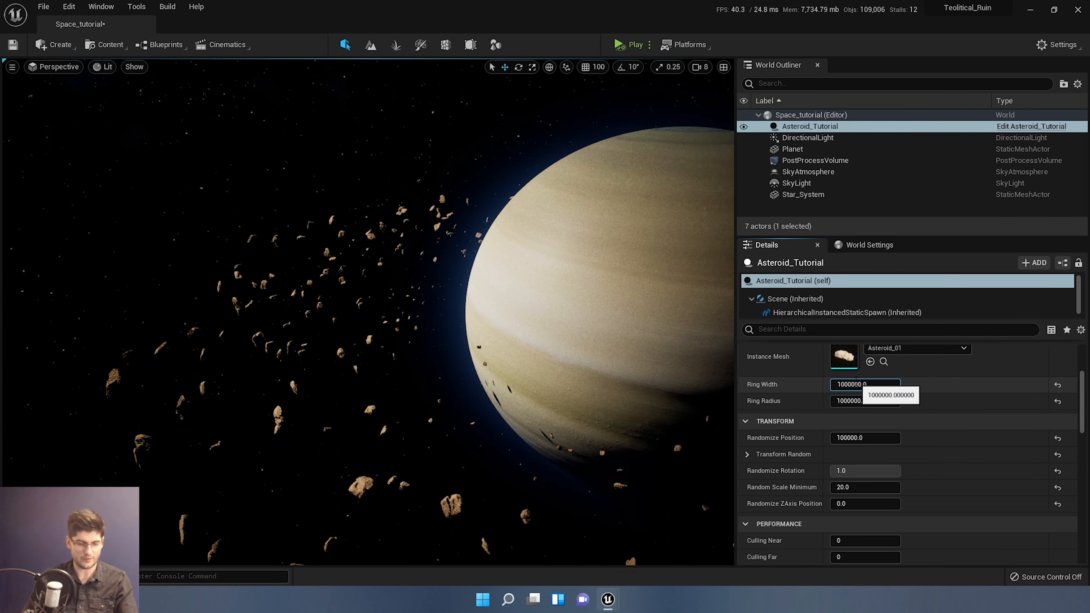
key("Return")
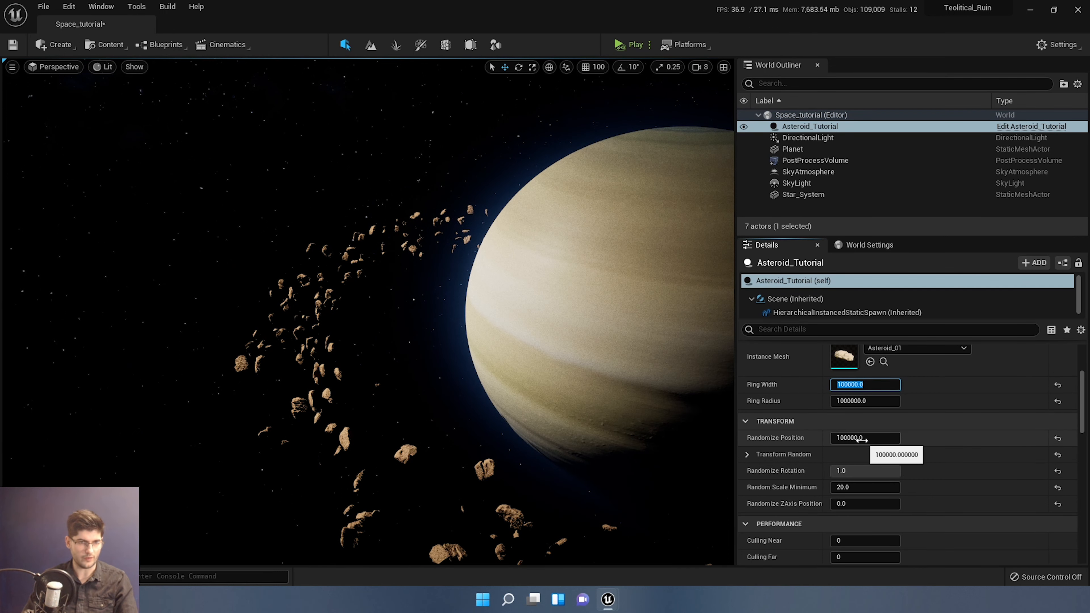
- Spread the asteroids by setting Randomize Position to 1000000 and reducing it to 300000
left_click(854, 438)
type("1000000")
key("Return")
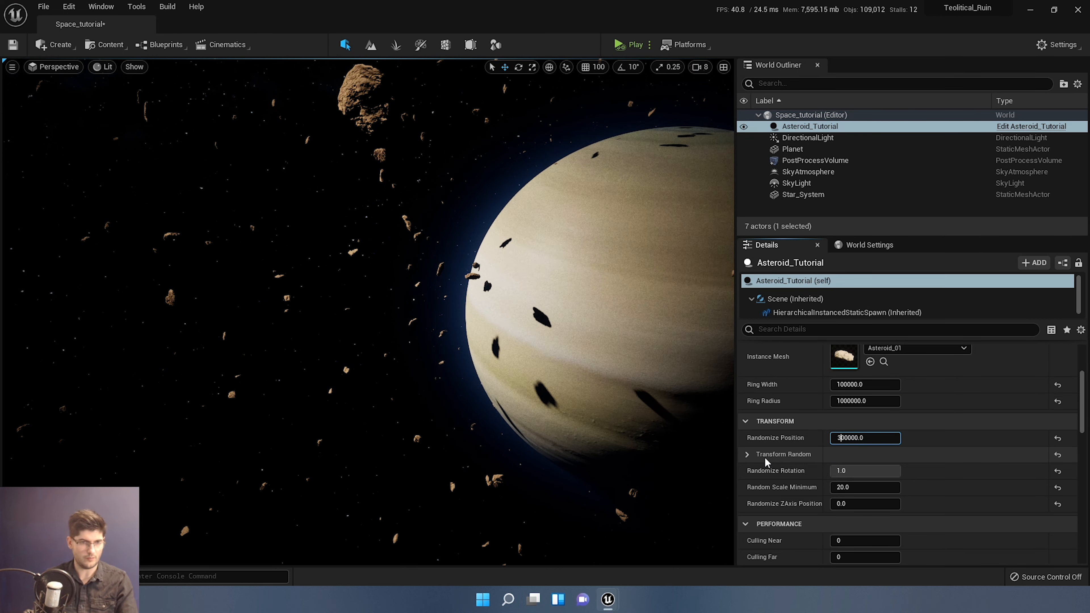
key("Return")
key("s")
right_click_drag(546, 402, 521, 423)
- Set the asteroid ring's Randomize ZAxis Position to 1
scroll(859, 455, "down", 1)
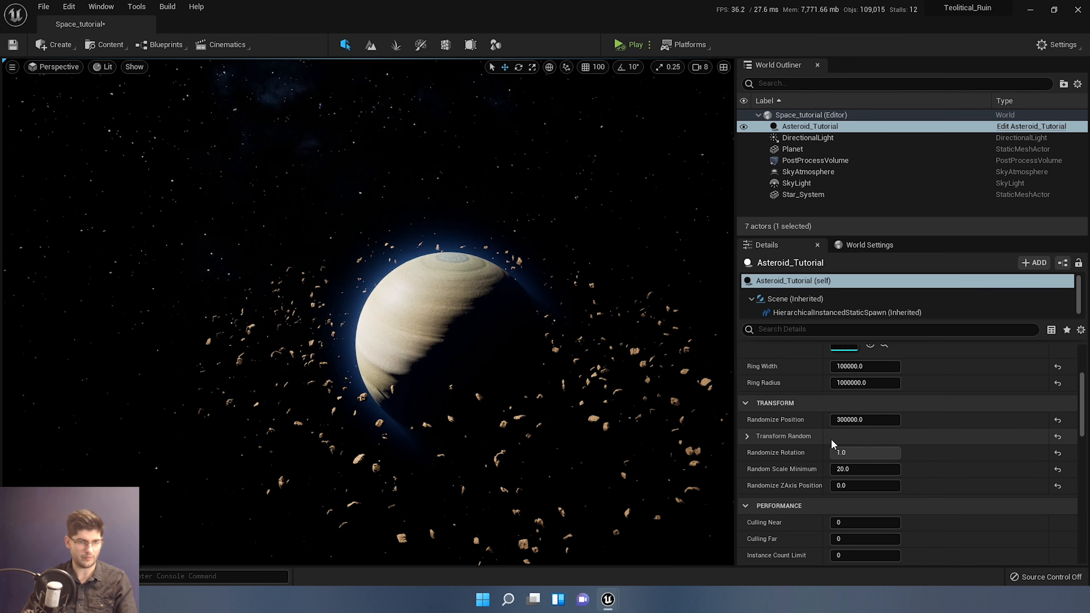
type("1")
key("Return")
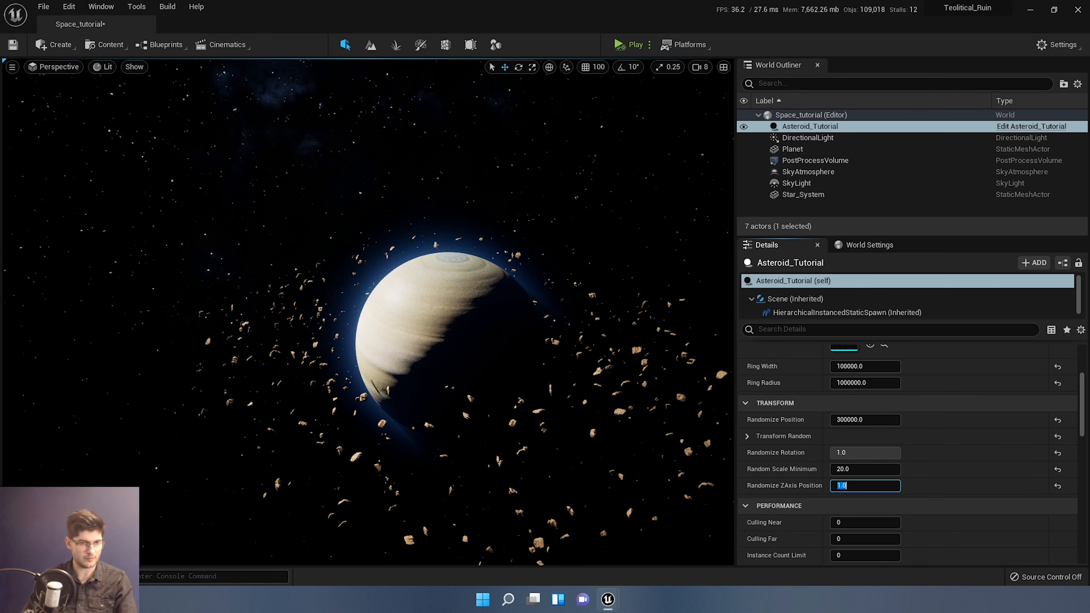
scroll(927, 519, "down", 2)
scroll(840, 468, "up", 2)
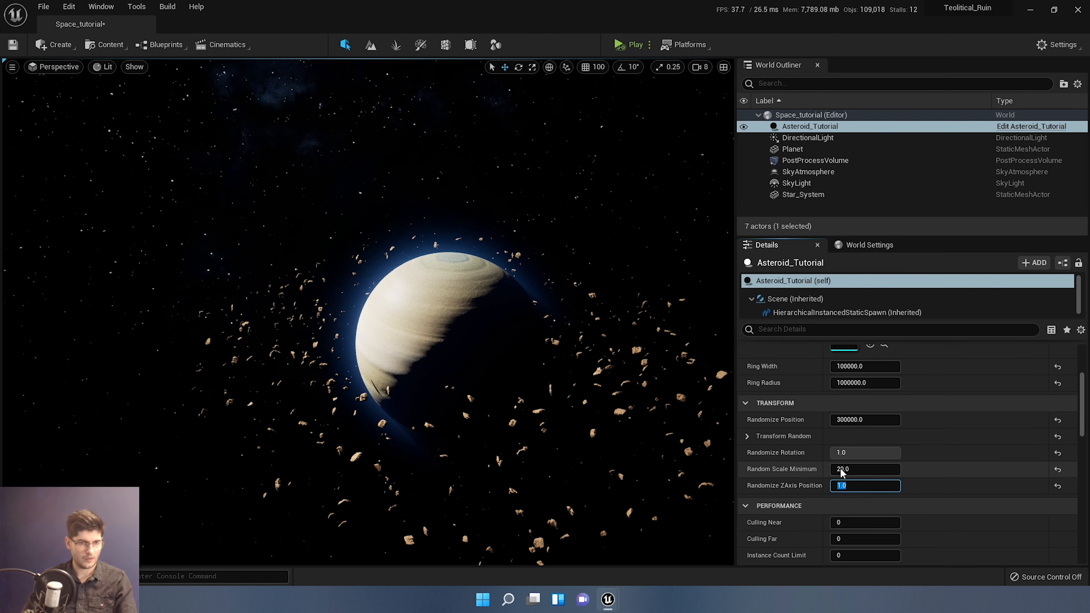
- Enlarge the asteroid ring around the planet by setting Ring Radius to 3000000
left_click(866, 423)
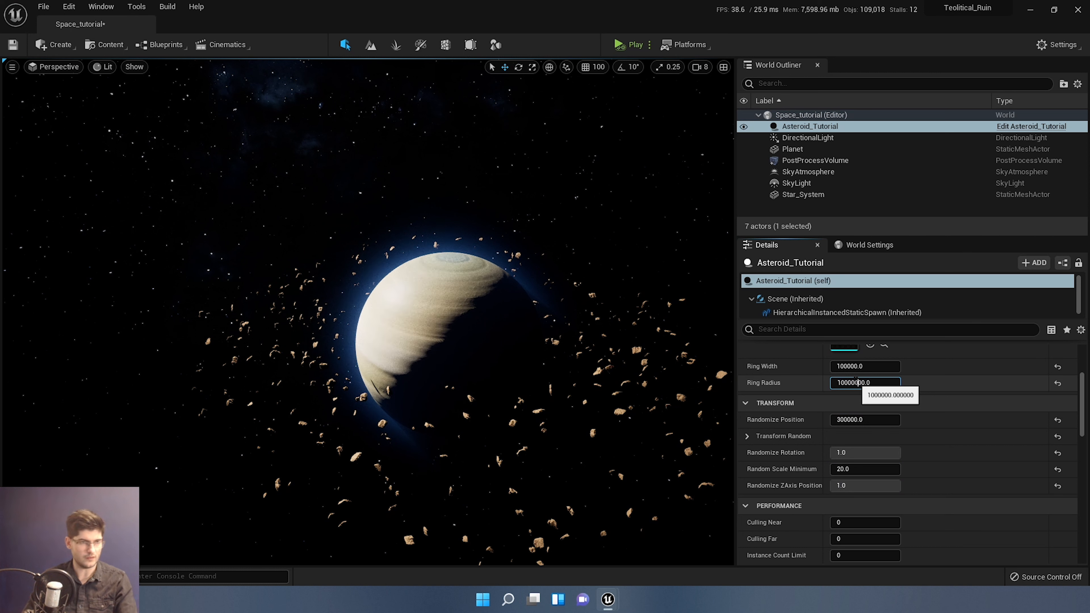
type("0")
key("Return")
right_click_drag(481, 318, 454, 341)
key("s")
key("e")
key("q")
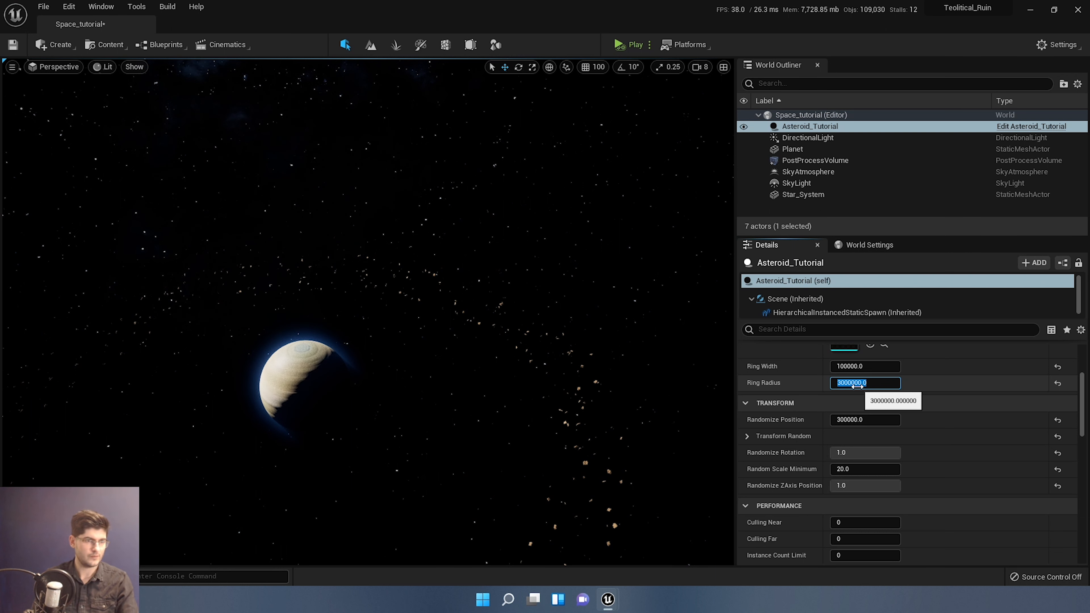
- Reduce Ring Radius to 2000000 and keep the Asteroid_Tutorial actor selected
key("w")
right_click_drag(646, 386, 610, 360)
key("q")
key("e")
left_click(646, 386)
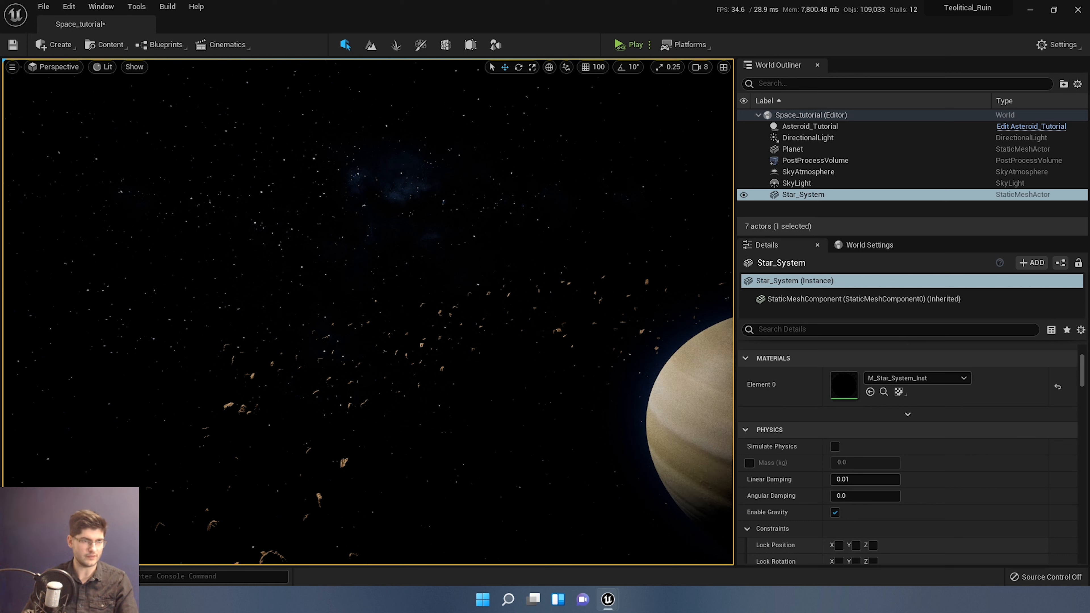
left_click(810, 126)
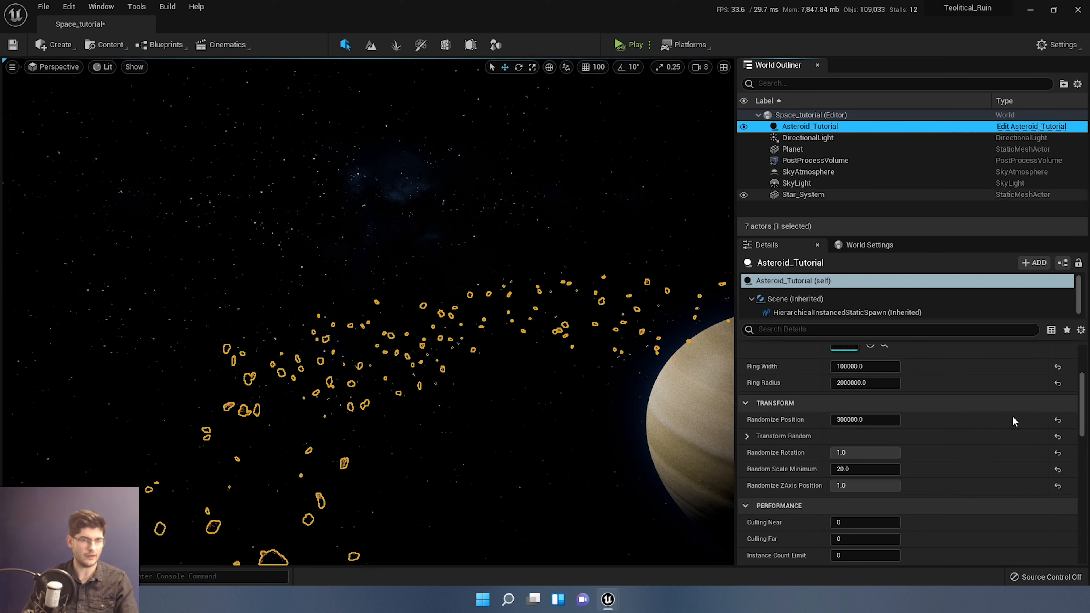
- Add more asteroids across the ring by setting Instance Countby Width to 10
scroll(868, 448, "down", 1)
scroll(869, 447, "up", 7)
left_click(859, 391)
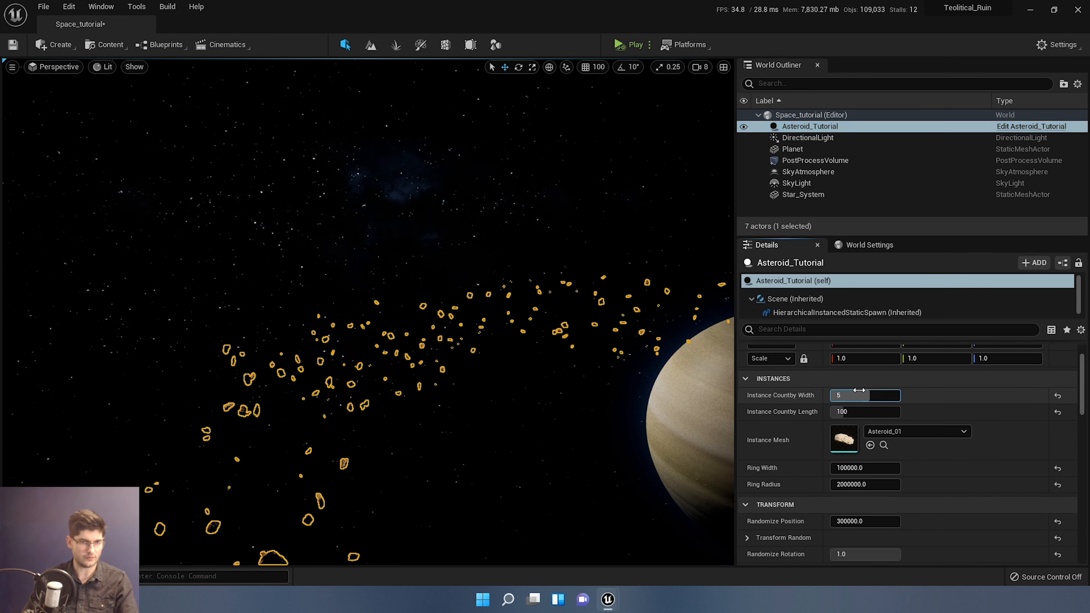
type("10")
key("Return")
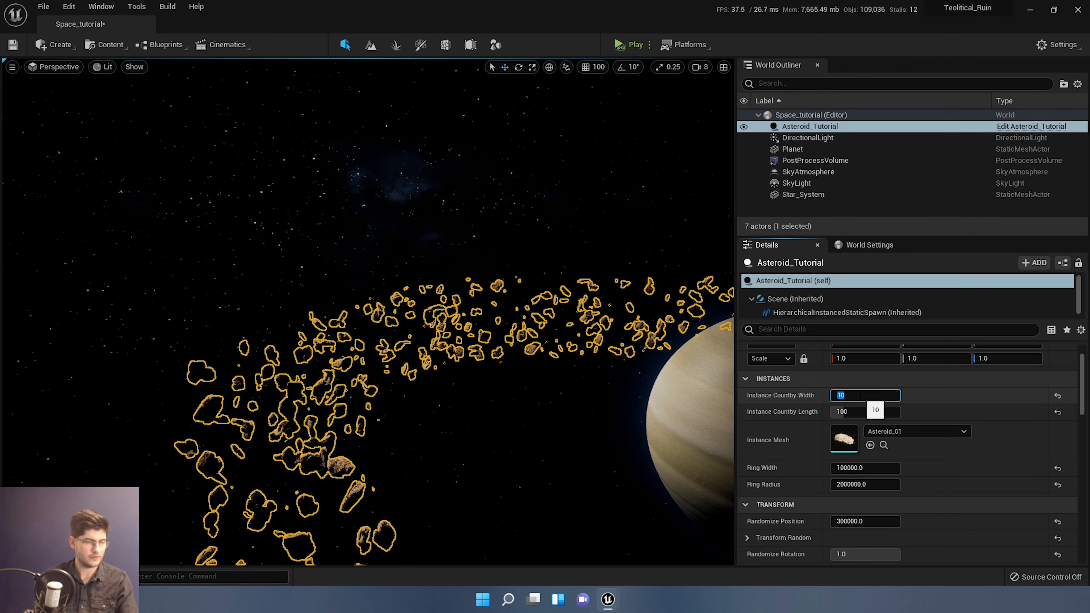
right_click_drag(635, 455, 667, 433)
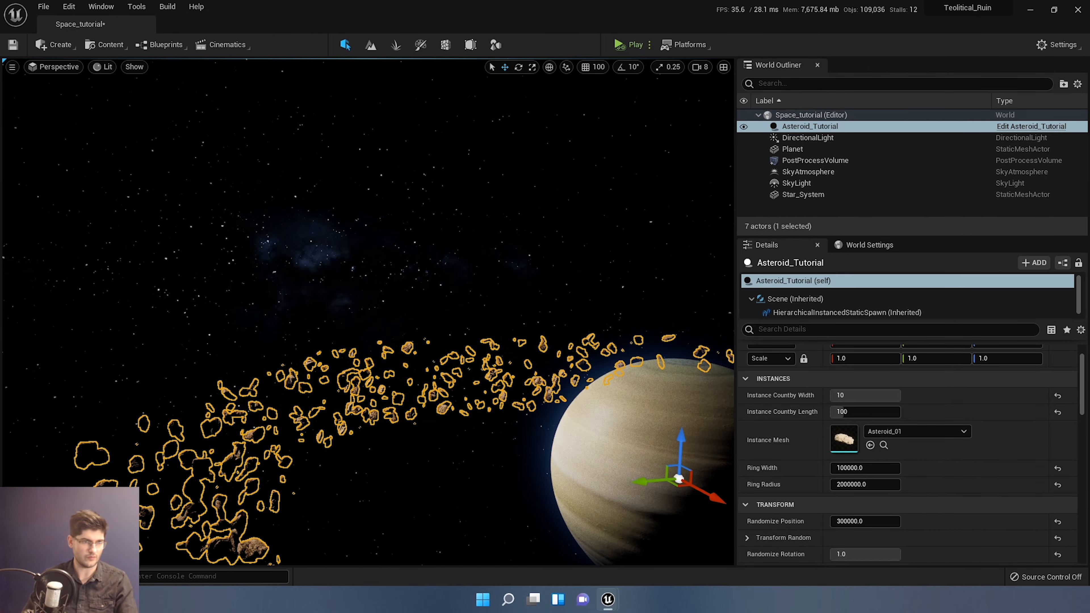
- Shrink the asteroids by setting Random Scale Minimum to 15 and reducing it to 10, and set Instance Countby Length to 200
scroll(879, 508, "down", 3)
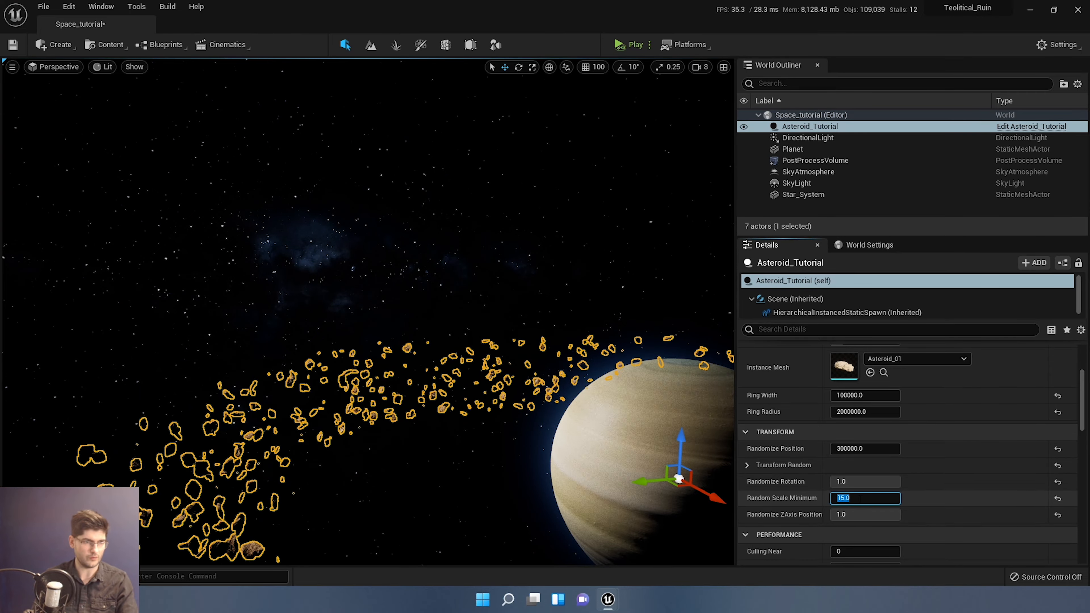
scroll(860, 489, "up", 2)
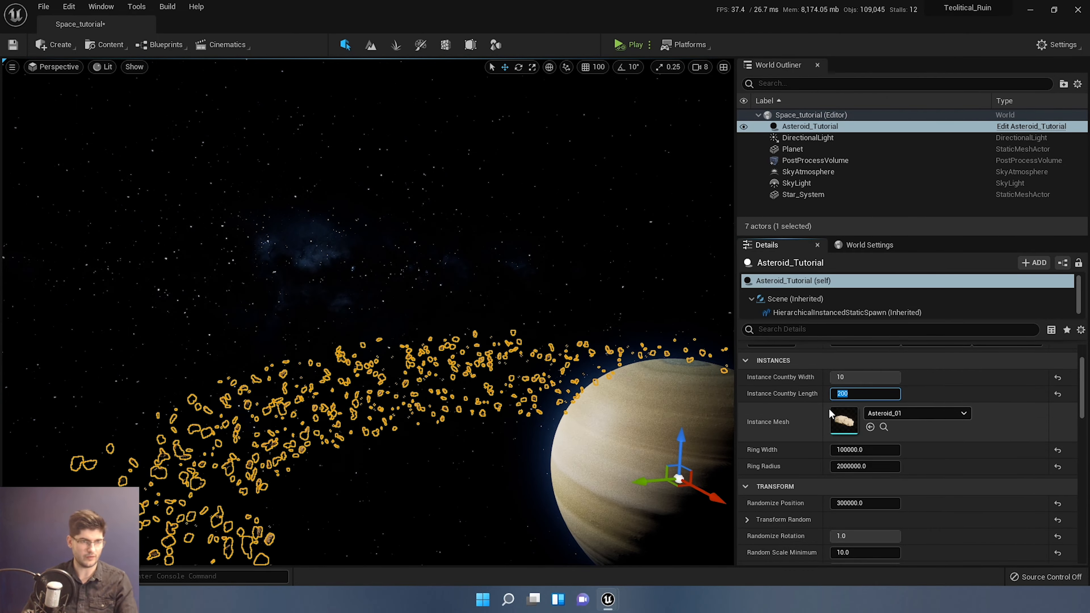
right_click_drag(601, 408, 511, 408)
key("w")
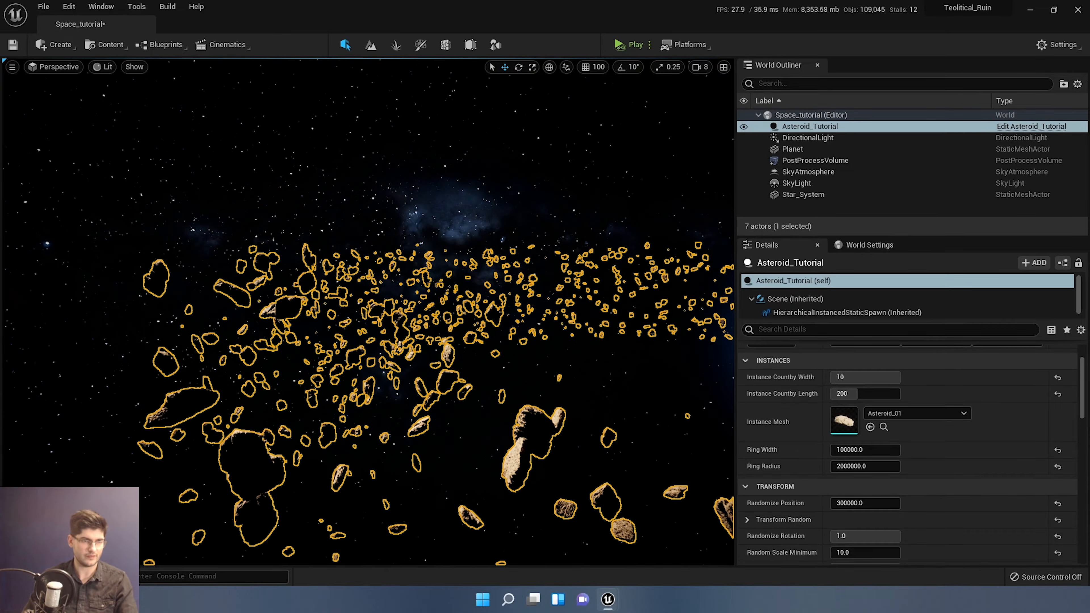
- Try a very dense ring by setting Instance Countby Length to 3000 and inspect it with game view toggled
left_click(842, 393)
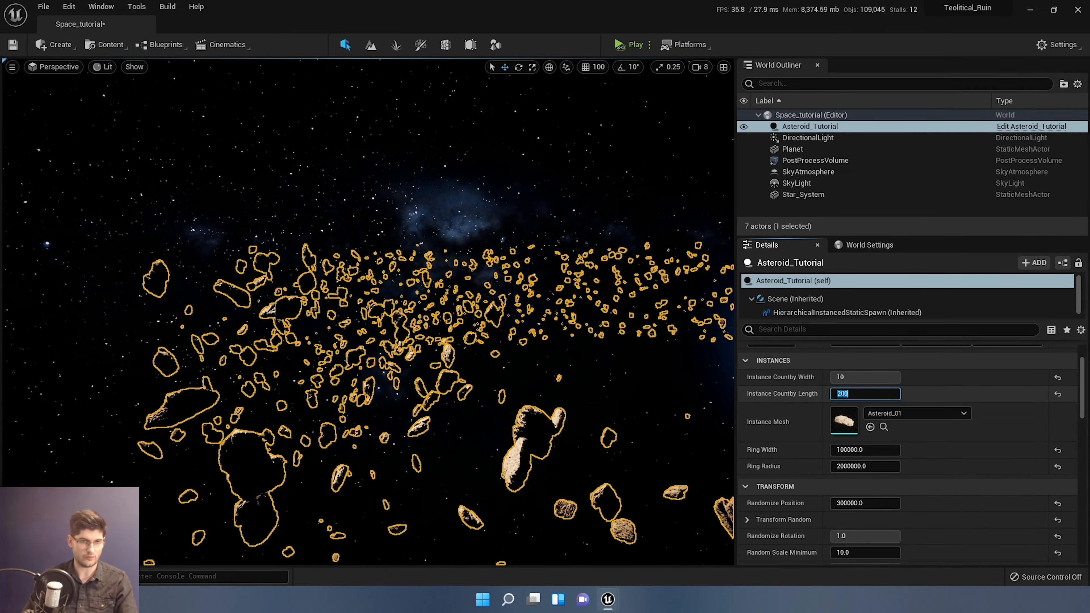
type("3000")
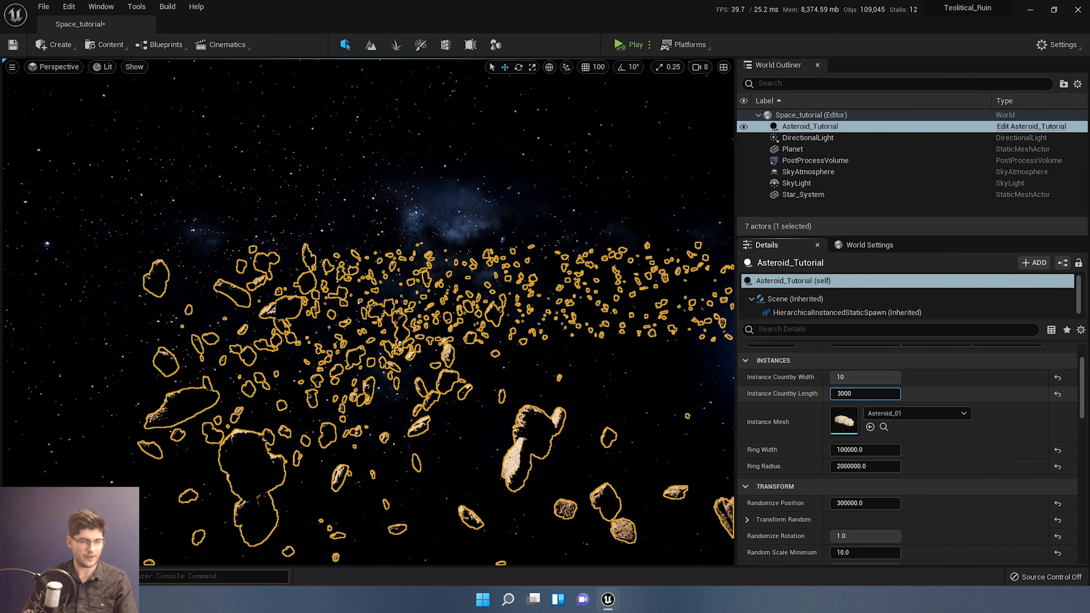
key("Return")
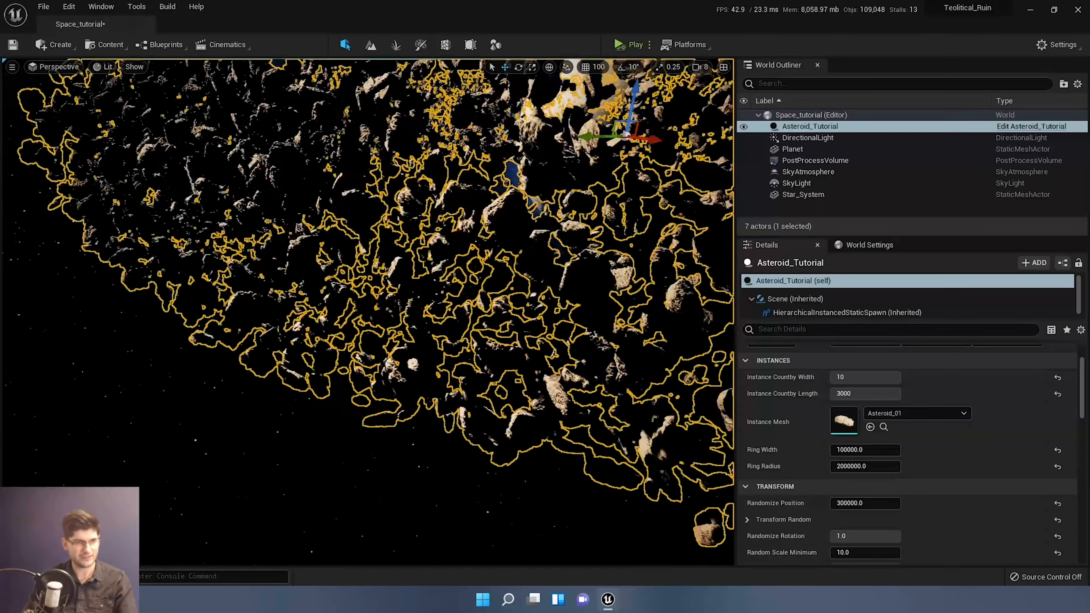
right_click_drag(368, 311, 318, 266)
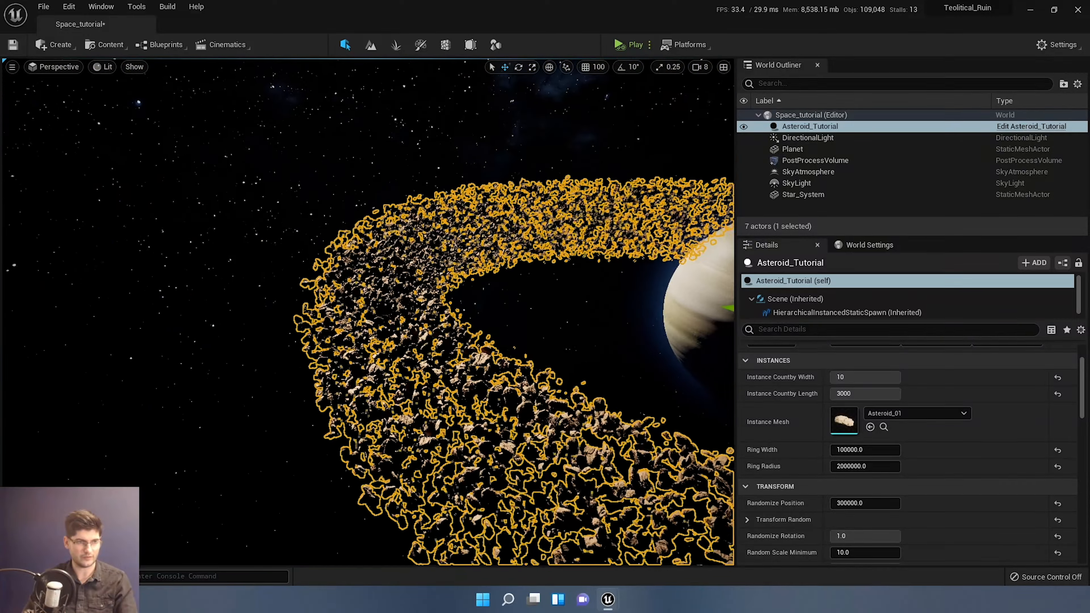
key("g")
right_click_drag(369, 312, 402, 339)
key("w")
key("g")
- Inspect the asteroid ring in the Nanite Clusters visualization and return the viewport to Lit view
left_click(104, 68)
mouse_move(139, 225)
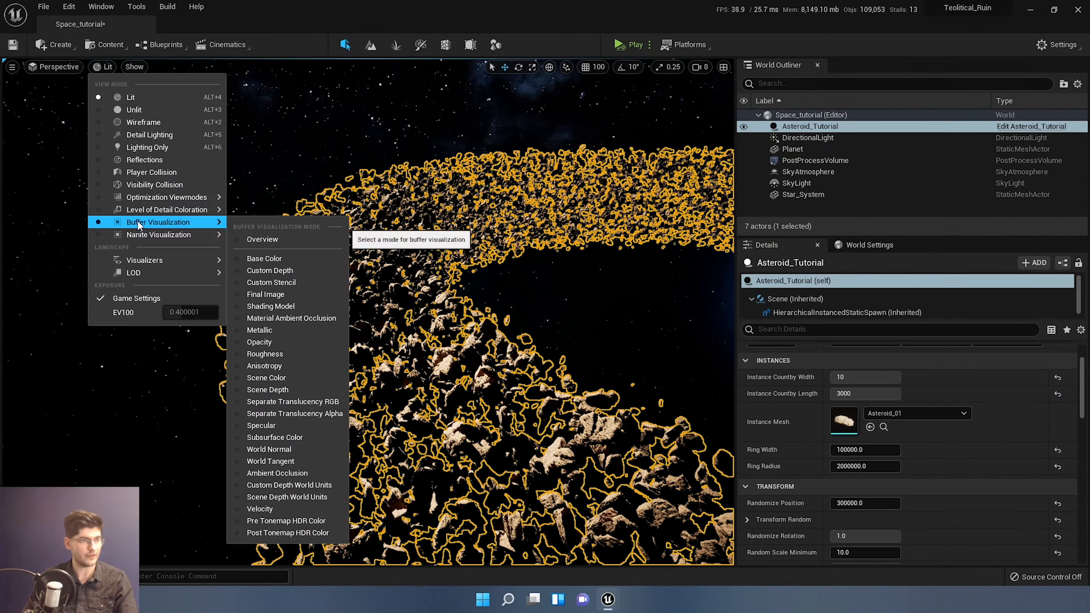
mouse_move(188, 235)
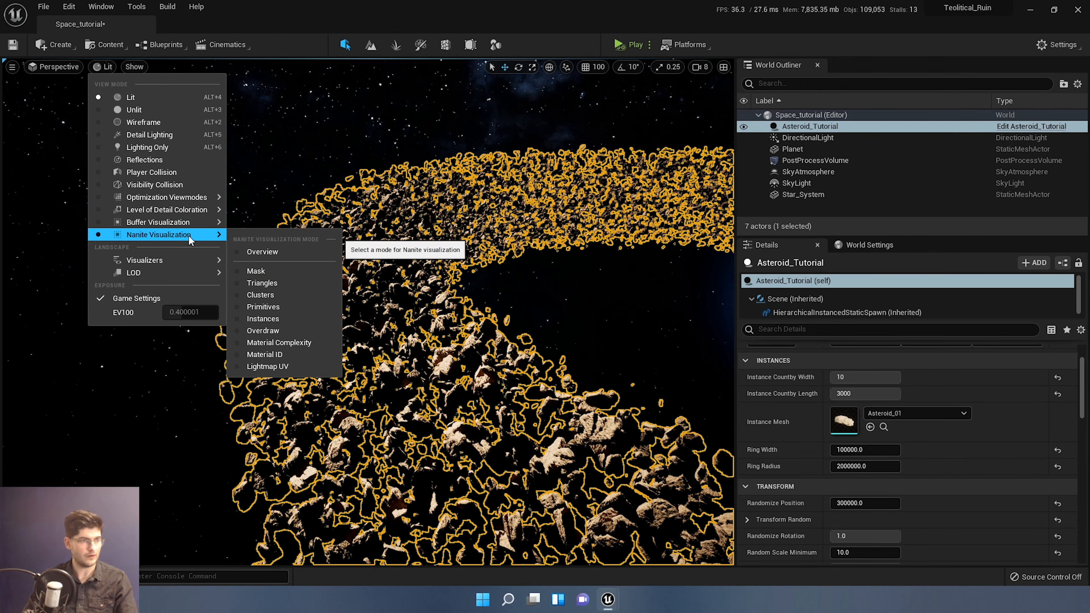
left_click(266, 295)
right_click_drag(266, 295, 249, 275)
left_click(154, 67)
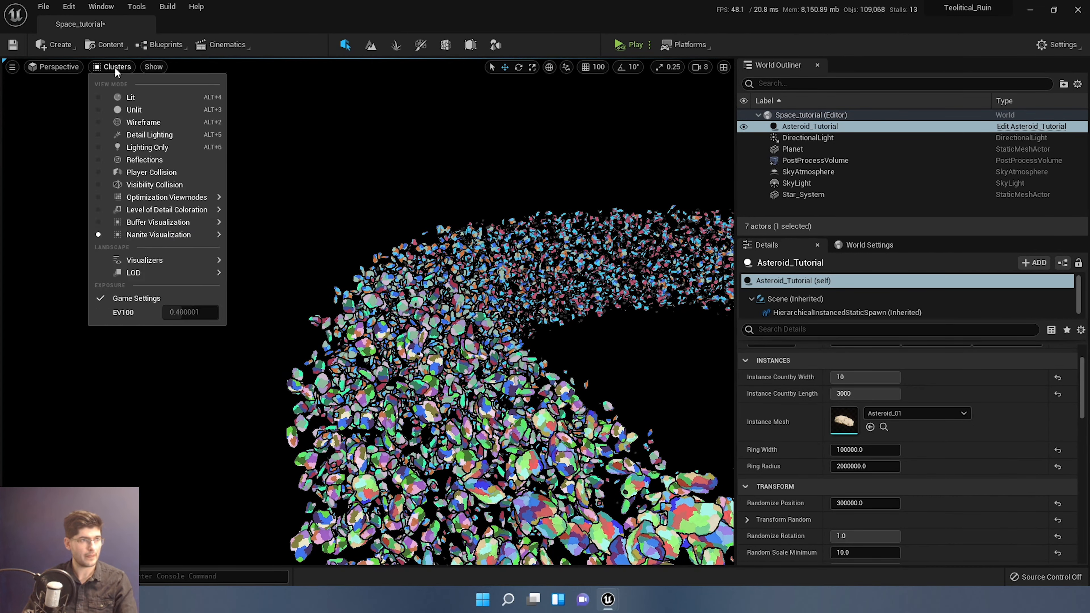
left_click(12, 66)
mouse_move(98, 63)
left_click(123, 99)
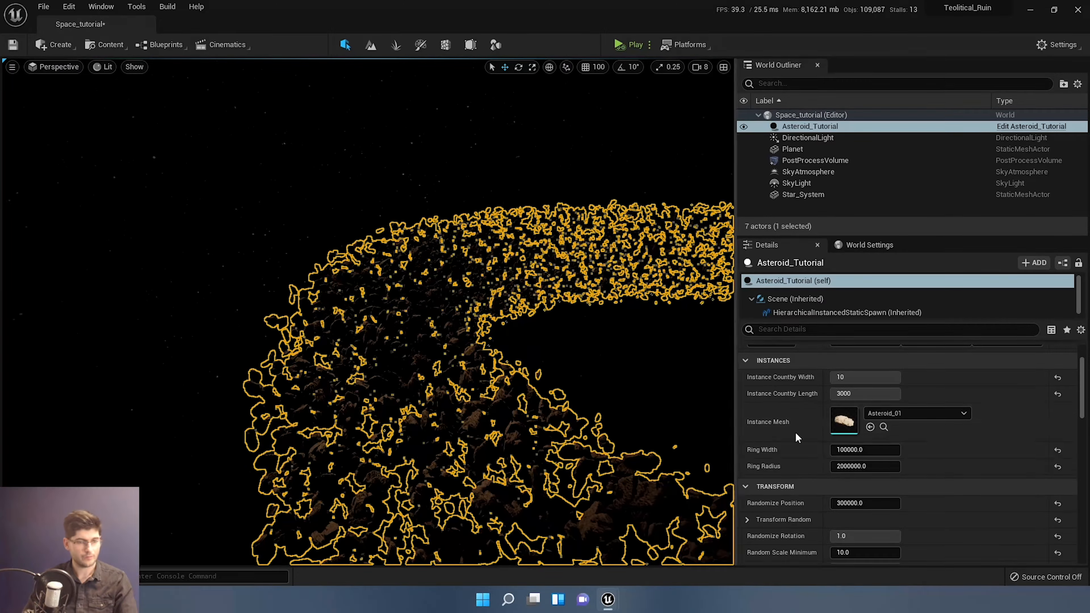
- Thin out the asteroid ring by setting Instance Countby Length to 300 and view it around the planet
left_click(854, 394)
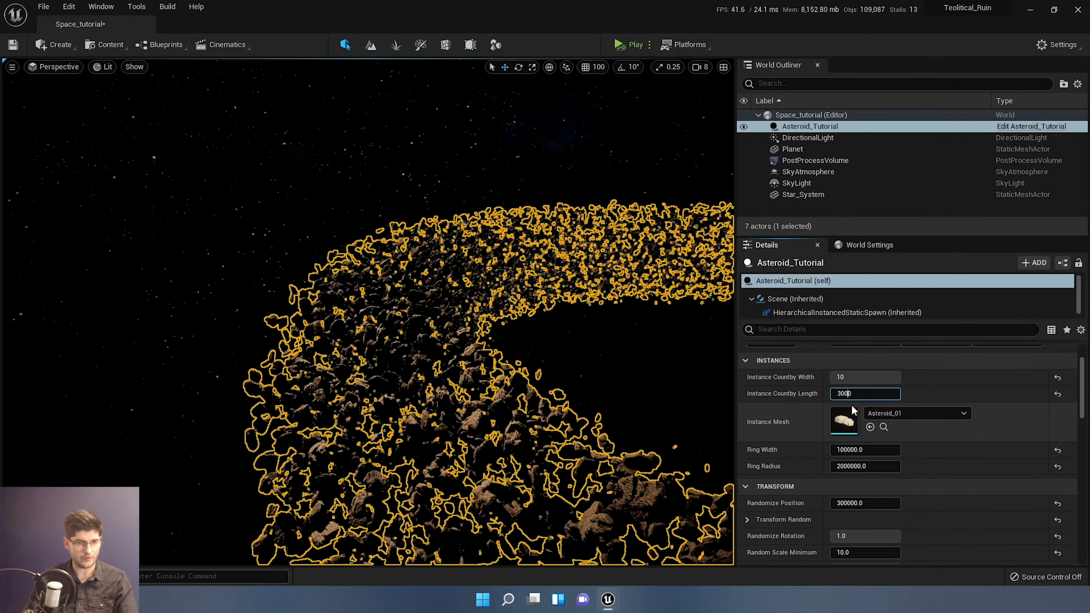
type("300")
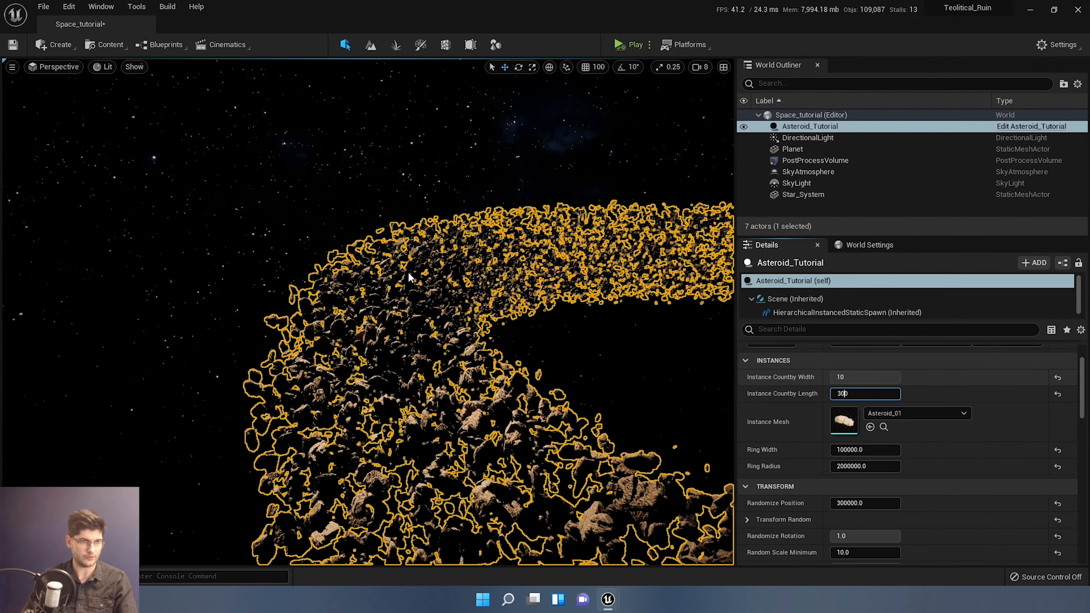
key("Return")
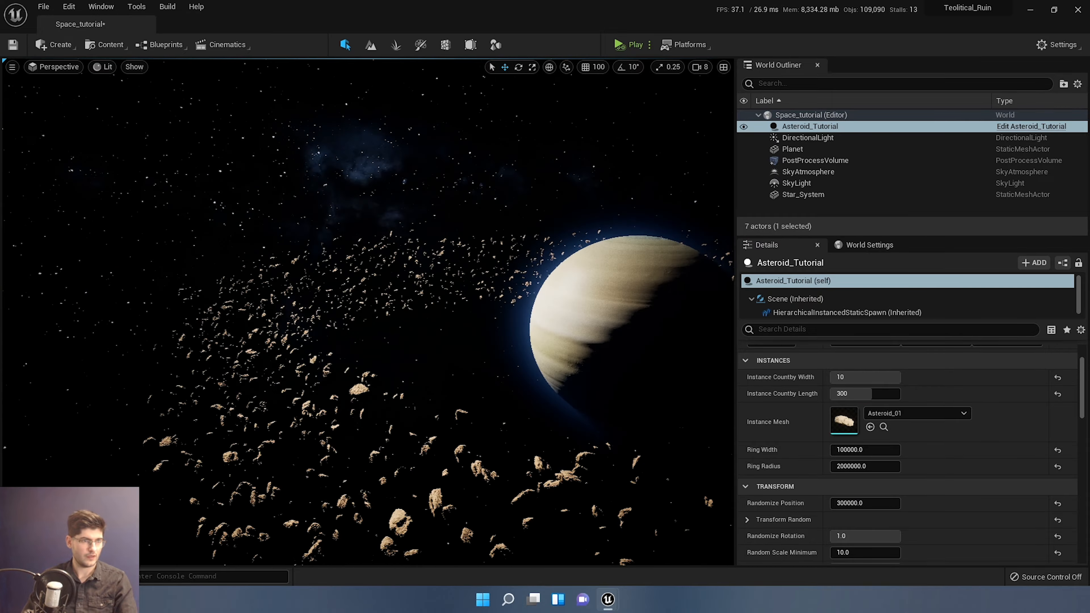
key("s")
right_click_drag(369, 309, 275, 310)
key("d")
key("w")
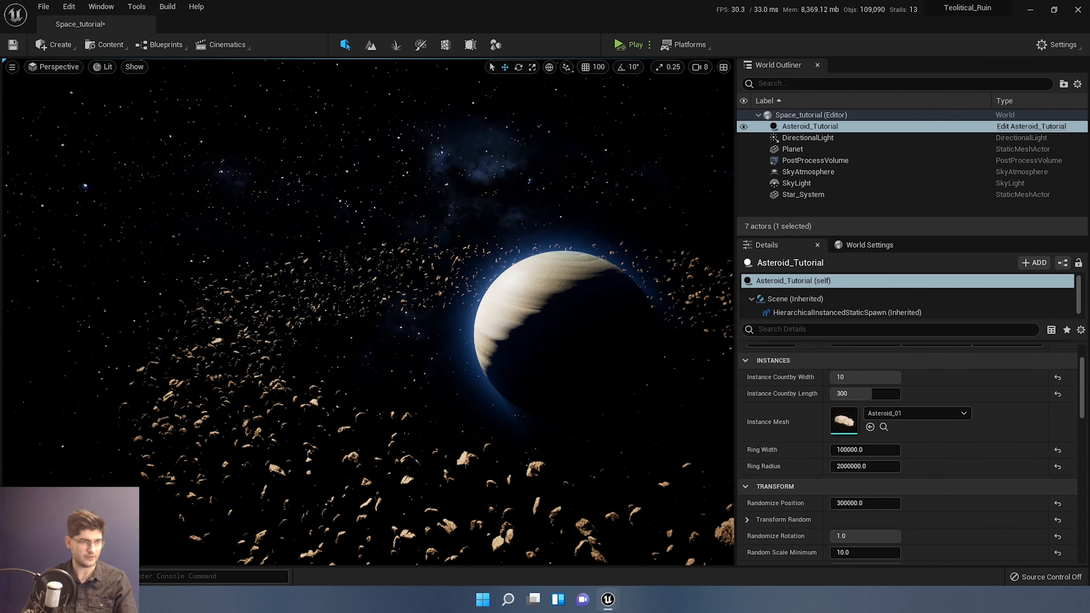
- Set the asteroid ring's Ring Width to 1000
left_click(853, 451)
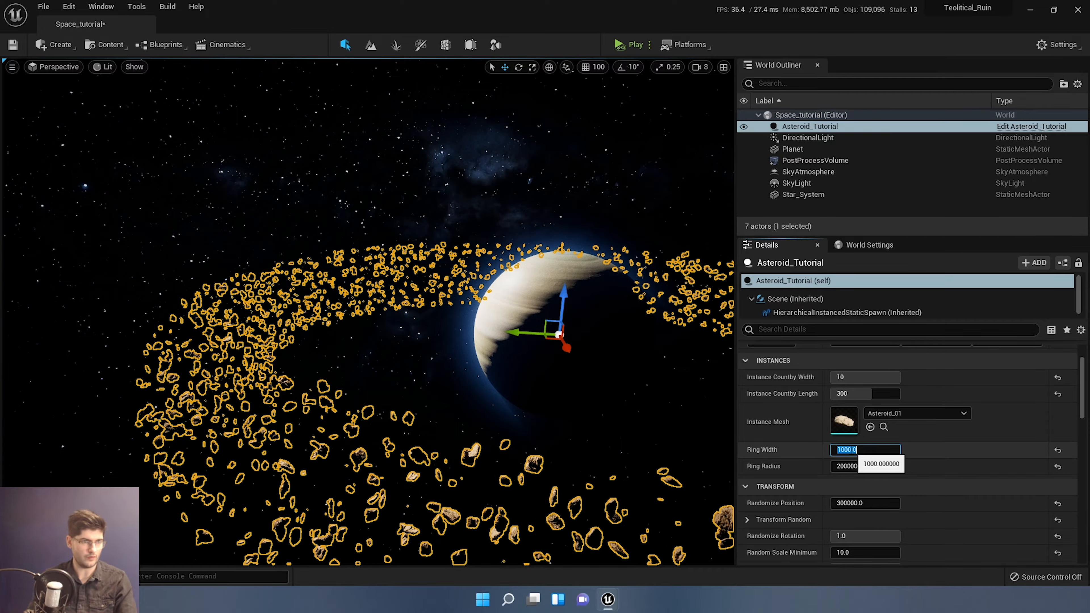
- Try a larger Randomize ZAxis Position value, such as 56, for the asteroid ring
right_click_drag(515, 344, 530, 292)
key("s")
key("q")
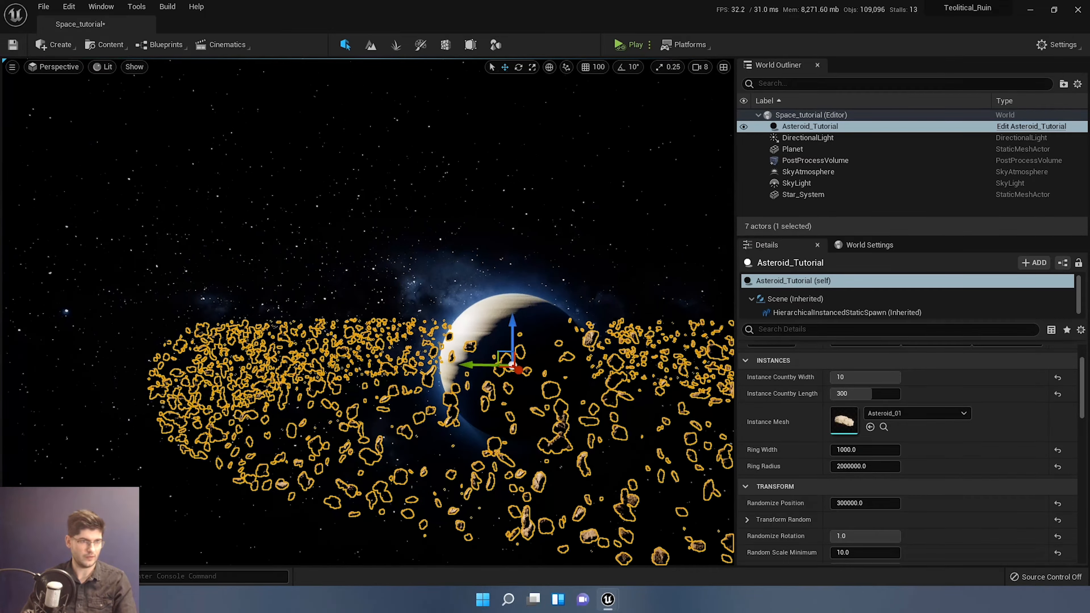
scroll(901, 450, "down", 2)
left_click(872, 514)
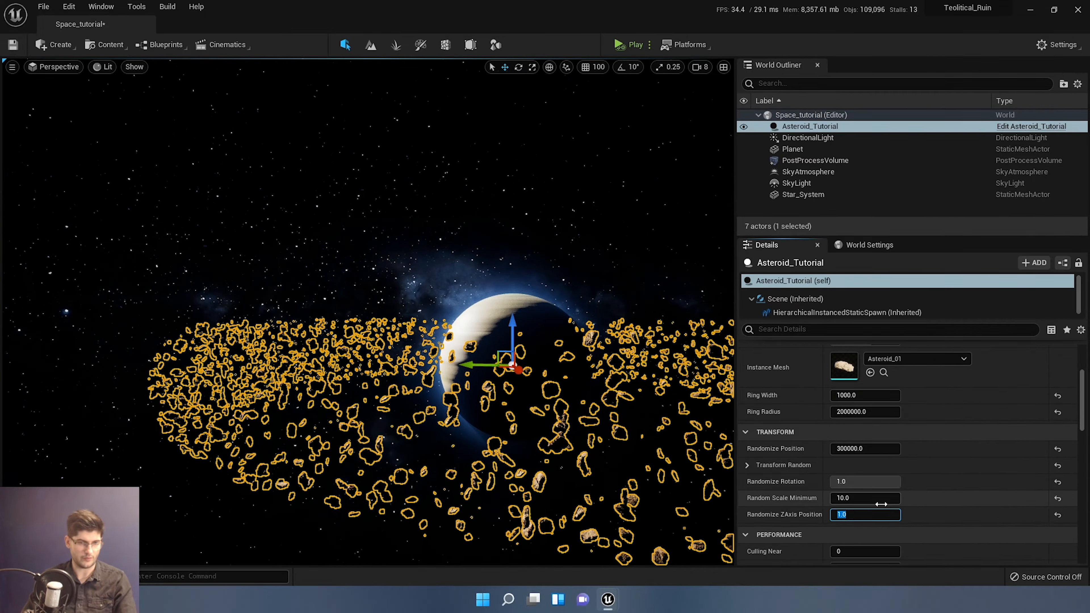
type("0.2")
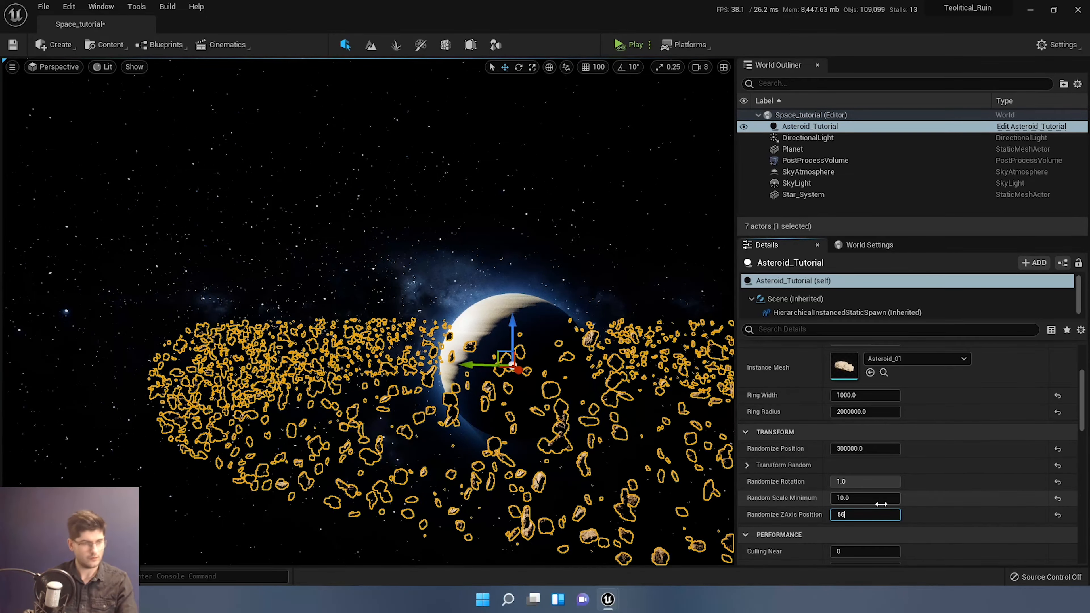
key("Return")
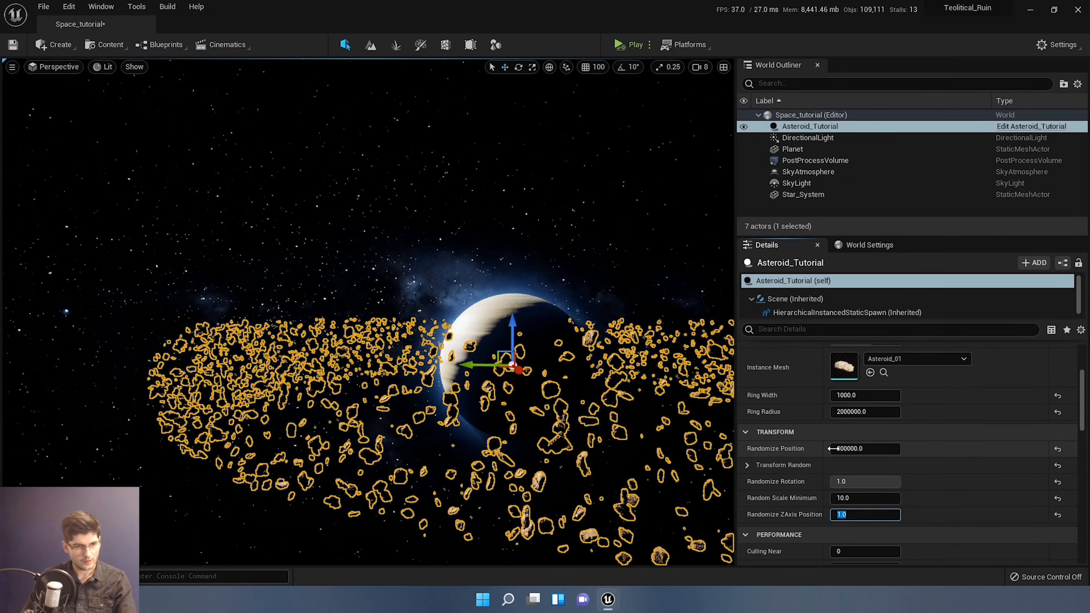
- Tighten the asteroid scatter by setting Randomize Position to 200000 and view the ring from above
left_click(850, 434)
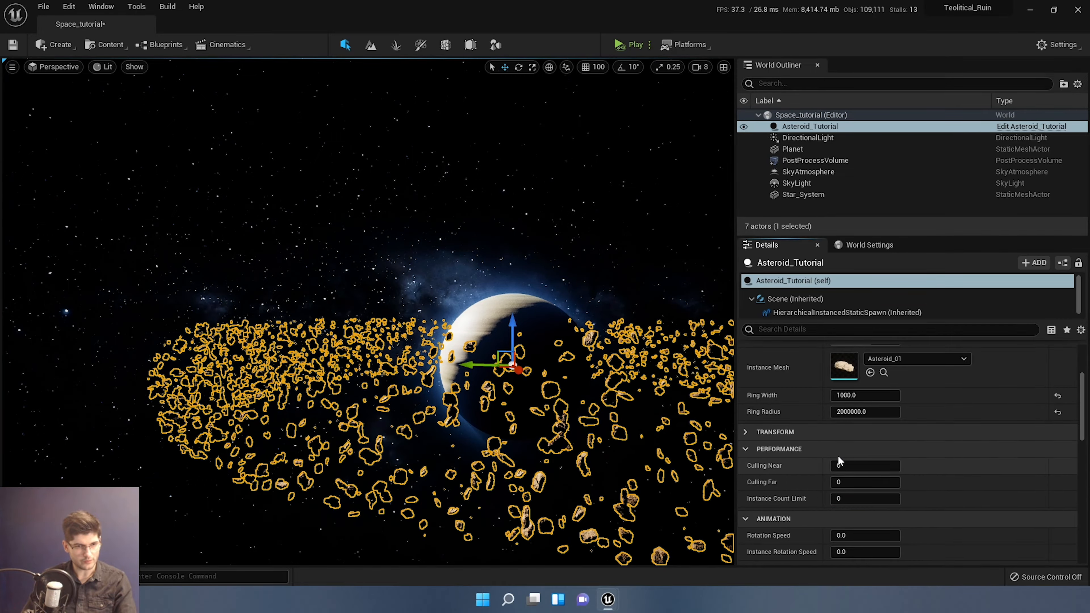
left_click(785, 438)
left_click(856, 449)
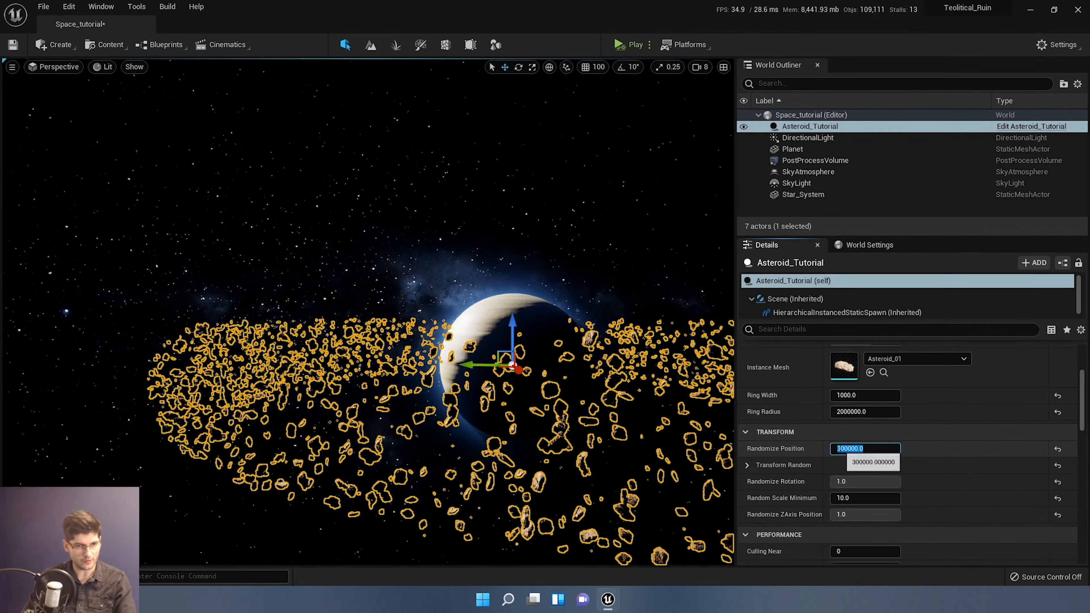
type("2")
key("Return")
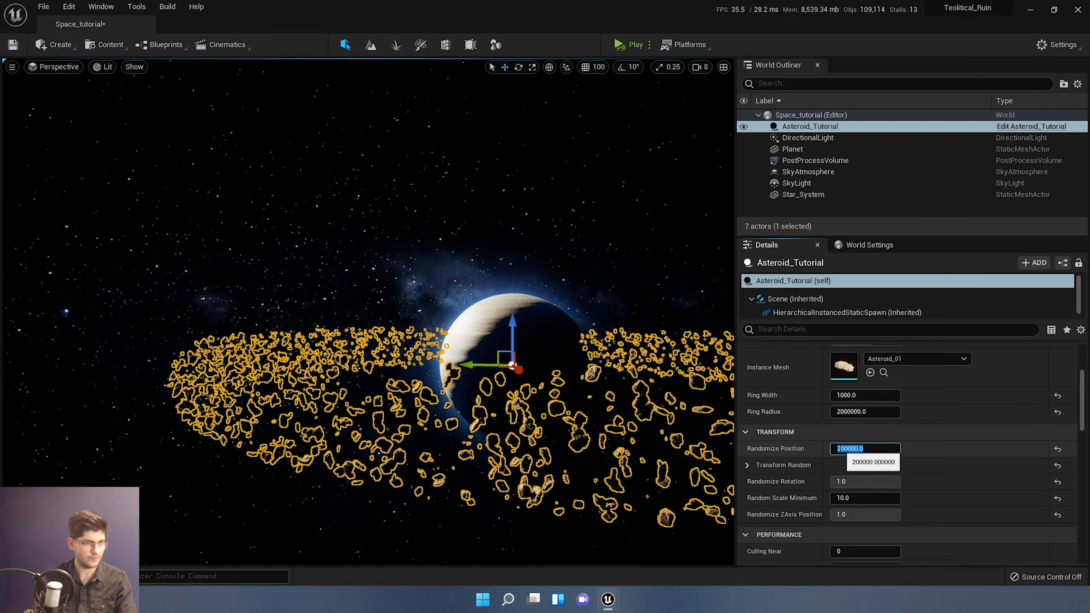
right_click_drag(558, 335, 536, 374)
key("e")
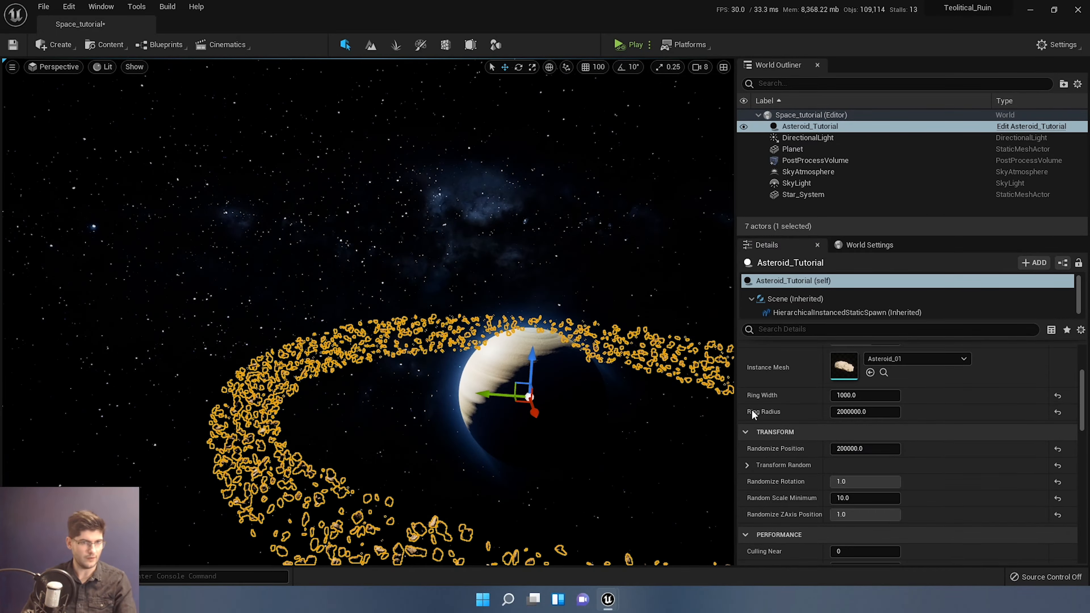
- Set the asteroid ring's Ring Width to 10000 and check it around the planet with game view toggled
scroll(838, 423, "up", 2)
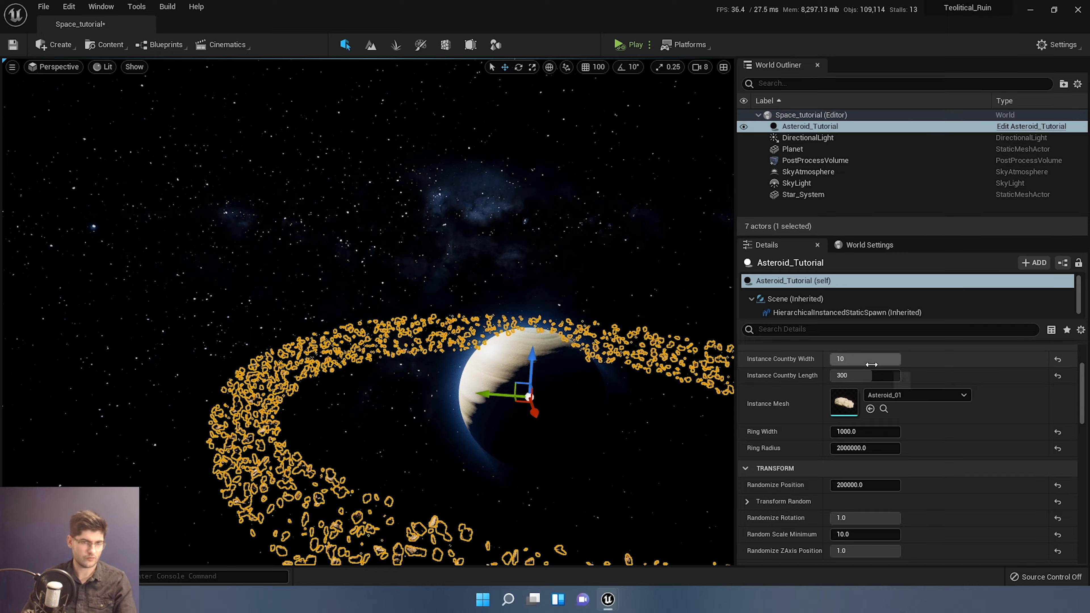
left_click(854, 432)
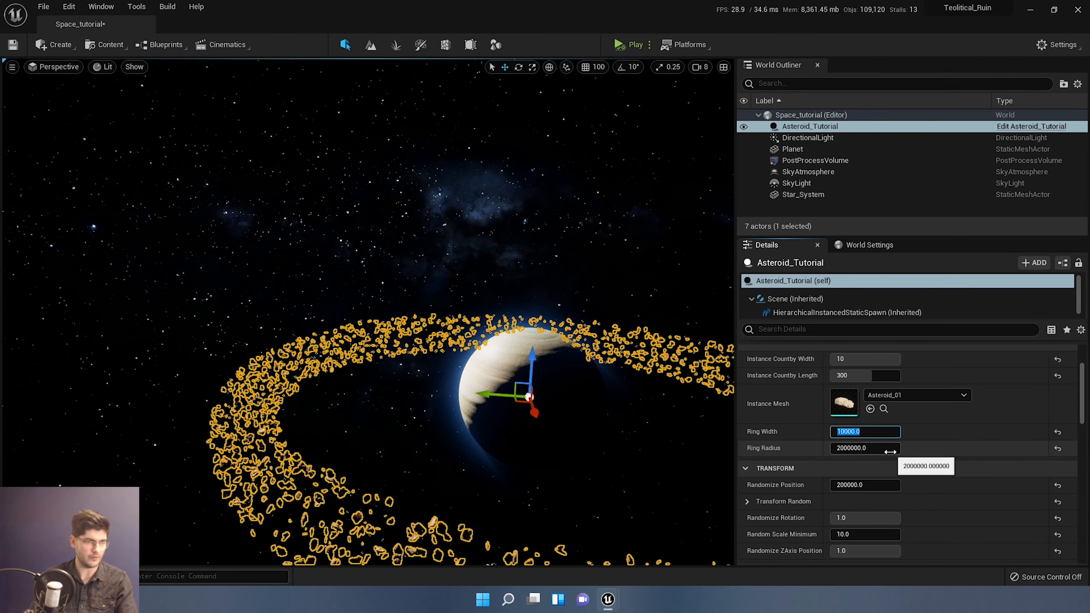
key("Return")
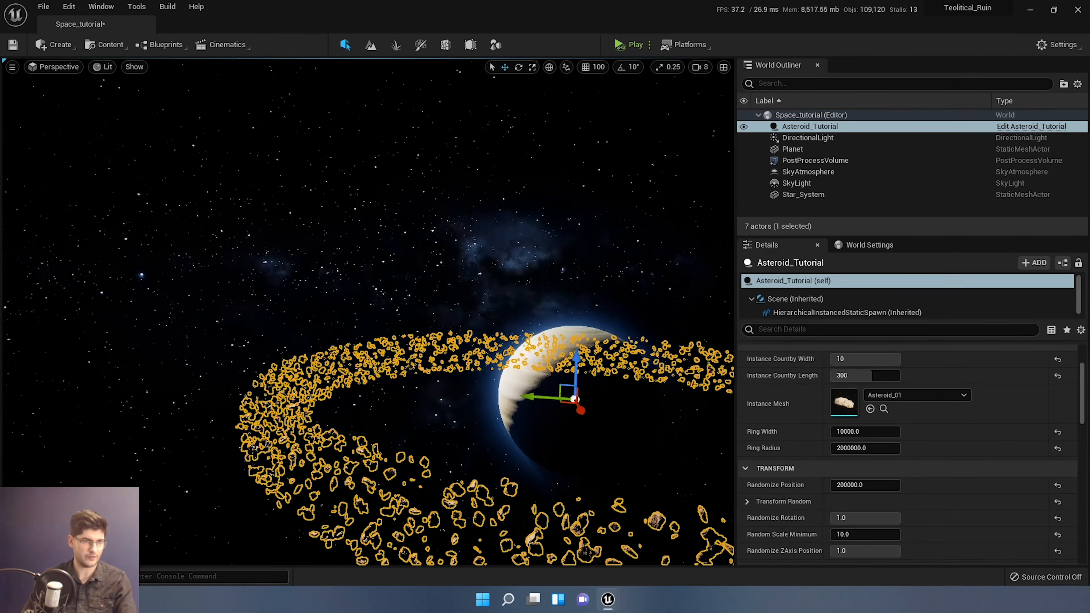
key("w")
right_click_drag(369, 314, 330, 300)
key("g")
key("e")
key("g")
key("s")
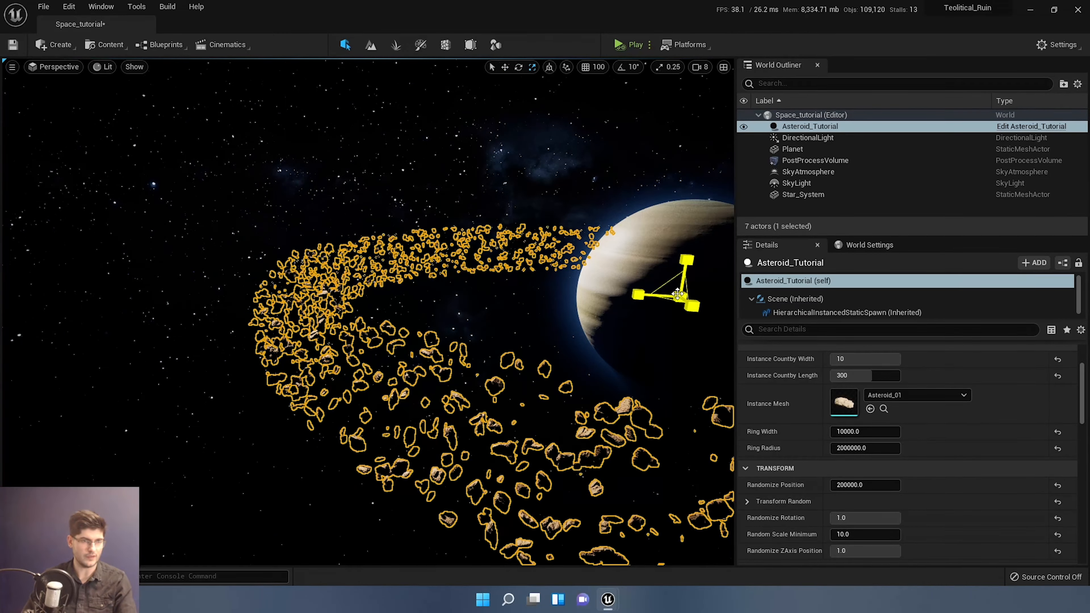
- Try scaling the asteroid ring up uniformly with the scale gizmo, and undo the scaling
left_click_drag(680, 296, 704, 279)
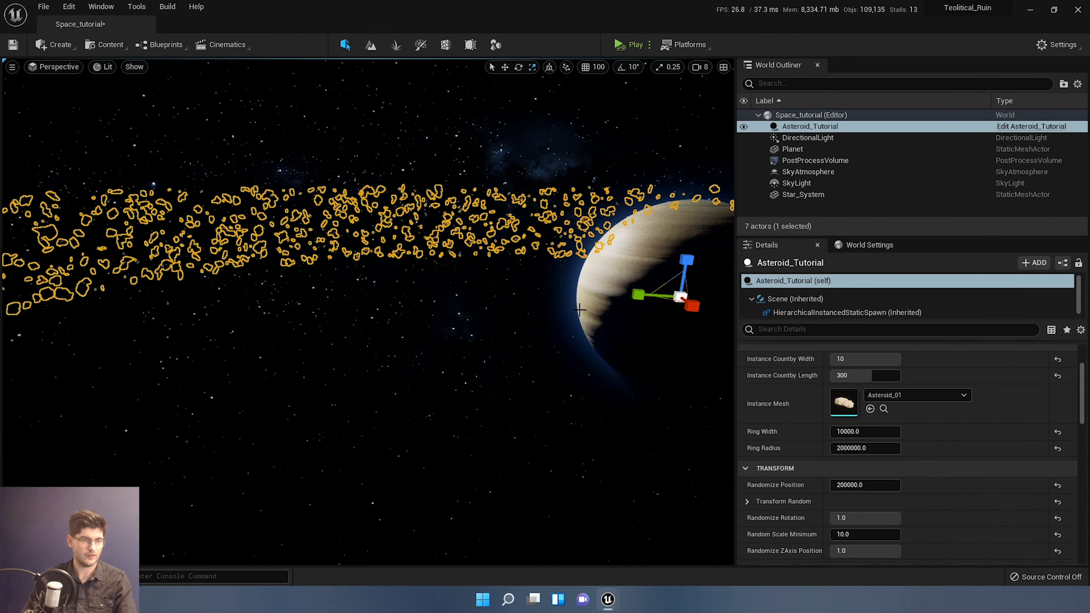
key("s")
mouse_move(680, 297)
right_mouse_down()
mouse_move(689, 339)
mouse_move(687, 303)
right_mouse_up()
key("ctrl+z")
- Flatten the asteroid ring by setting only its Z scale to 0.5
scroll(912, 404, "up", 3)
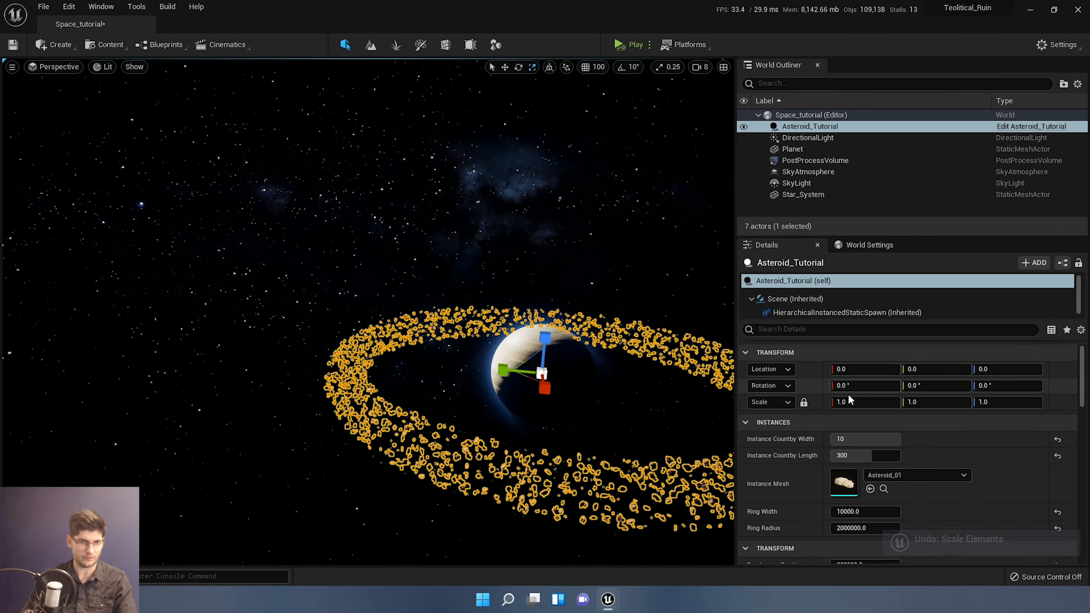
left_click(804, 402)
right_click_drag(644, 365, 625, 388)
key("w")
key("q")
key("e")
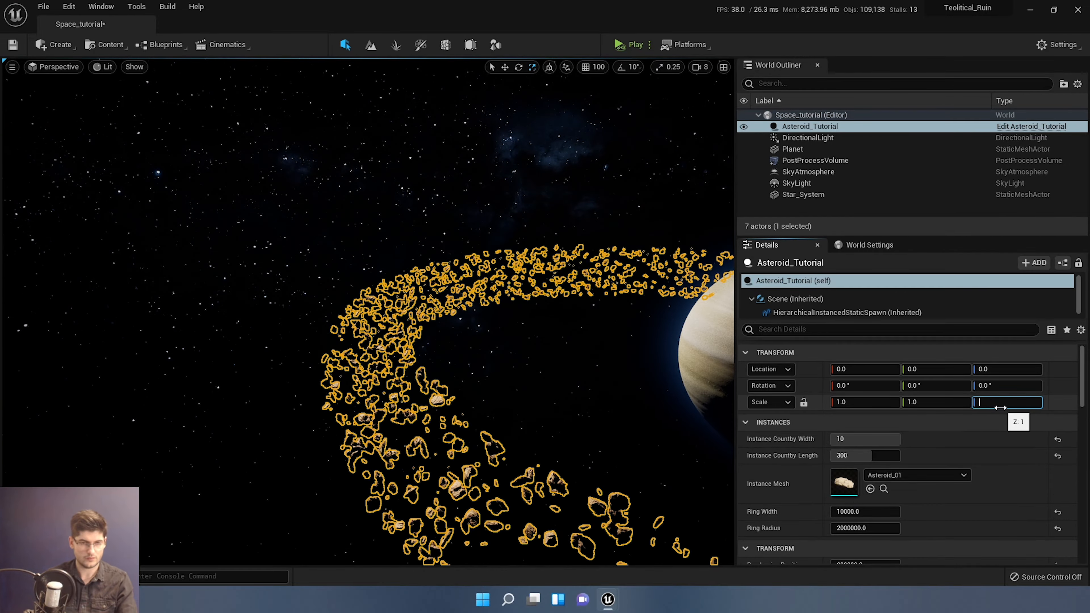
key("Return")
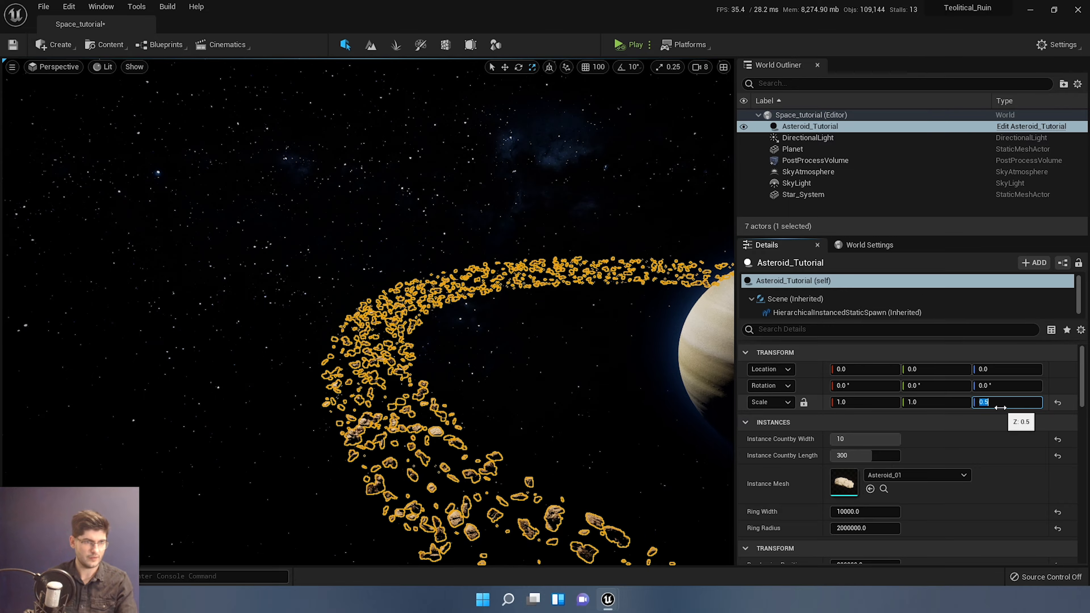
- Inspect the flattened asteroid ring and its rocks around the planet, toggling game view on and off
key("q")
right_click_drag(644, 361, 627, 340)
key("w")
key("g")
key("g")
key("s")
key("e")
key("w")
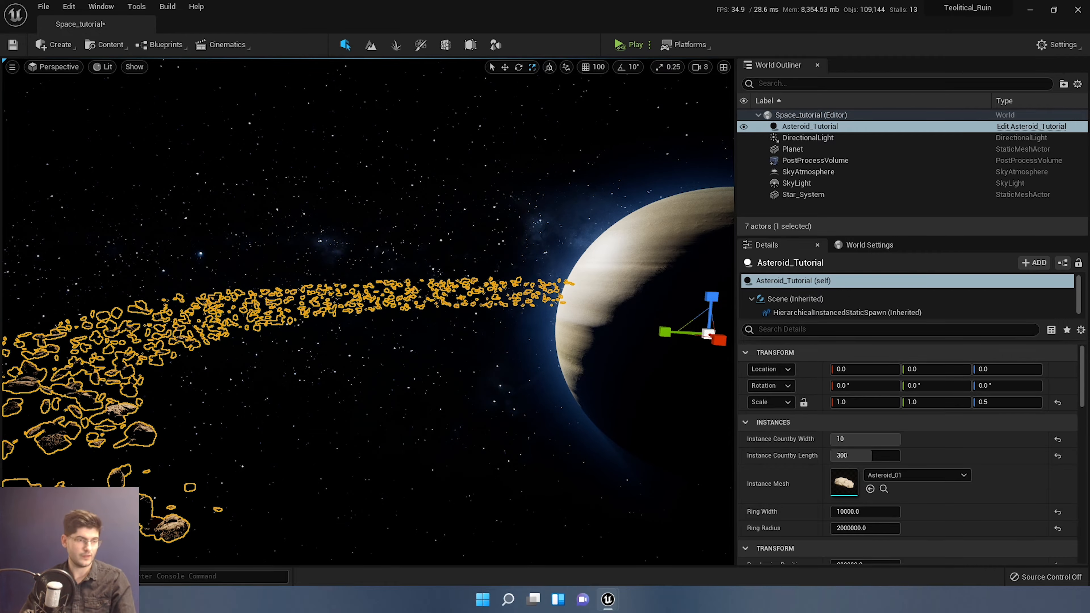
- Set the asteroid ring's animation Rotation Speed to 1
scroll(955, 498, "down", 5)
scroll(961, 515, "down", 3)
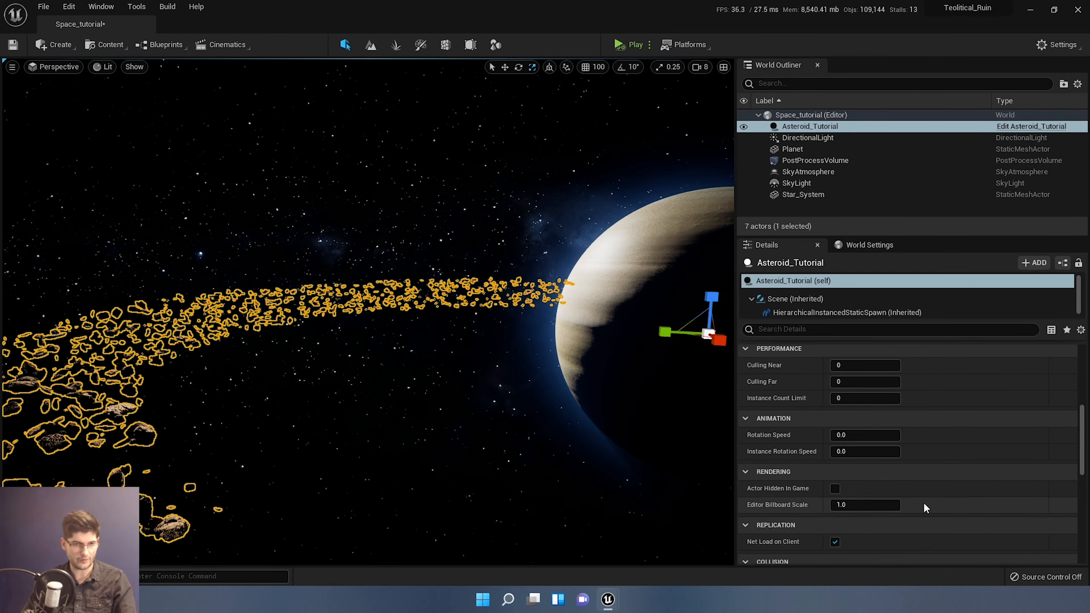
left_click(845, 435)
type("1")
key("Return")
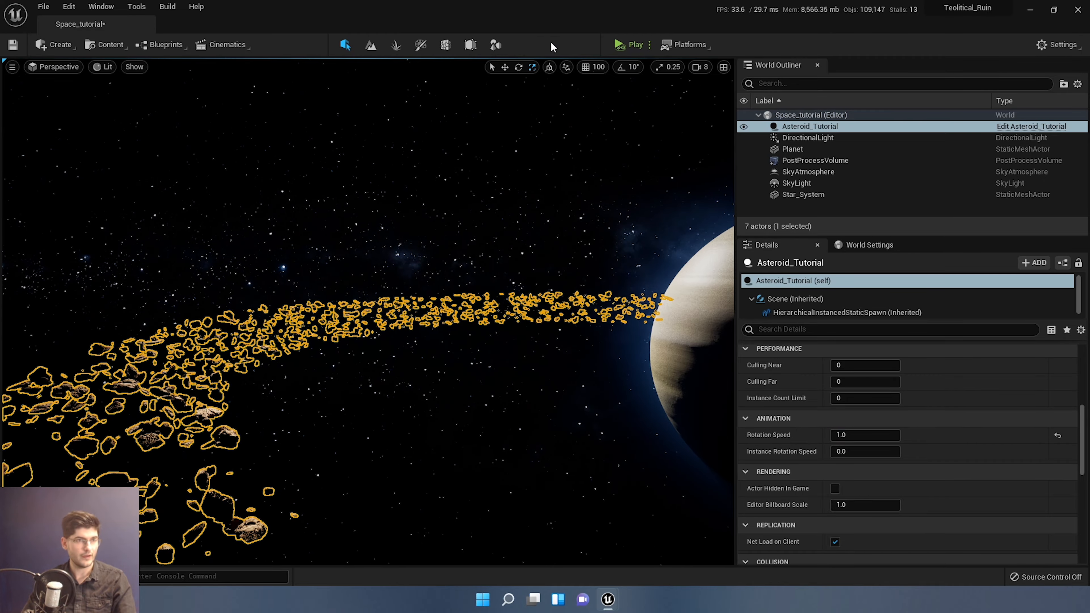
- Run the level to watch the ring's rotation, select the asteroid actor in it, and stop the simulation
left_click(619, 44)
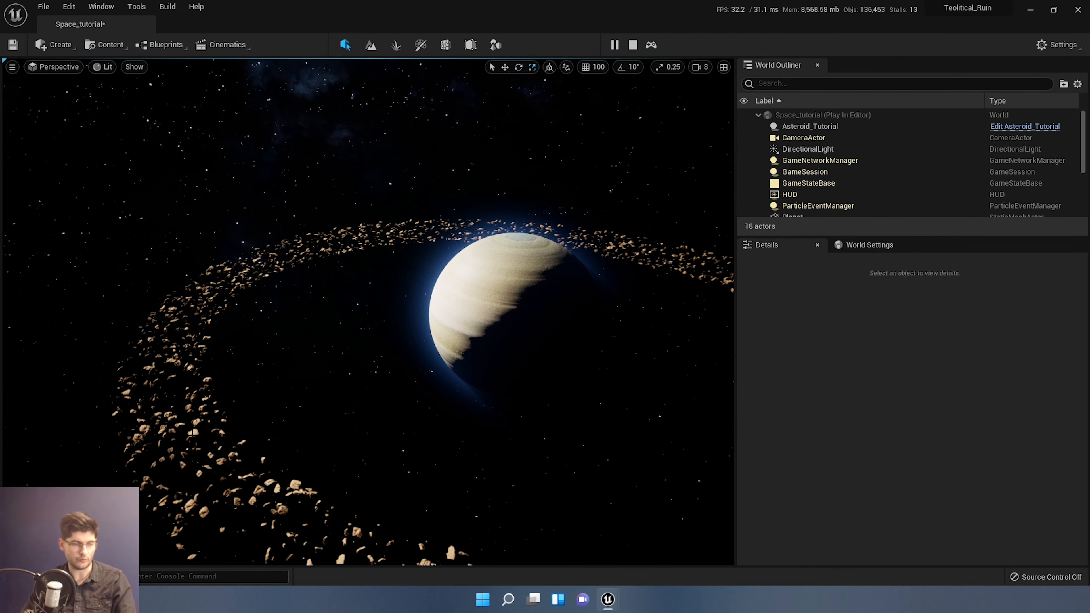
left_click(368, 312)
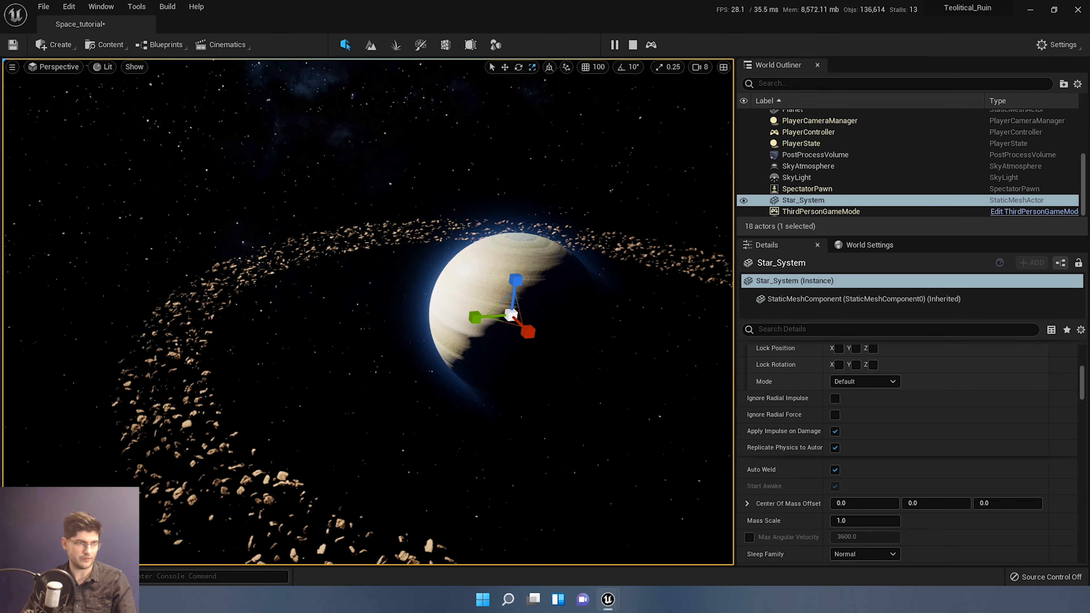
left_click(618, 247)
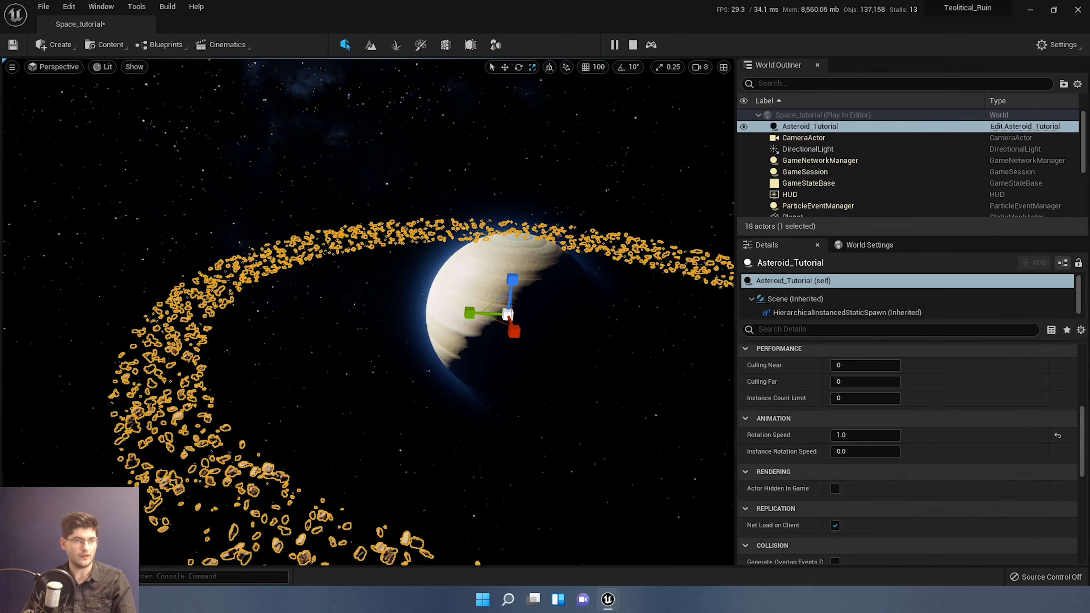
left_click(632, 44)
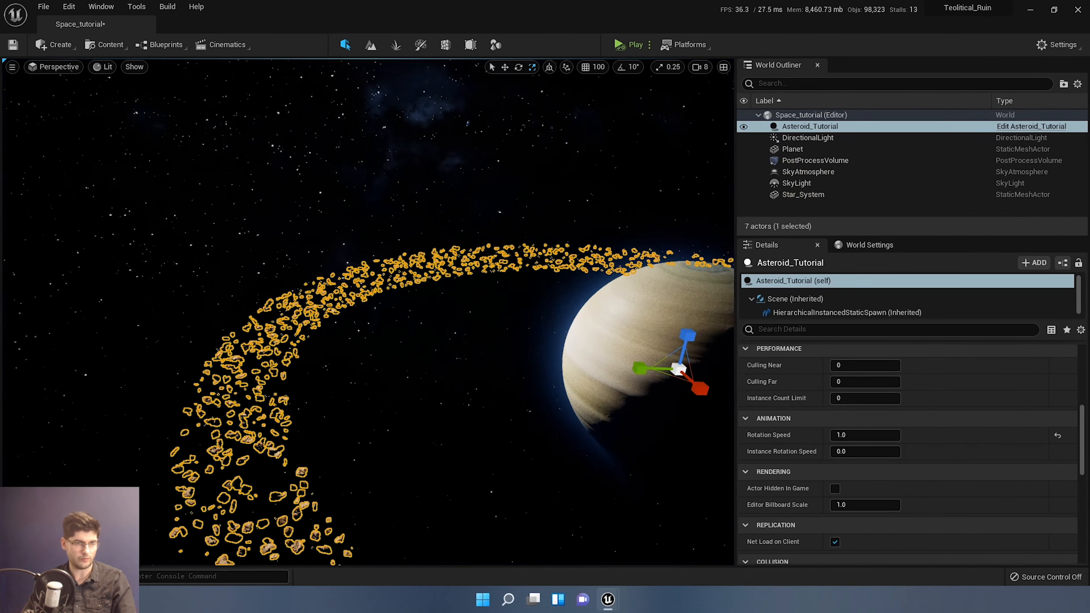
- Try moving the Planet actor off the ring's center along its X axis, and undo the move
key("g")
mouse_move(368, 313)
right_mouse_down()
mouse_move(313, 292)
mouse_move(378, 294)
right_mouse_up()
key("s")
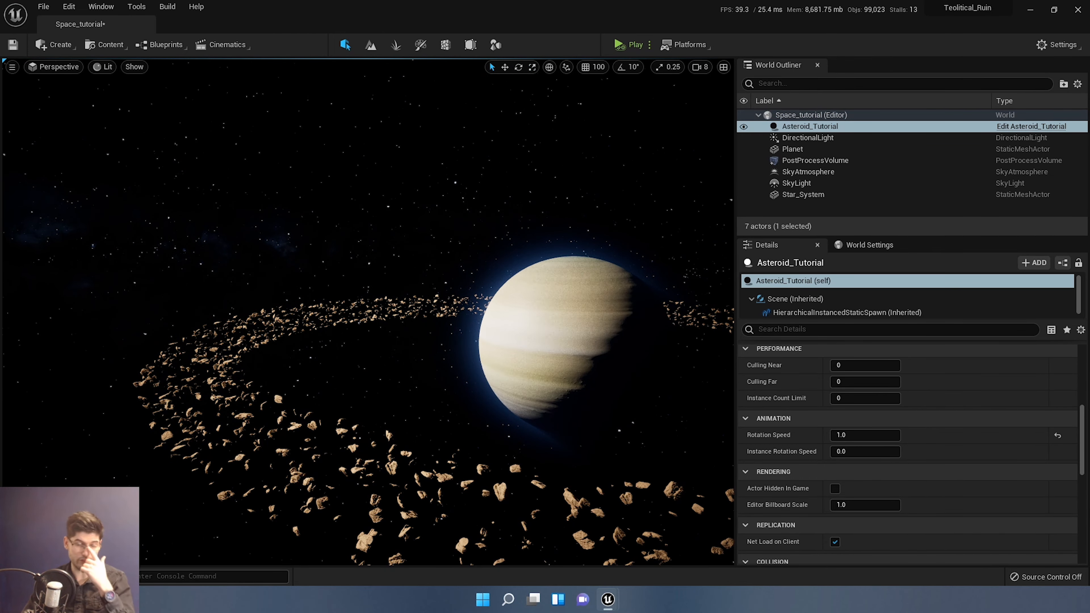
right_click_drag(377, 294, 399, 303)
key("w")
left_click(326, 397)
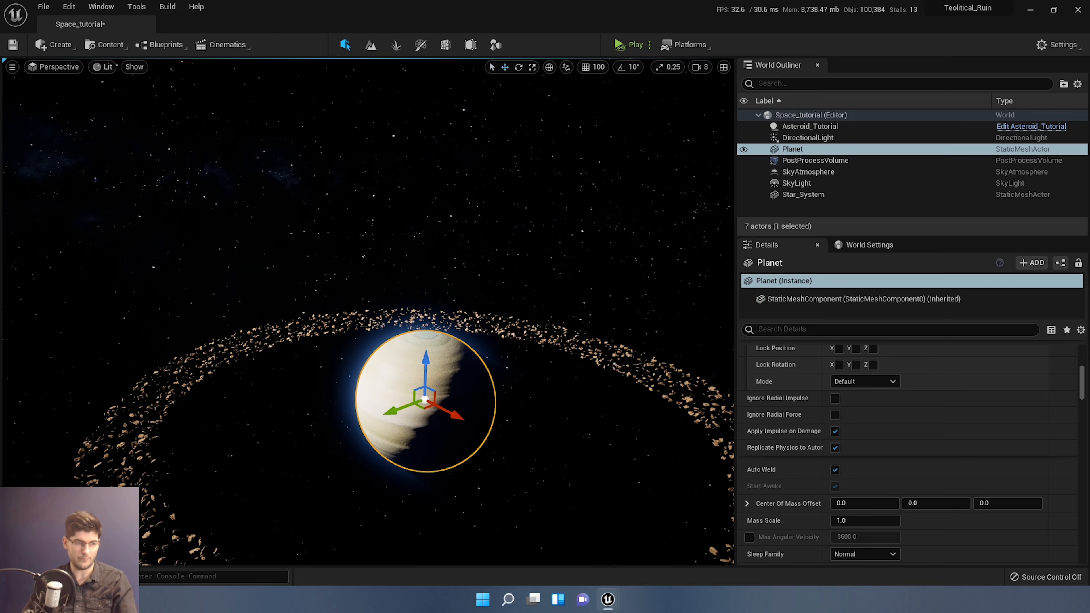
right_click_drag(368, 312, 399, 328)
key("s")
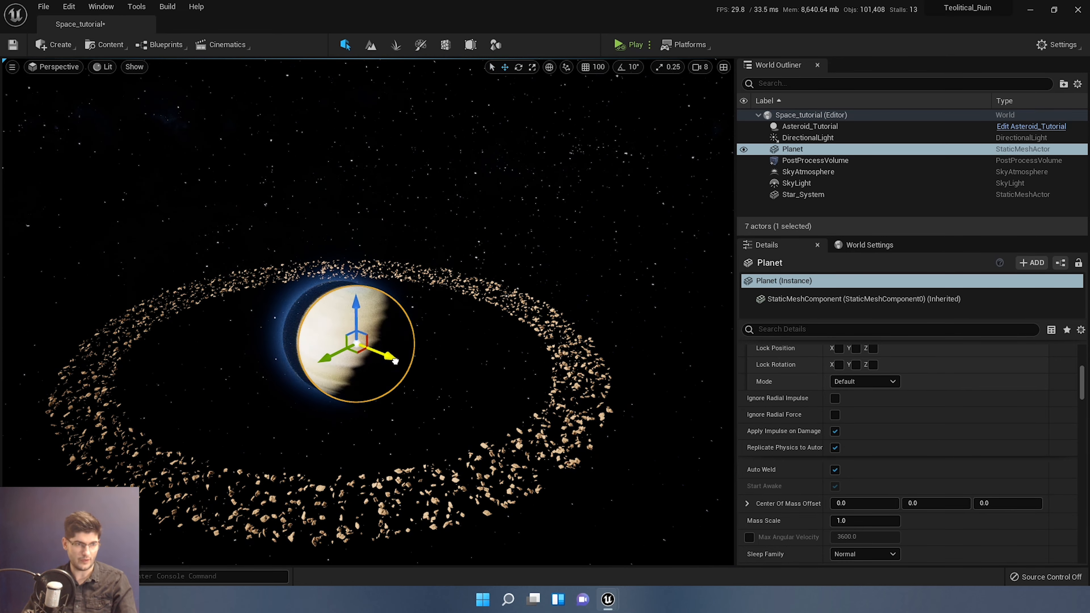
key("w")
mouse_move(400, 328)
right_mouse_down()
mouse_move(430, 366)
mouse_move(431, 342)
mouse_move(406, 338)
right_mouse_up()
key("s")
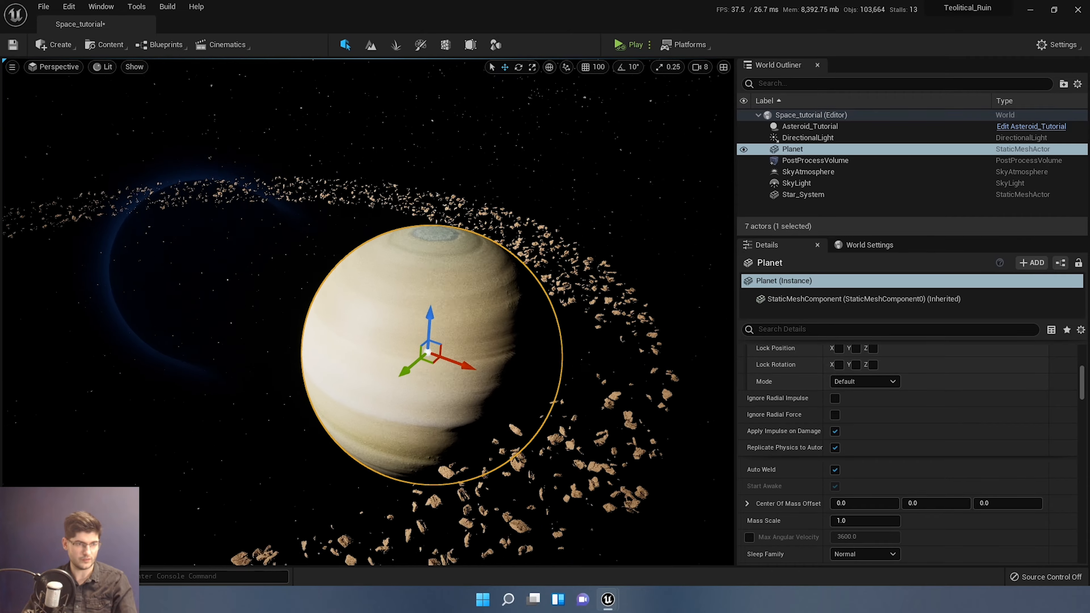
key("w")
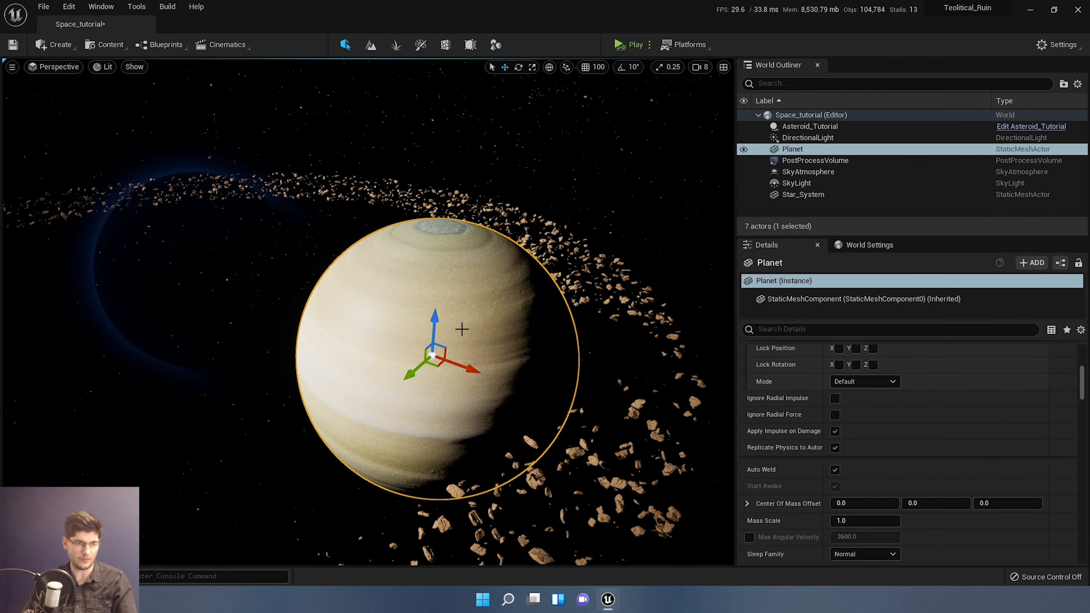
mouse_move(462, 329)
right_mouse_down()
mouse_move(424, 331)
mouse_move(466, 330)
right_mouse_up()
key("d")
left_click_drag(343, 392, 322, 263)
key("ctrl+z")
- Inspect the planet and its asteroid ring from close up and from farther away
right_click_drag(329, 226, 226, 191)
key("w")
left_click(280, 270)
key("f")
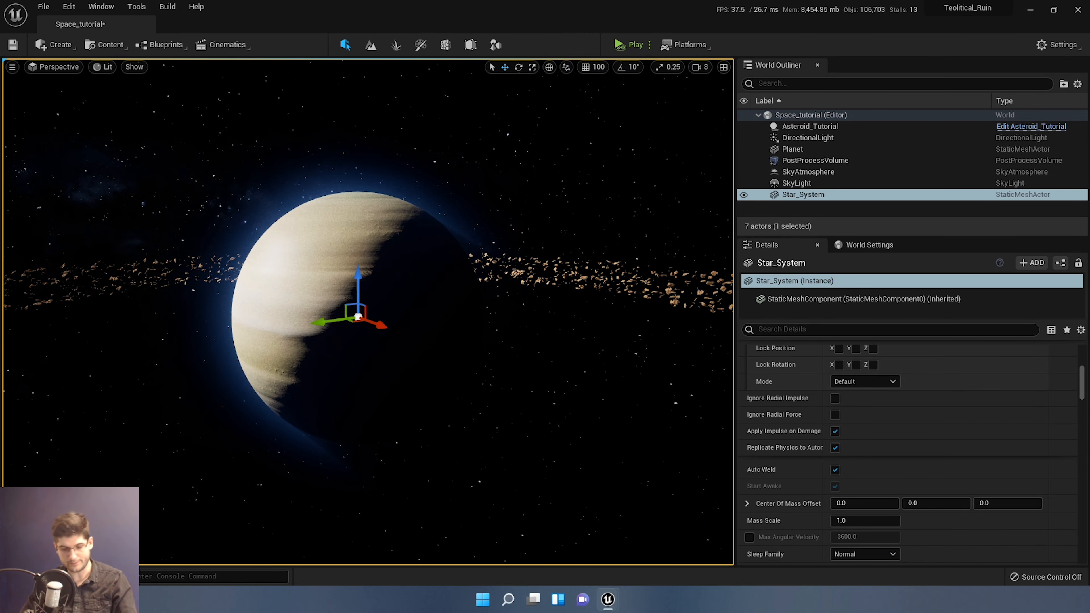
right_click_drag(358, 275, 279, 290)
key("s")
key("w")
key("s")
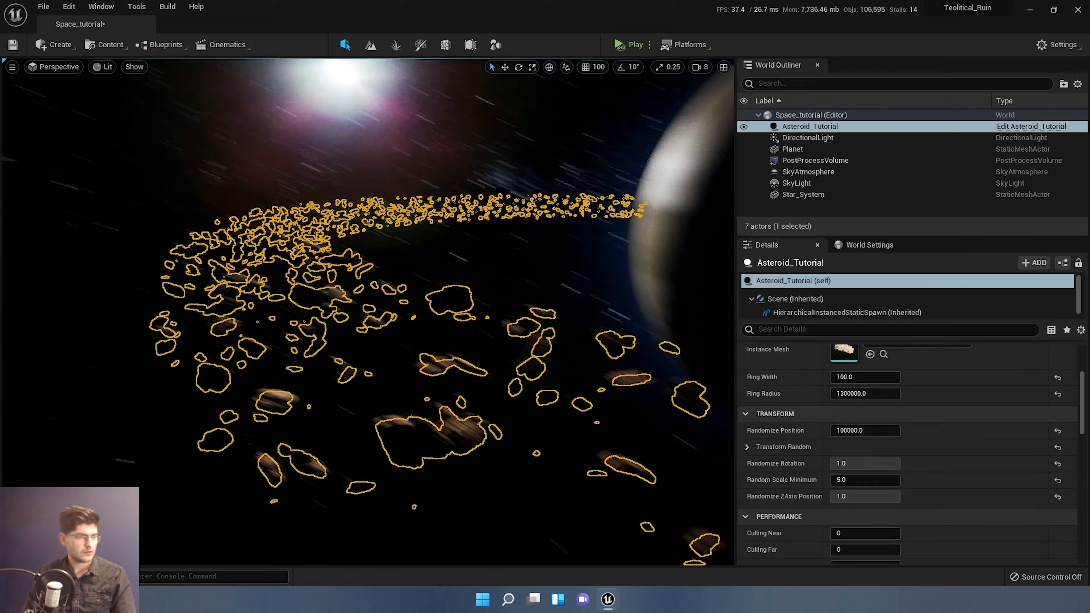
mouse_move(365, 293)
right_mouse_down()
mouse_move(331, 289)
mouse_move(324, 275)
mouse_move(359, 305)
mouse_move(352, 293)
mouse_move(433, 292)
mouse_move(361, 306)
mouse_move(352, 277)
right_mouse_up()
key("s")
key("s")
key("s")
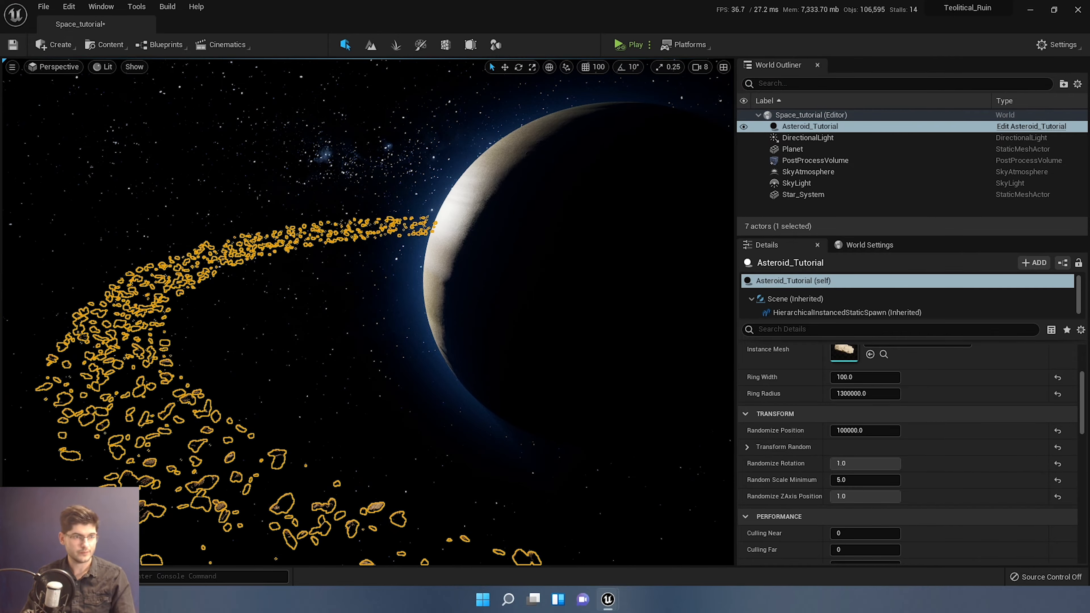
- Duplicate the Asteroid_Tutorial ring and set the copy's Ring Radius to 1200000
right_click_drag(368, 312, 324, 300)
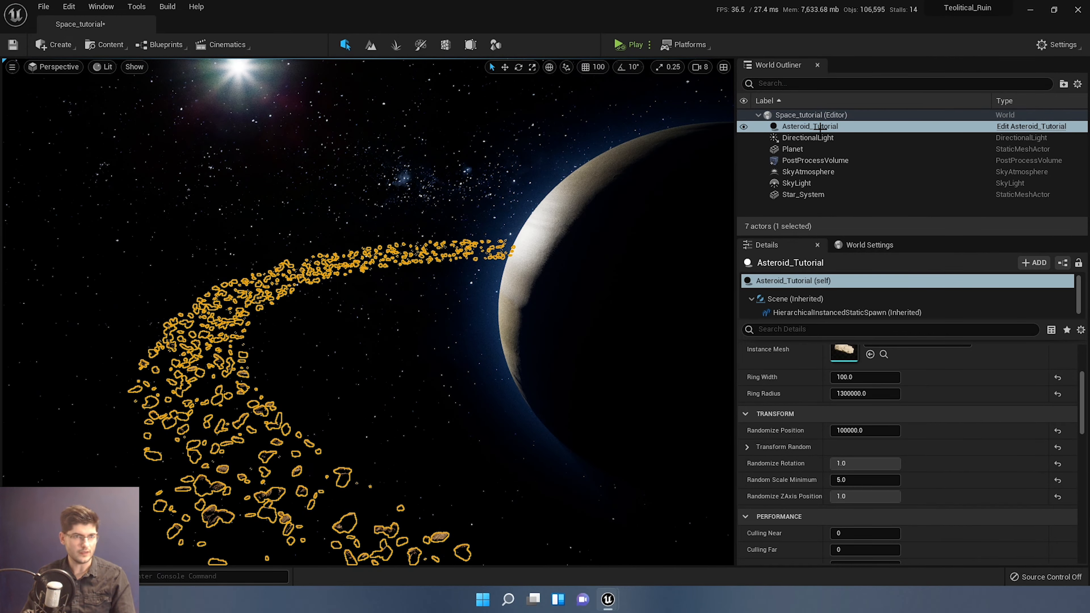
key("ctrl+d")
right_click_drag(368, 313, 241, 374)
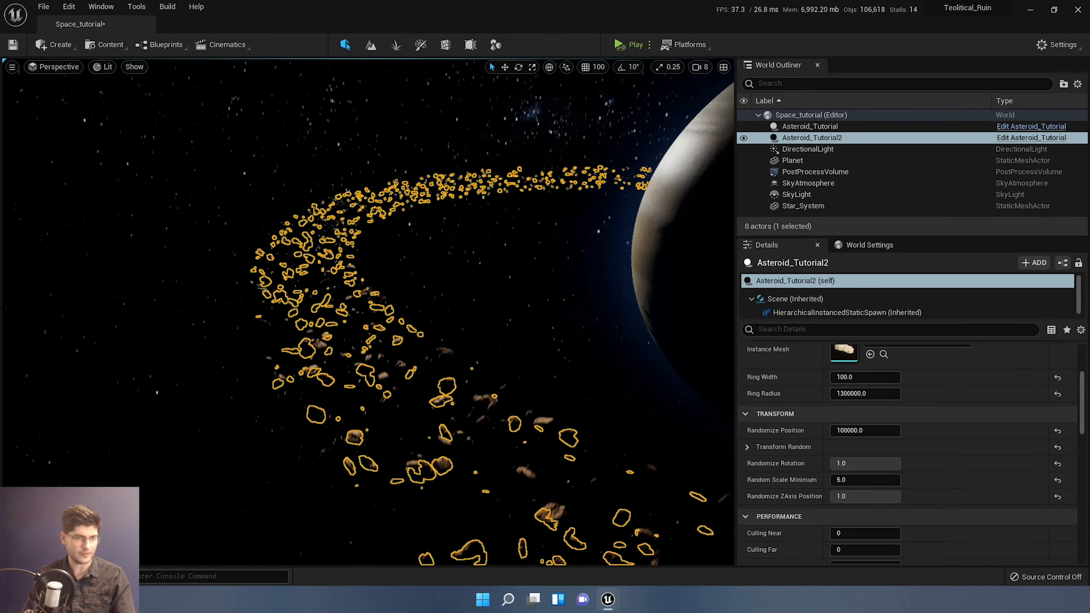
key("w")
right_click_drag(368, 313, 350, 312)
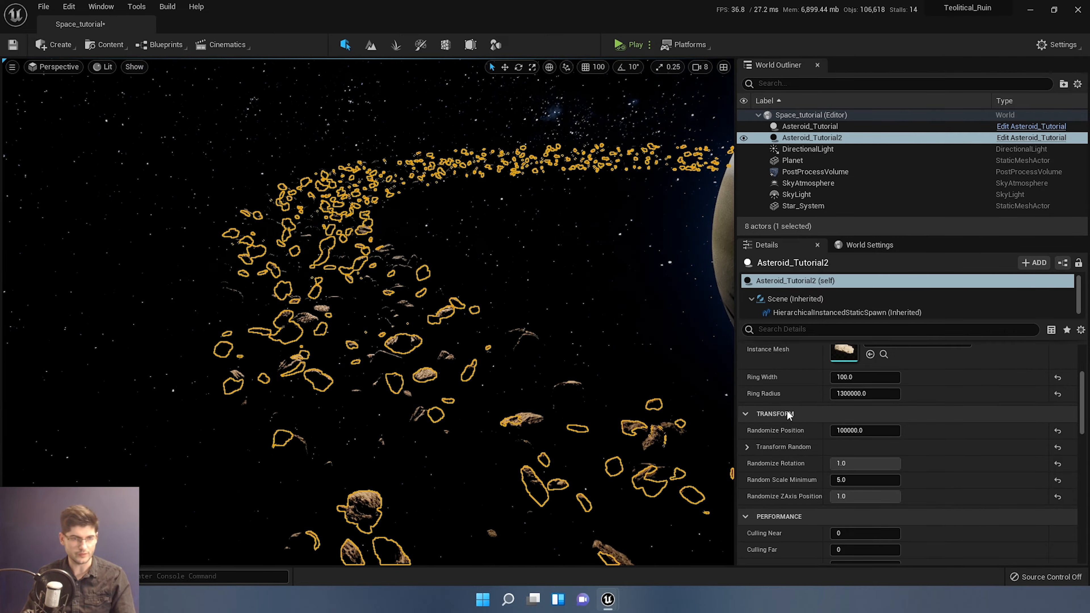
left_click(841, 377)
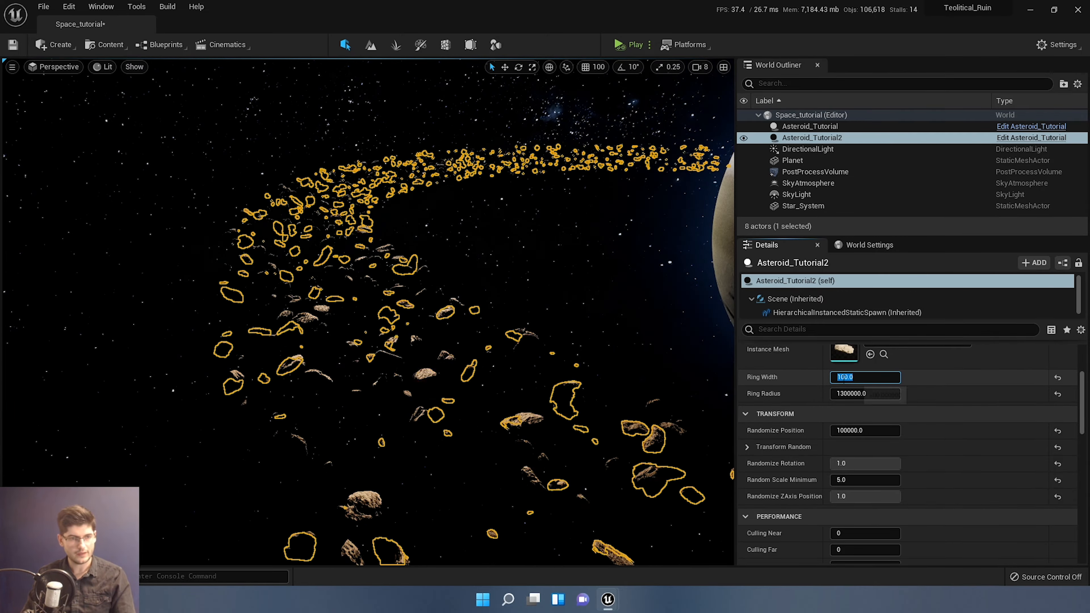
left_click(842, 377)
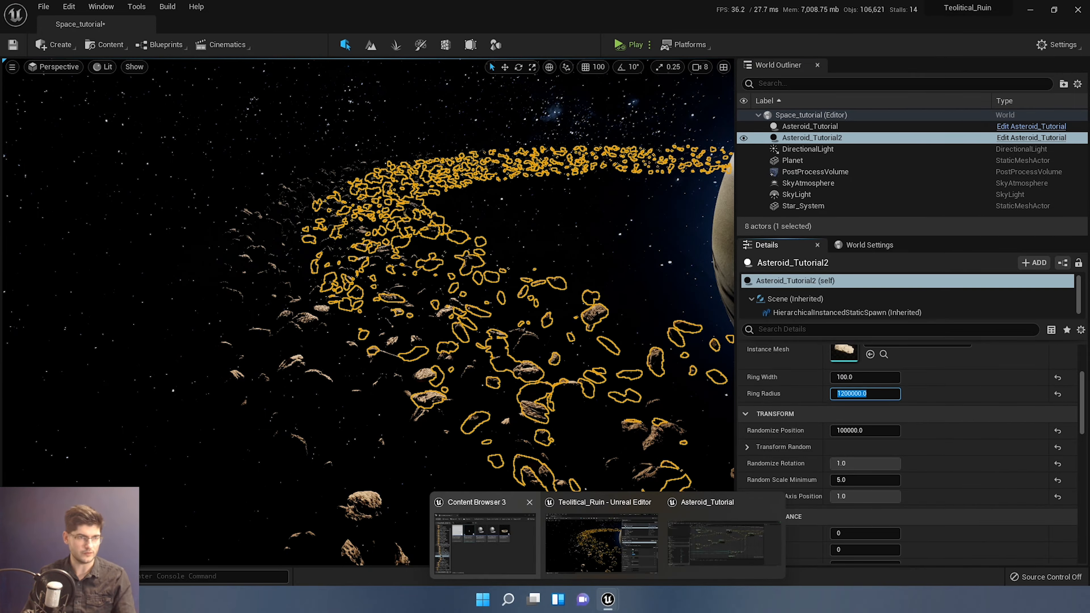
key("d")
mouse_move(515, 343)
right_mouse_down()
mouse_move(472, 343)
mouse_move(536, 343)
right_mouse_up()
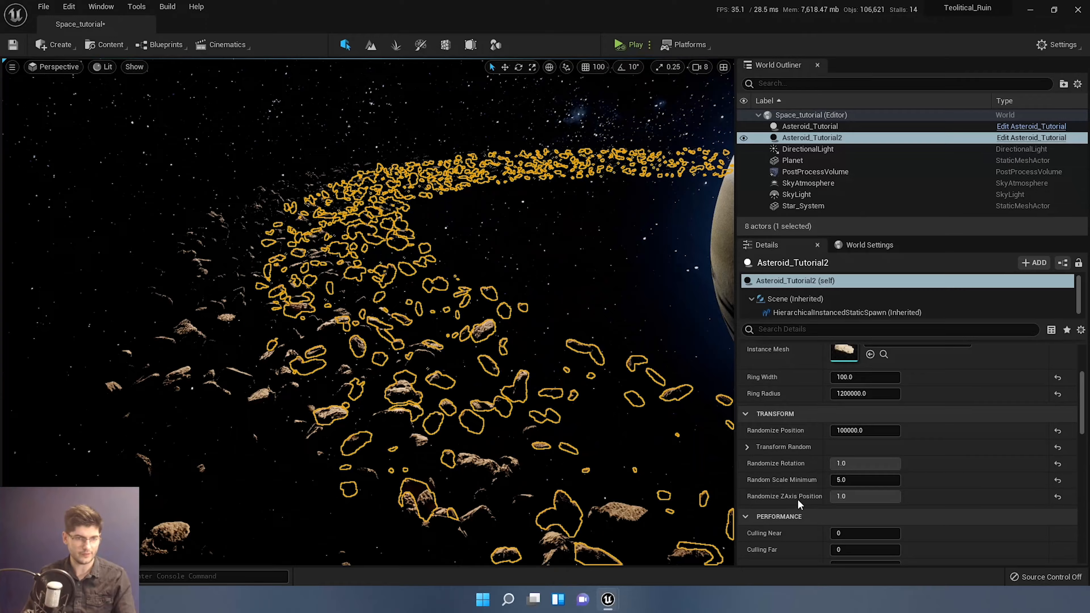
- Try Random Scale Minimum values of 3 and 2 on the duplicated ring
left_click(850, 478)
type("3")
key("Return")
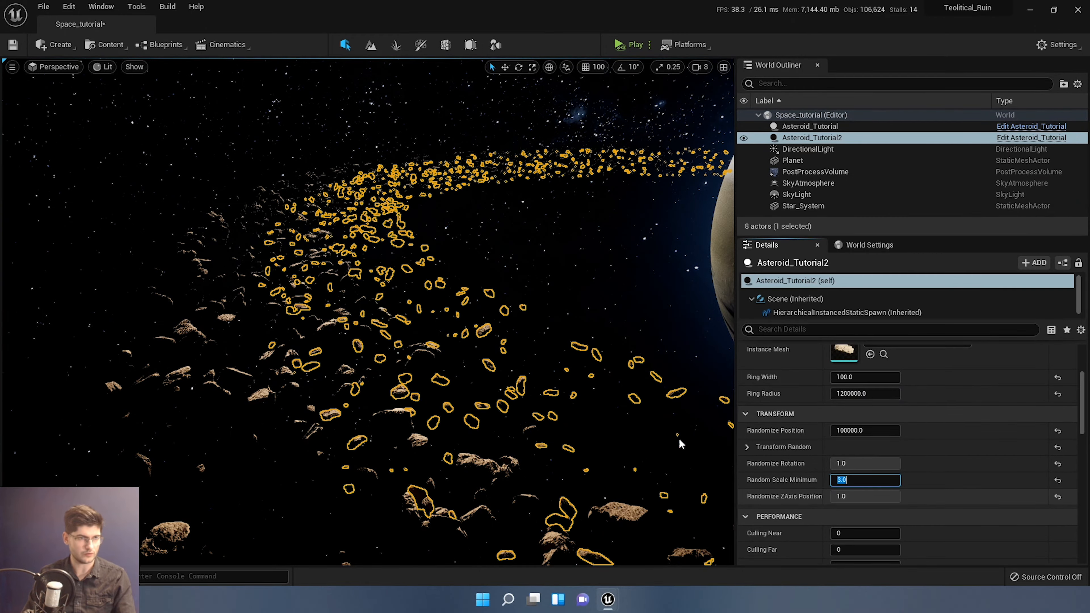
type("2")
key("Return")
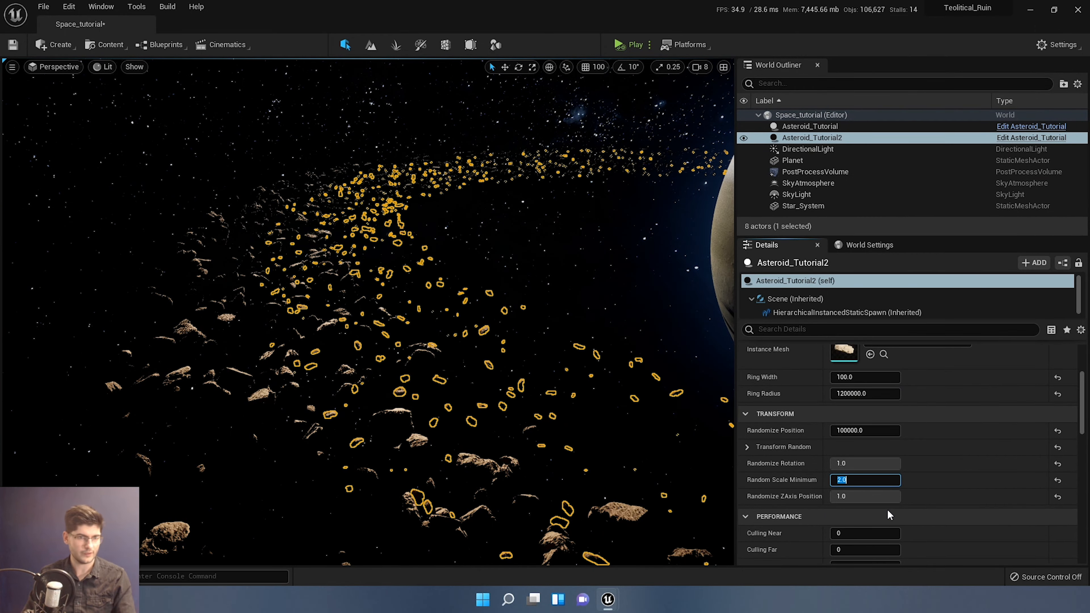
- Set the duplicated ring's instance count to 20 by width and 500 by length, with a Random Scale Minimum of 1
scroll(948, 479, "up", 5)
left_click(851, 413)
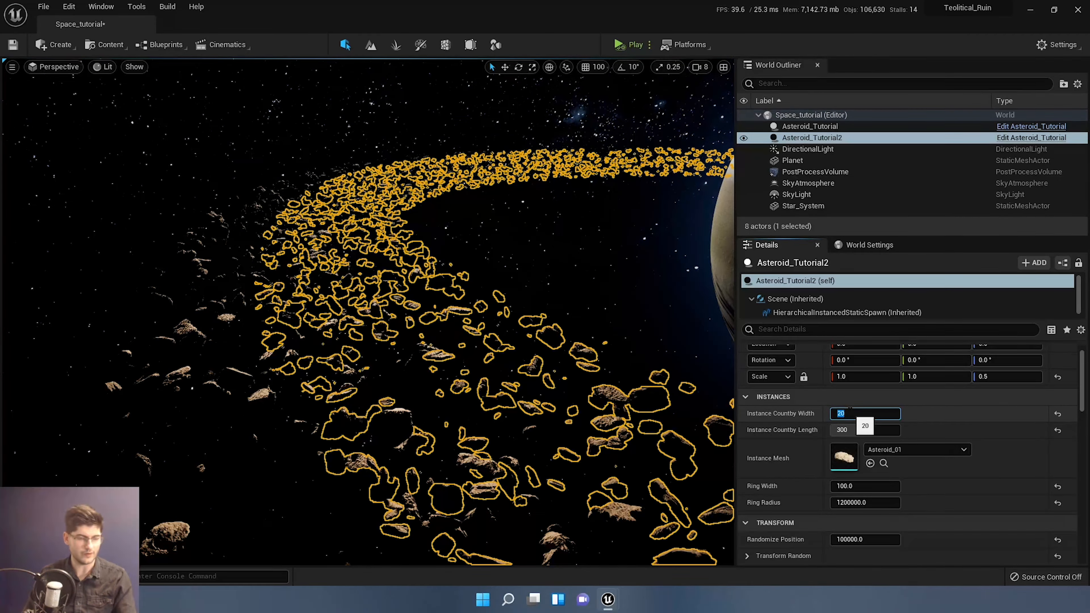
scroll(845, 478, "down", 5)
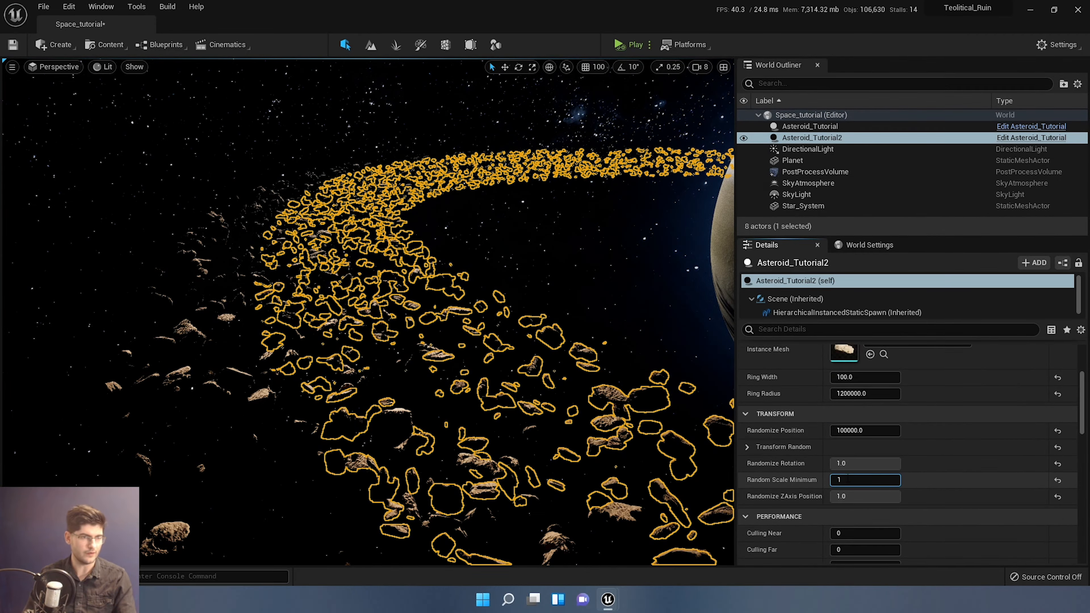
scroll(882, 382, "up", 5)
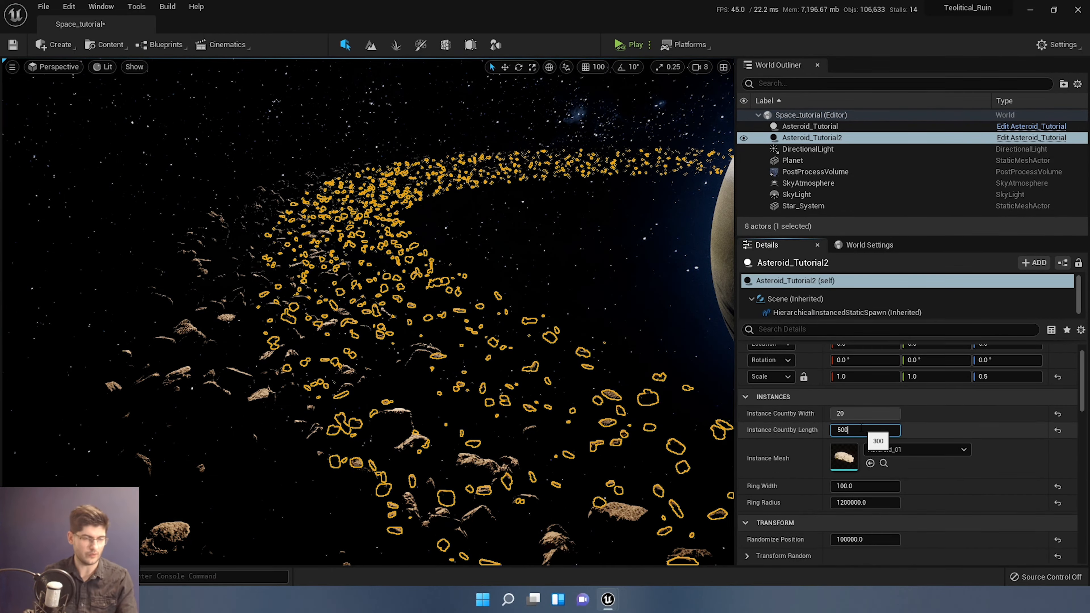
key("Return")
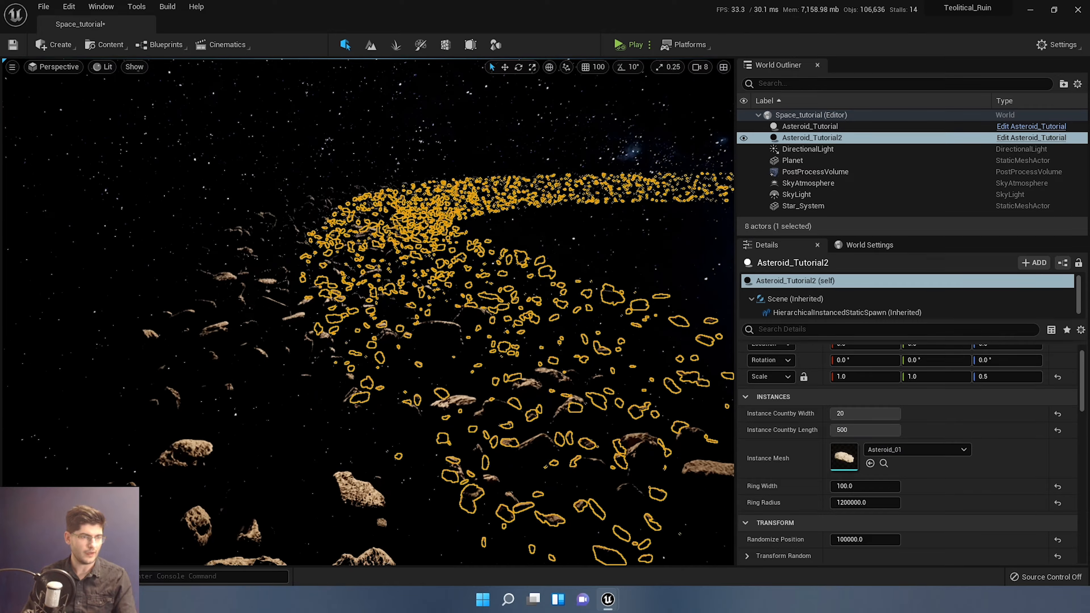
- Inspect the two combined asteroid rings in game view without selection outlines
key("g")
right_click_drag(368, 312, 350, 296)
key("w")
key("w")
left_click(369, 300)
left_click(378, 294)
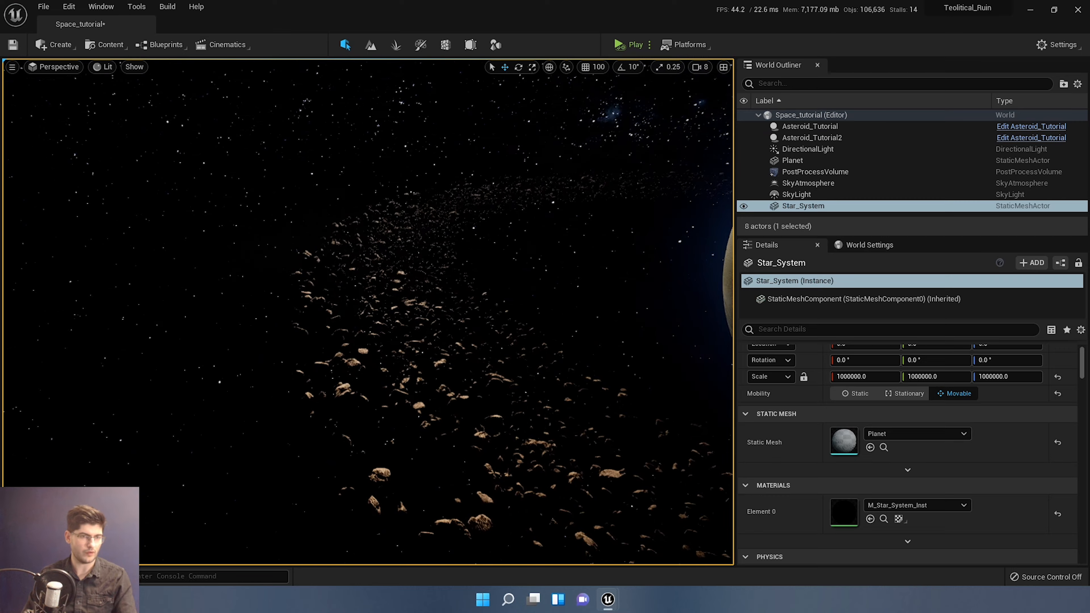
- Duplicate Asteroid_Tutorial2 and set the third ring's Ring Radius to 1100000
left_click(816, 138)
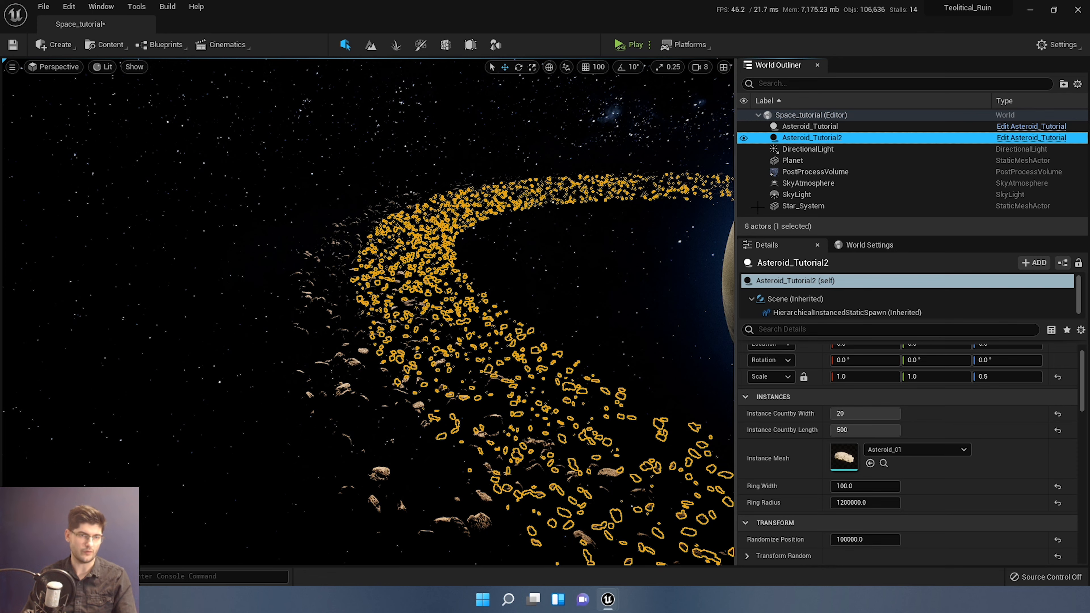
key("ctrl+d")
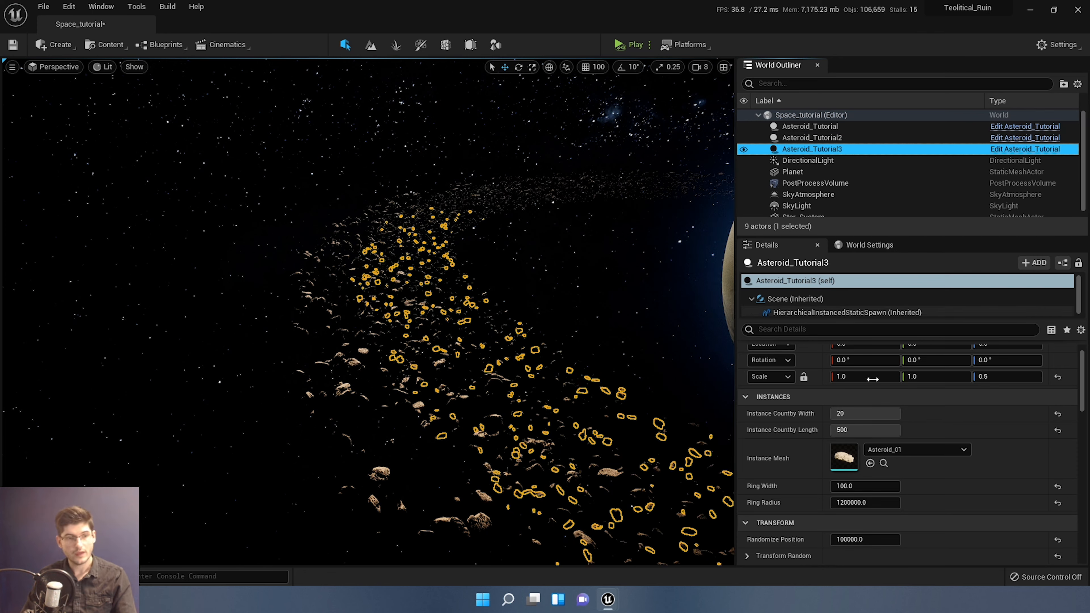
right_click_drag(515, 326, 567, 321)
scroll(852, 464, "down", 4)
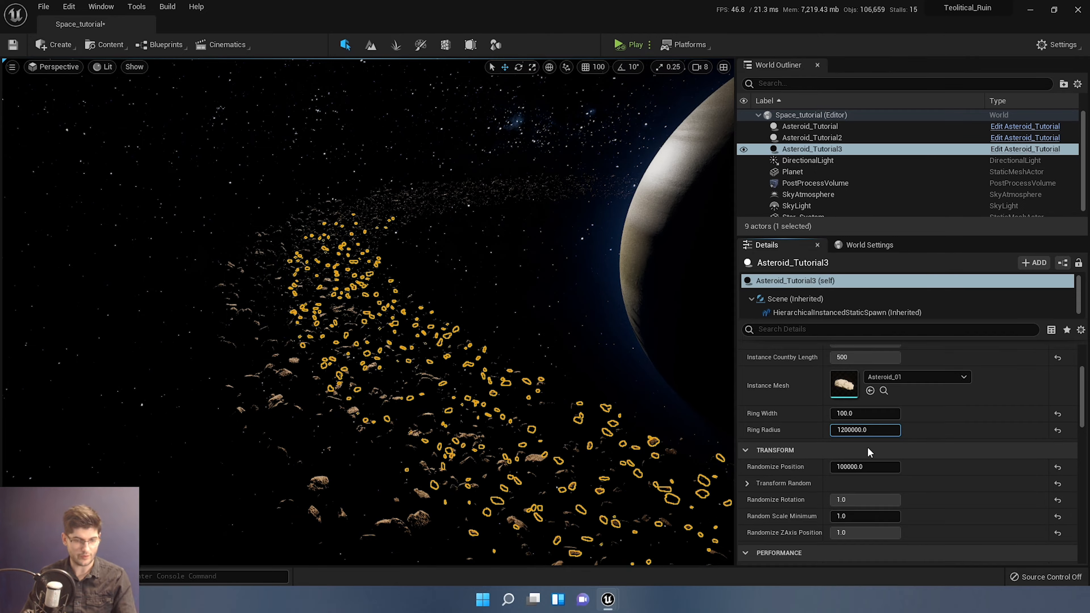
key("Return")
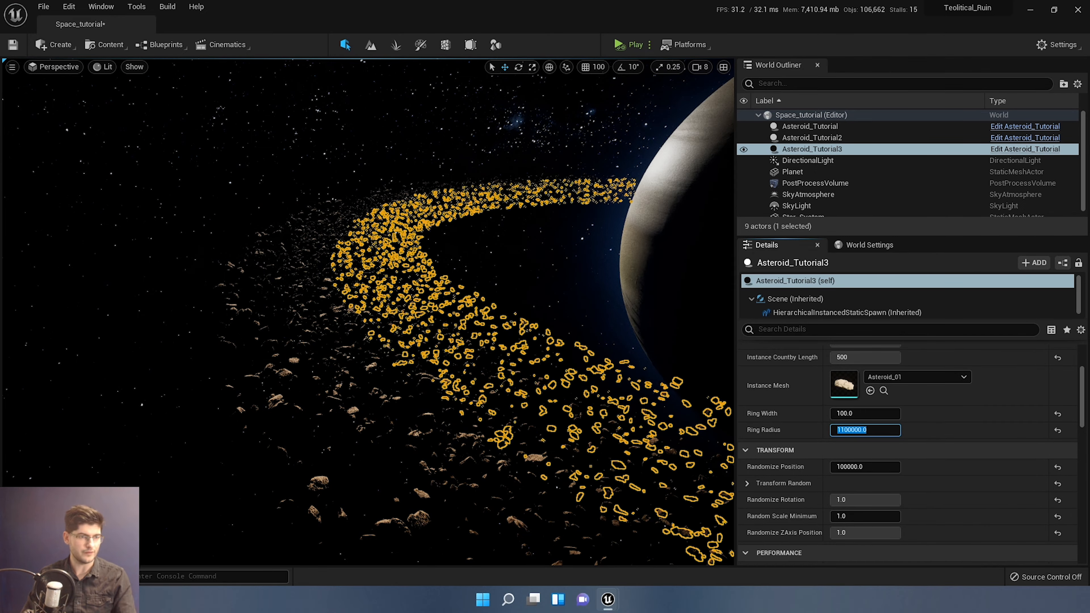
- Examine the three-layered asteroid ring against the planet and the sun from several viewpoints
key("g")
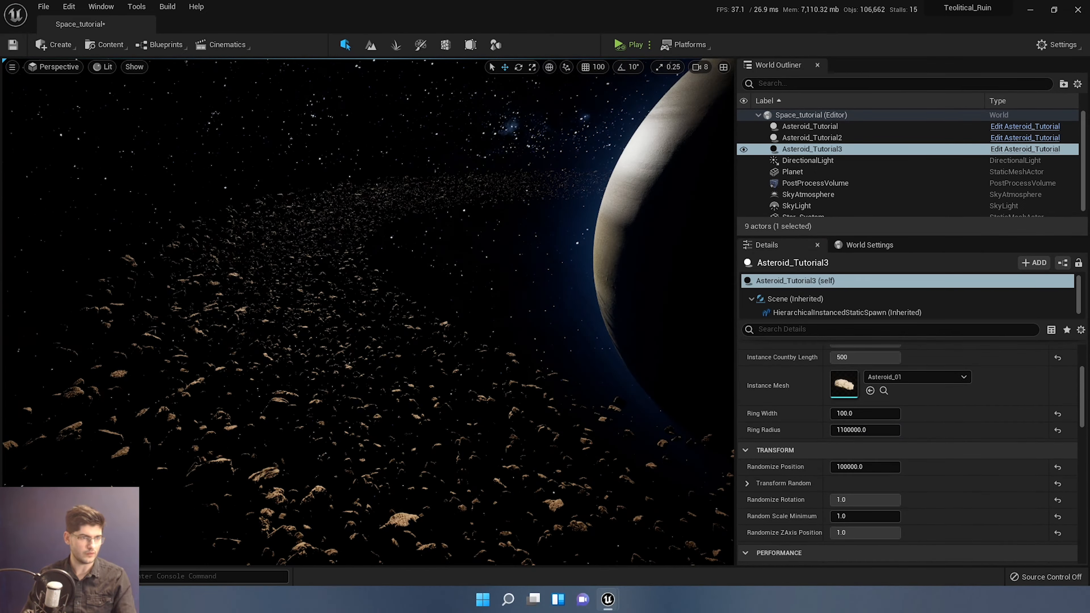
right_click_drag(515, 326, 477, 332)
key("q")
key("e")
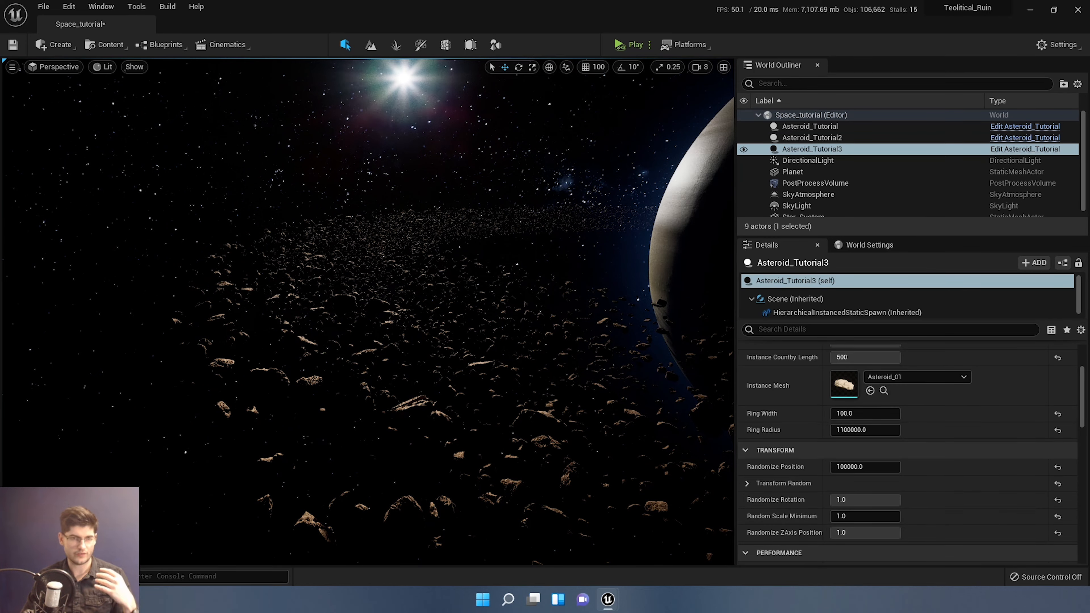
left_click(476, 332)
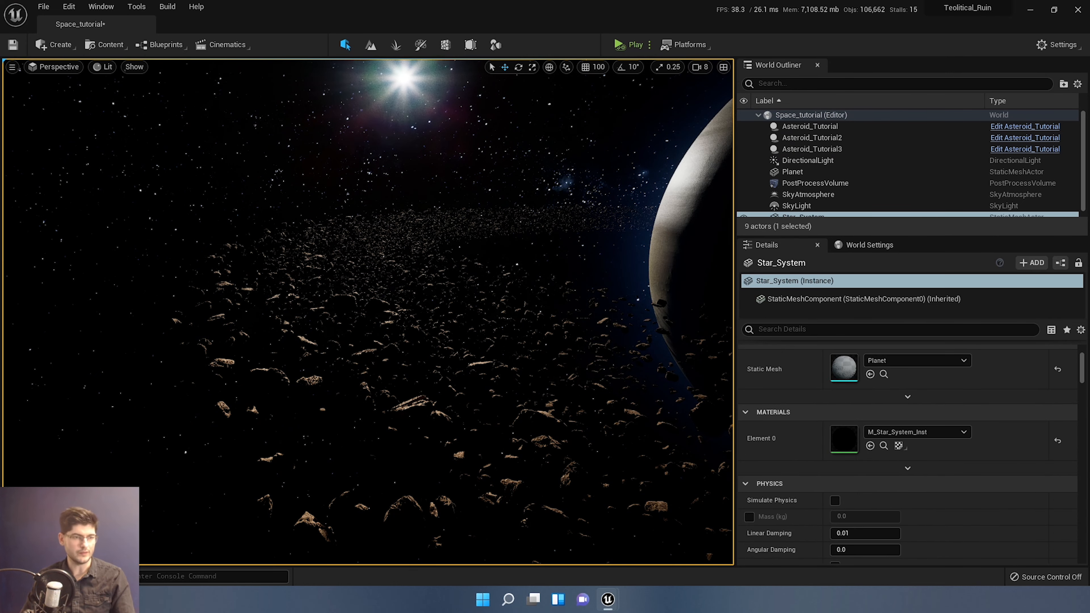
key("w")
right_click_drag(476, 331, 411, 315)
left_click(477, 343)
key("w")
left_click(459, 319)
key("w")
key("s")
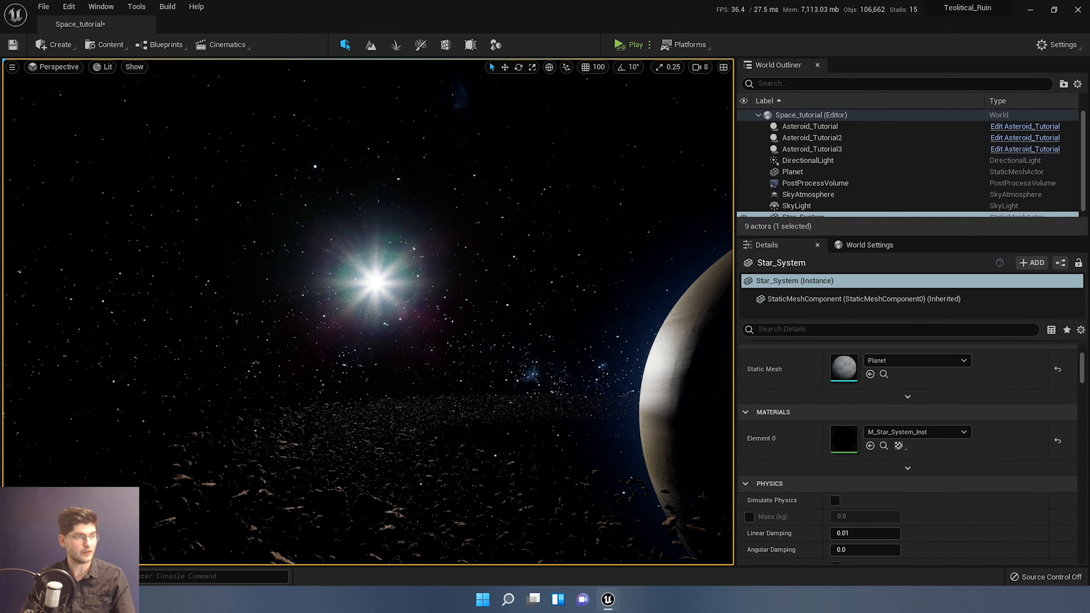
- Add an Exponential Height Fog to the level and view its effect around the ring
left_click(61, 45)
mouse_move(90, 122)
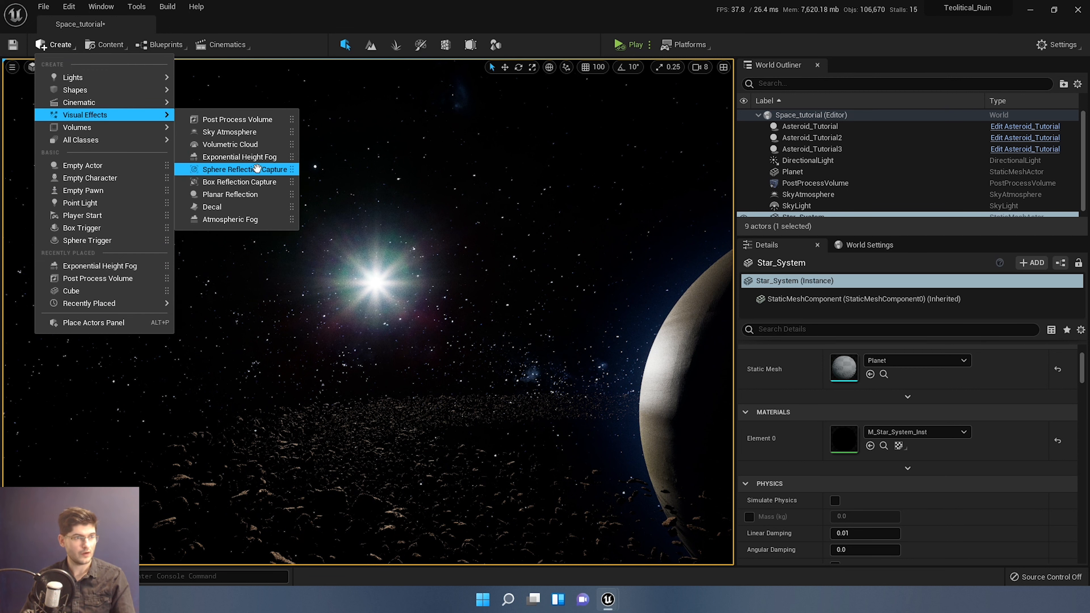
left_click(249, 157)
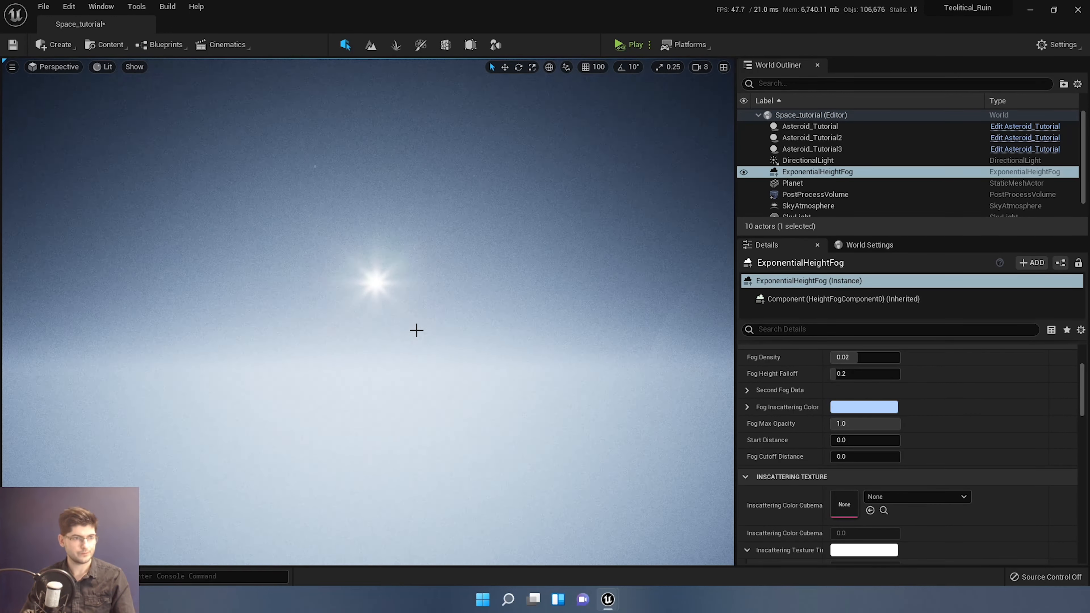
right_click_drag(416, 329, 358, 349)
key("e")
key("q")
key("e")
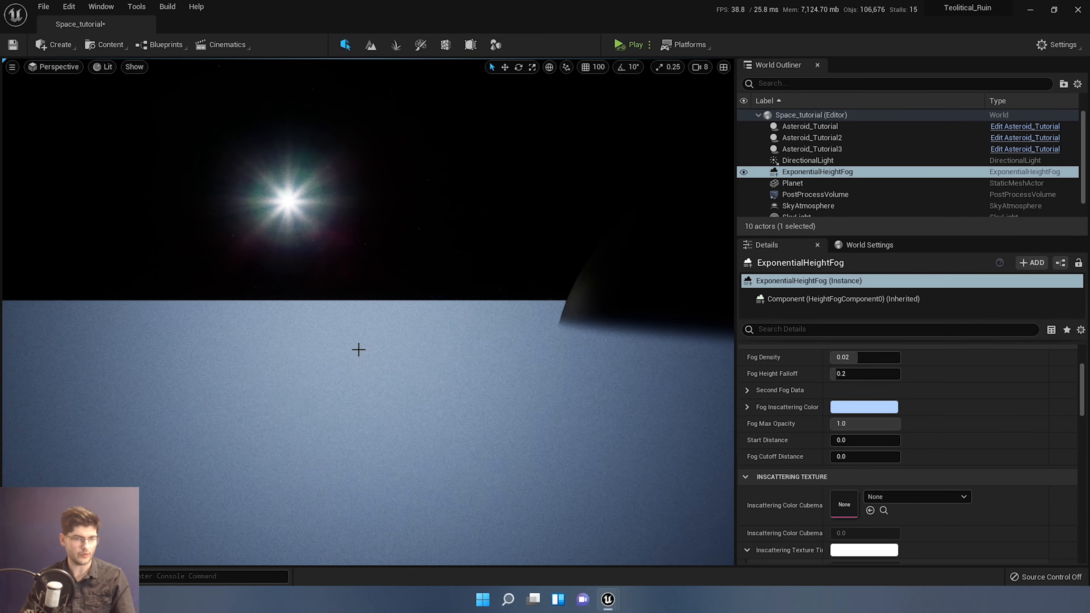
- Set the height fog's Fog Max Opacity to 0.001
scroll(861, 401, "up", 3)
scroll(860, 407, "down", 3)
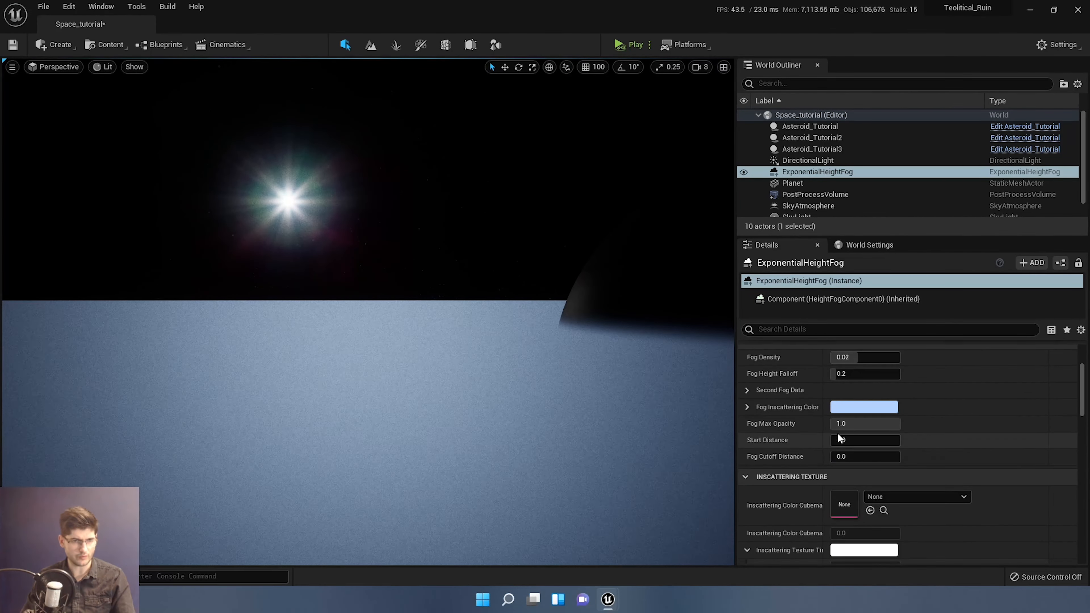
left_click(852, 423)
type("0.00")
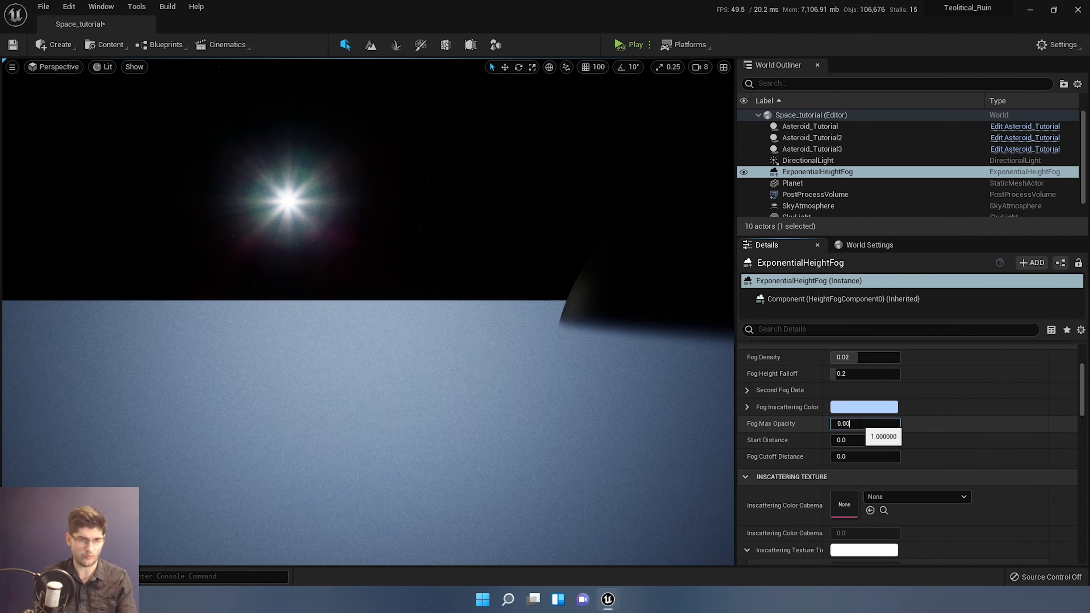
type("1")
key("Return")
right_click_drag(596, 331, 545, 303)
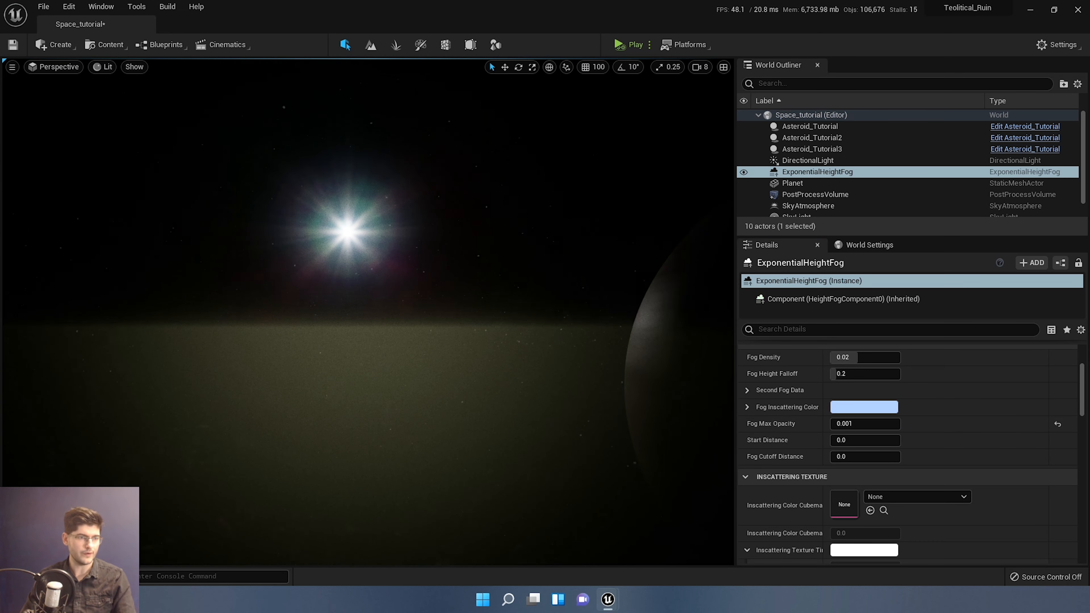
- Set the fog's Height Falloff to 0.001 and its Fog Density to about 0.0104
left_click_drag(876, 374, 854, 357)
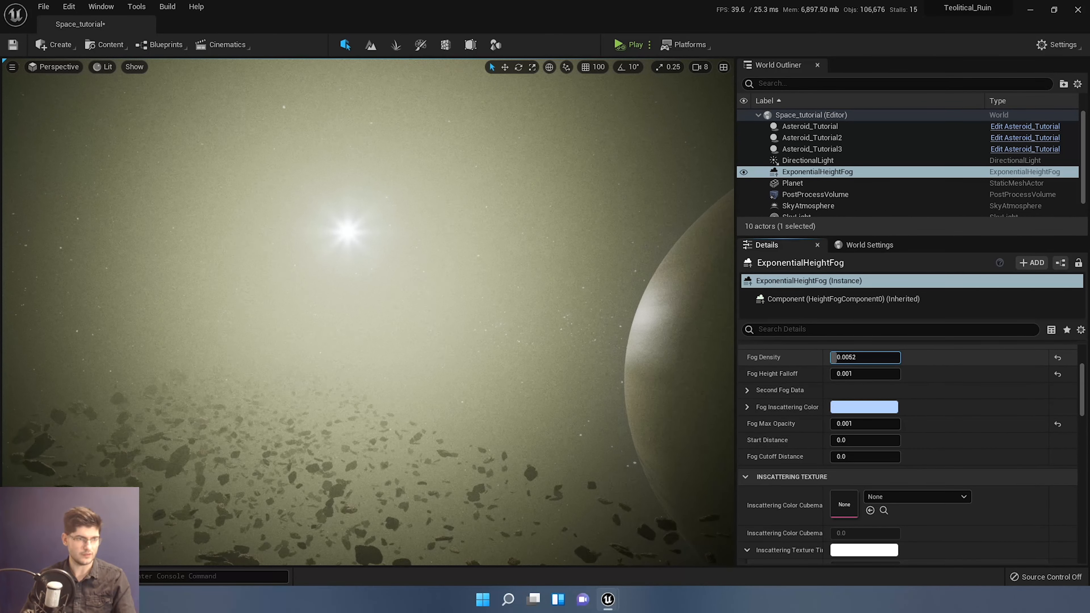
mouse_move(854, 357)
left_mouse_down()
mouse_move(876, 357)
mouse_move(837, 357)
left_mouse_up()
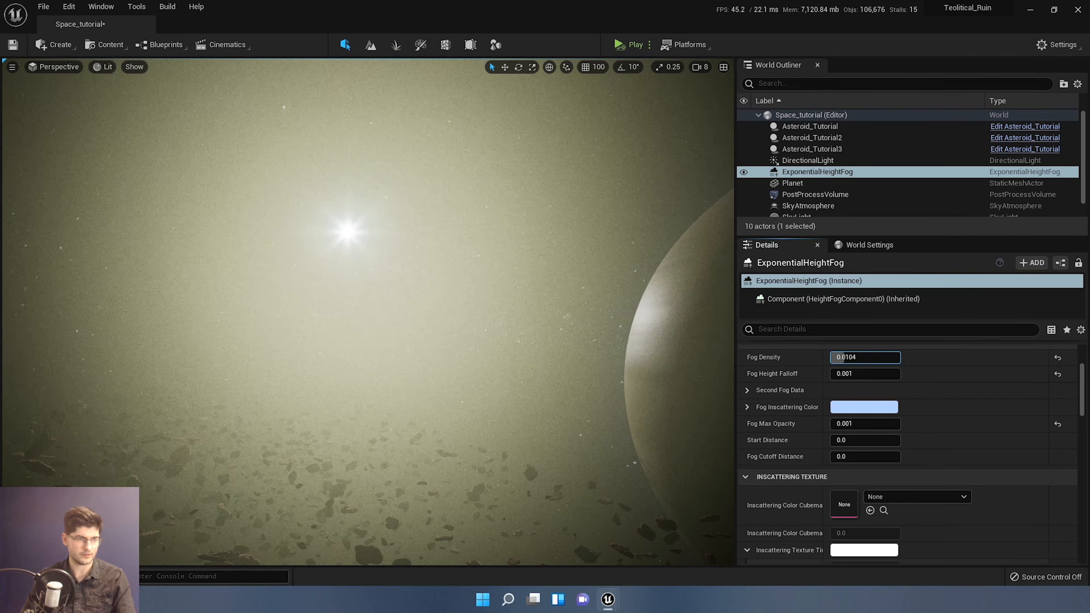
right_click_drag(557, 352, 557, 317)
key("w")
- Darken the Fog Inscattering Color to a brightness value of about 0.17
scroll(876, 463, "down", 10)
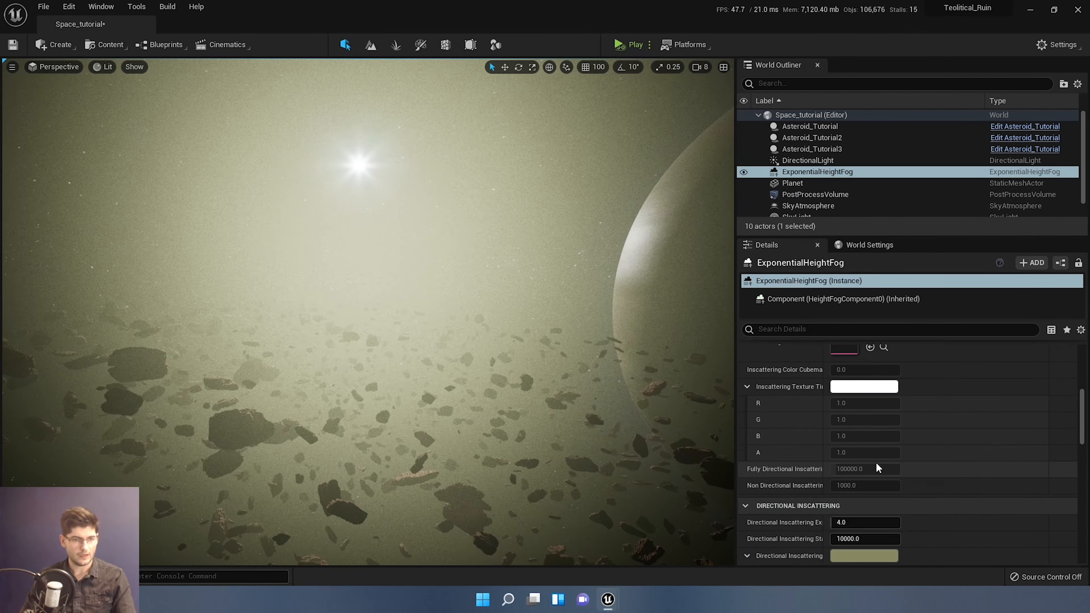
scroll(875, 464, "up", 6)
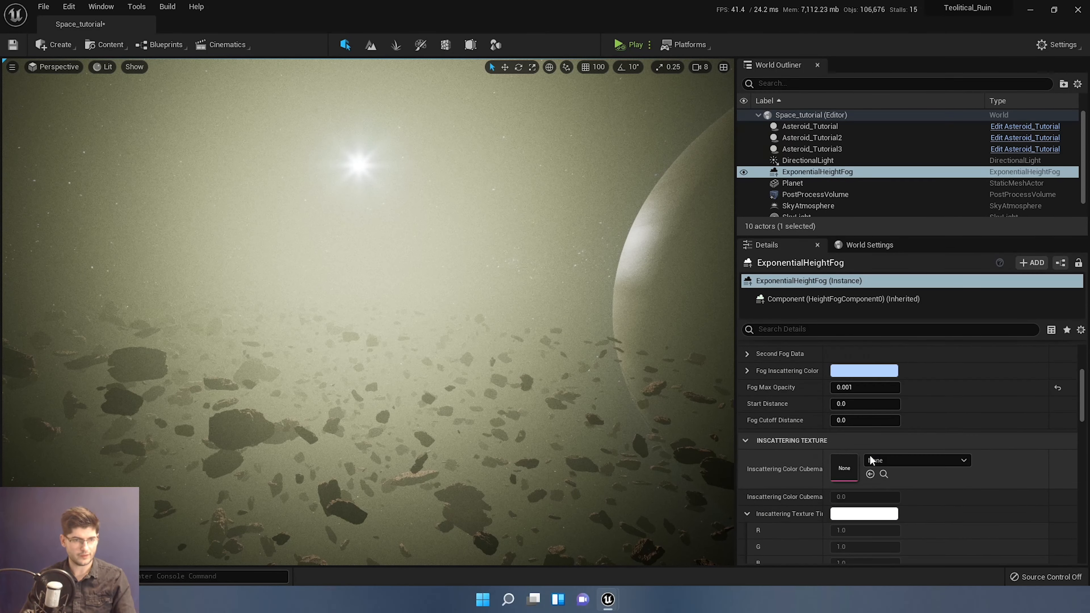
left_click(841, 372)
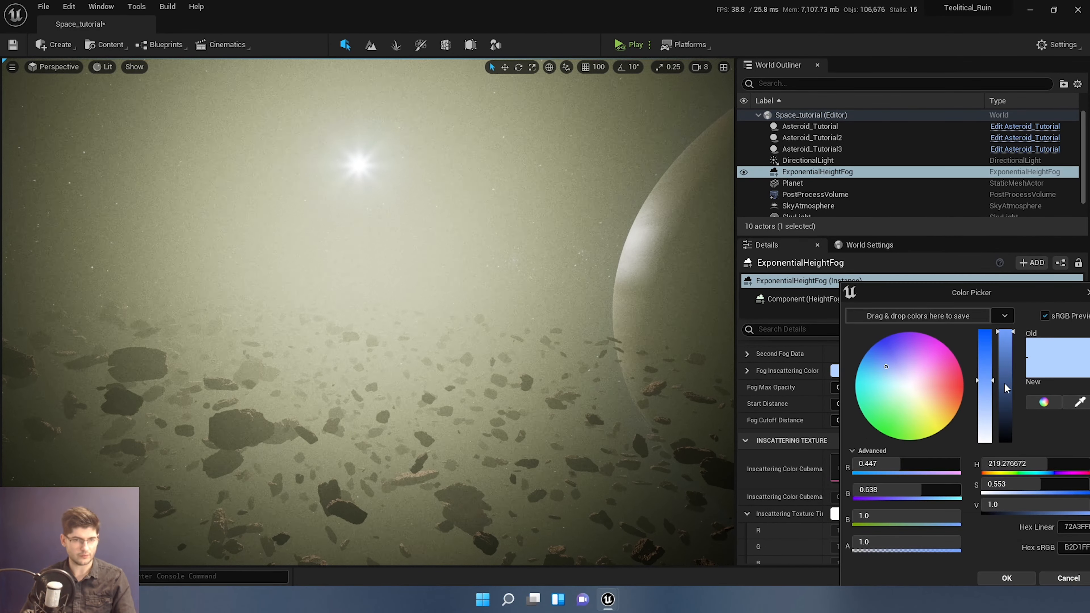
left_click_drag(1005, 340, 1009, 370)
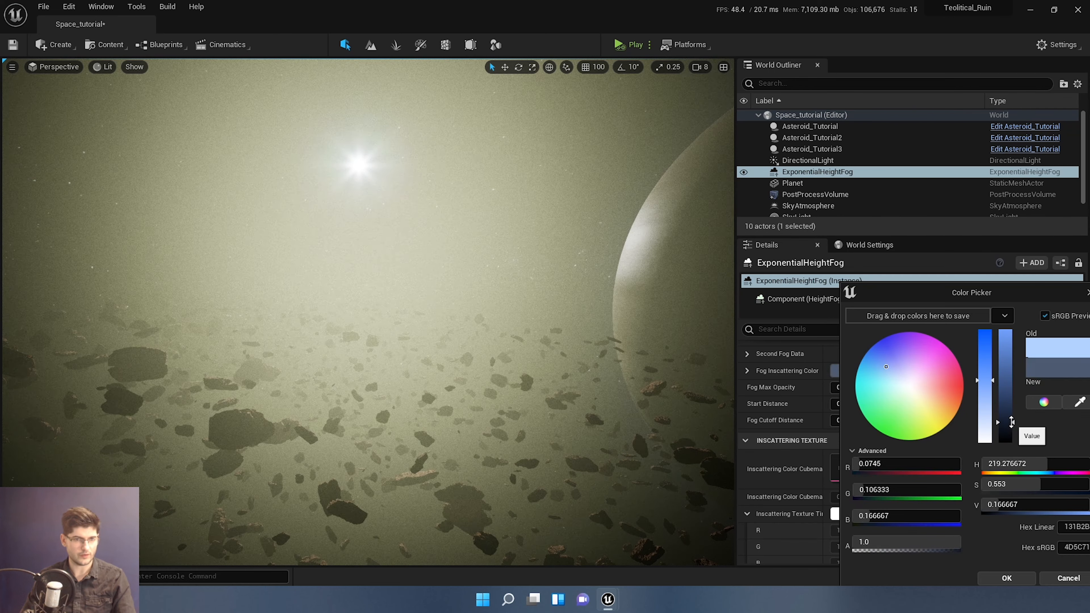
mouse_move(567, 356)
right_mouse_down()
mouse_move(594, 347)
mouse_move(580, 341)
right_mouse_up()
left_click(991, 578)
- Darken the height fog's Directional Inscattering Color to black with a brightness value of 0
scroll(927, 493, "down", 6)
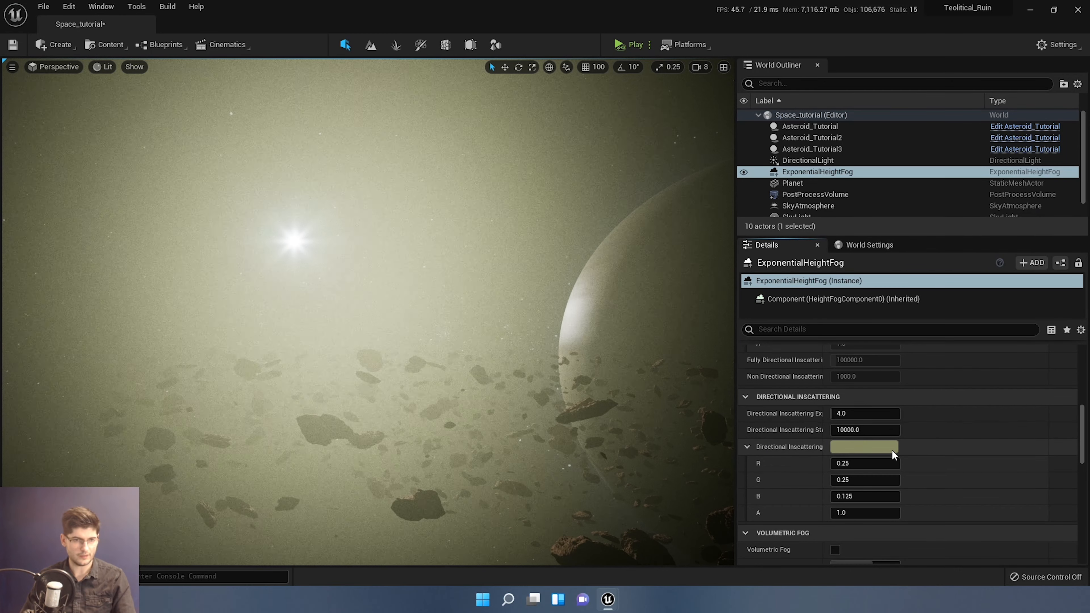
left_click(888, 449)
left_click_drag(807, 429, 824, 468)
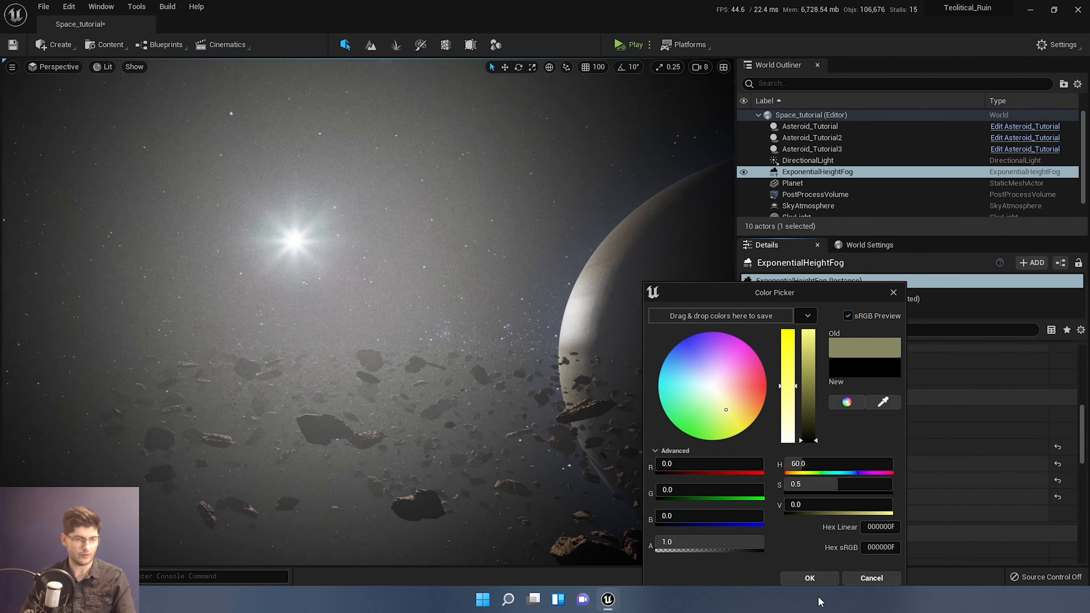
left_click(810, 578)
right_click_drag(368, 312, 485, 350)
right_click_drag(350, 289, 430, 301)
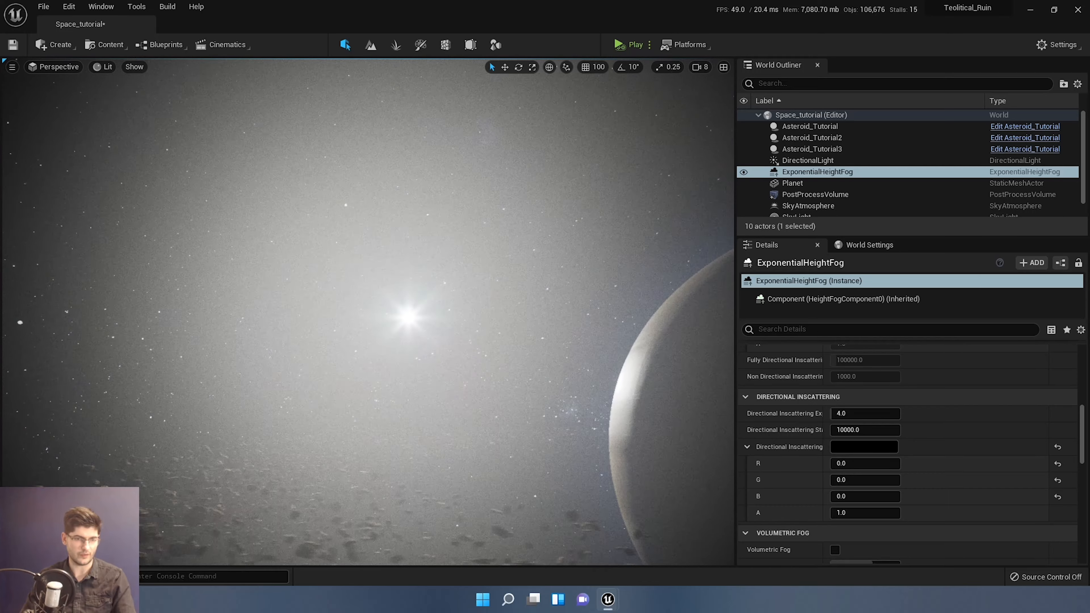
- Try Volumetric Fog on the height fog and switch it off again
scroll(902, 453, "down", 3)
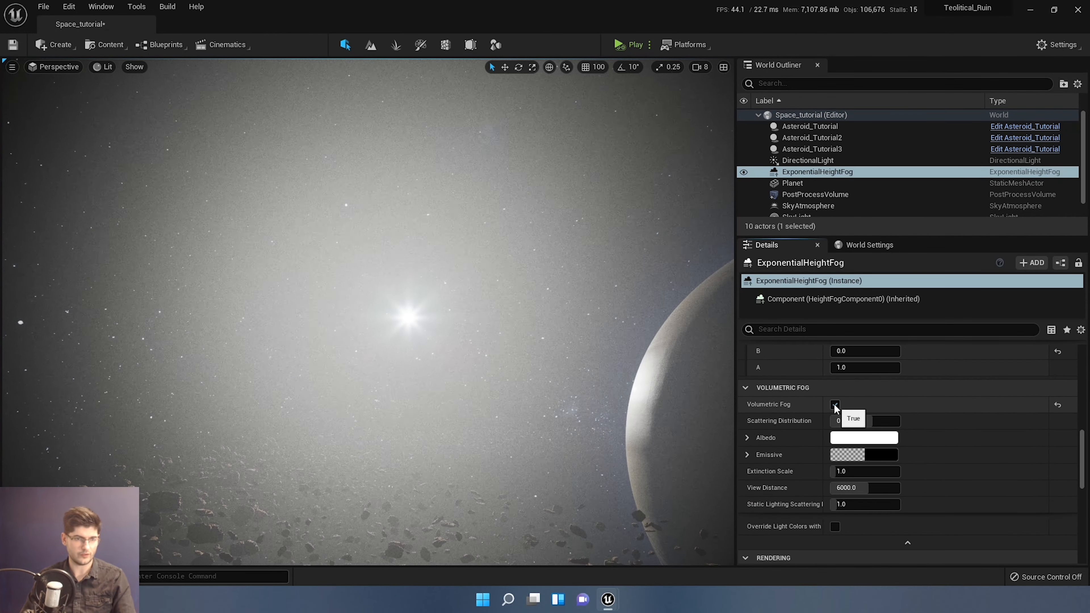
mouse_move(374, 389)
right_mouse_down()
mouse_move(361, 386)
mouse_move(362, 400)
right_mouse_up()
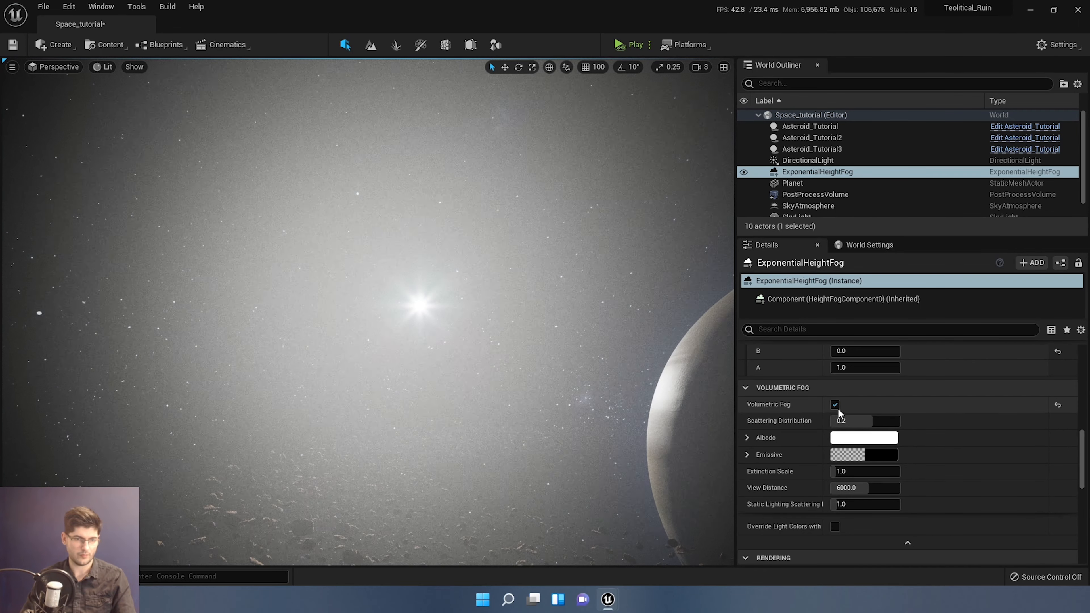
scroll(841, 420, "down", 2)
scroll(845, 451, "up", 6)
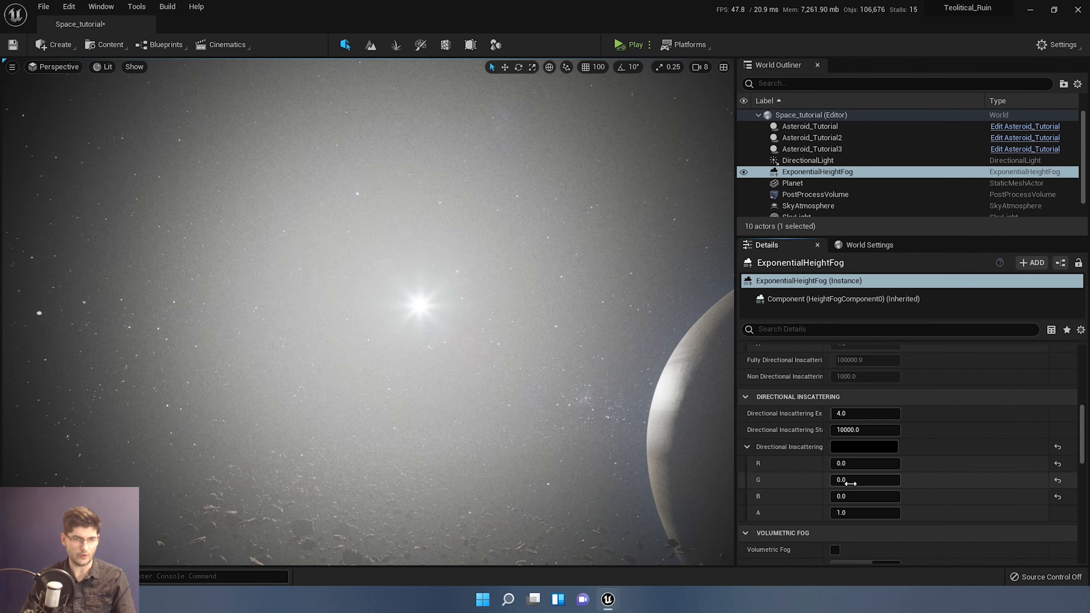
- Set the fog's Directional Inscattering Exponent to 64
left_click_drag(854, 450, 901, 450)
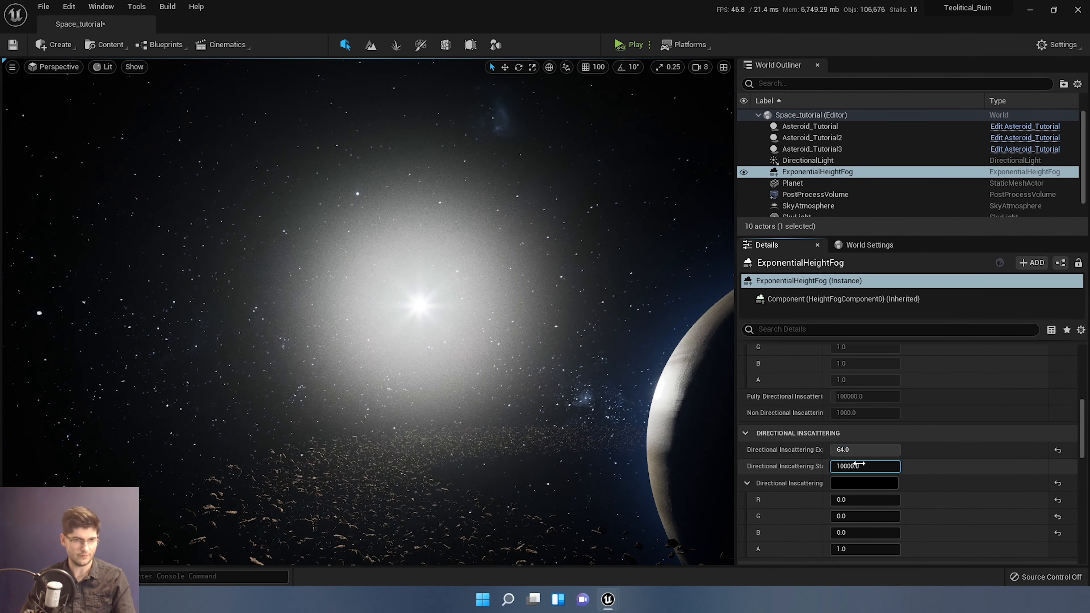
key("q")
right_click_drag(510, 295, 534, 324)
key("d")
key("a")
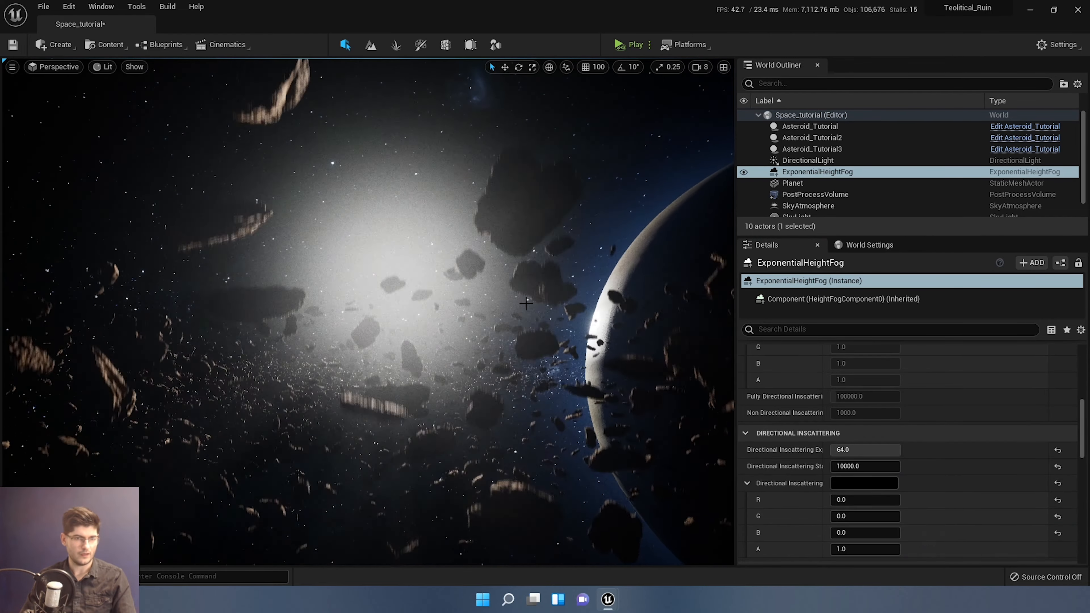
- Examine the fog's glow around the sun, ring and planet from several viewpoints and review the fog component settings
scroll(835, 434, "up", 7)
right_click_drag(601, 352, 579, 349)
key("e")
right_click_drag(492, 294, 494, 293)
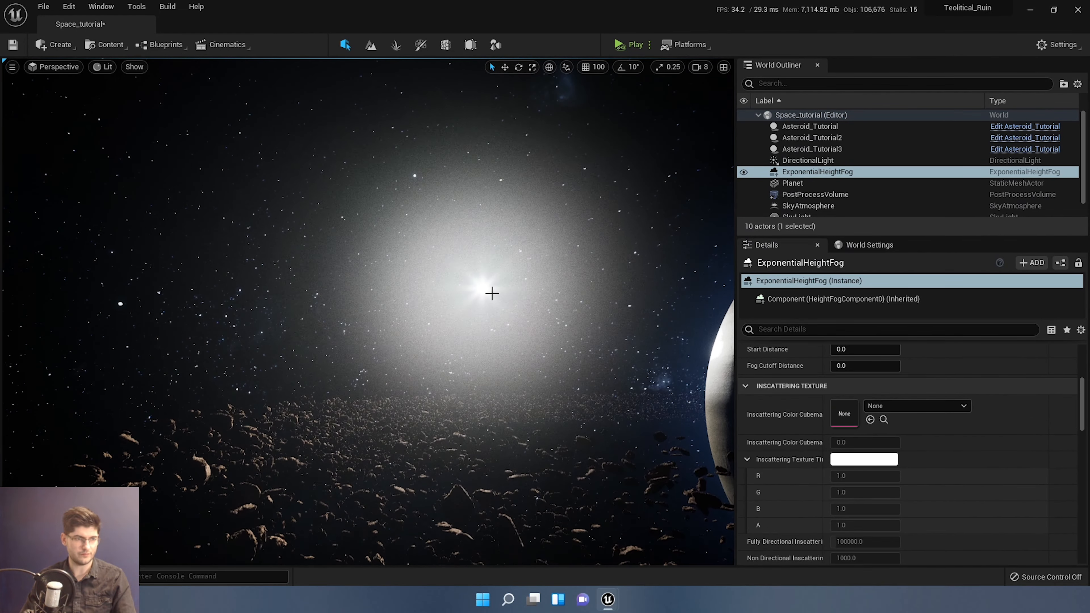
key("q")
right_click_drag(335, 395, 431, 381)
key("e")
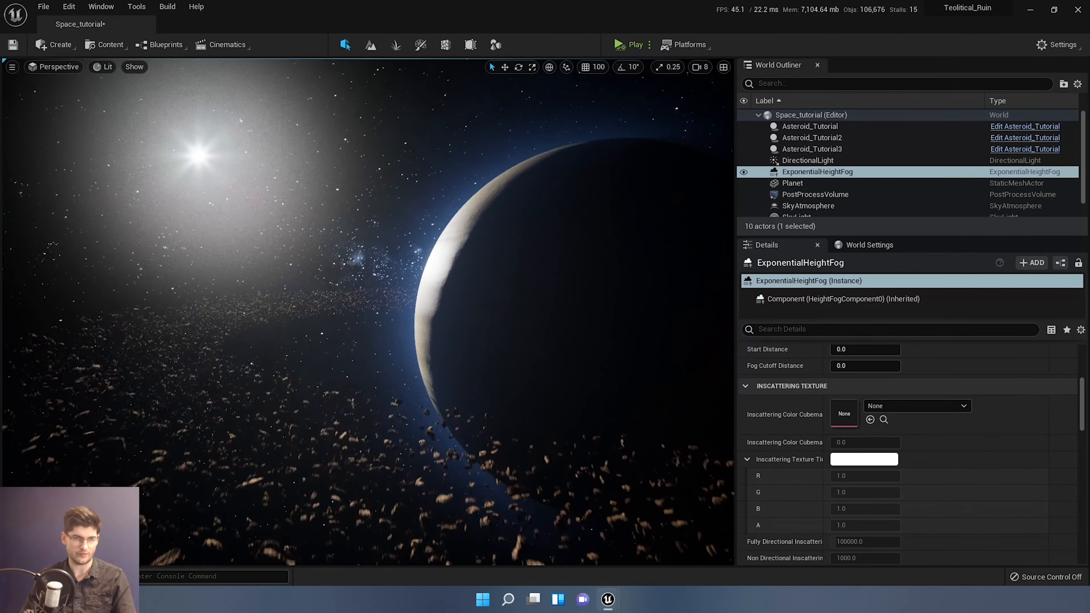
scroll(795, 424, "up", 3)
scroll(795, 424, "up", 5)
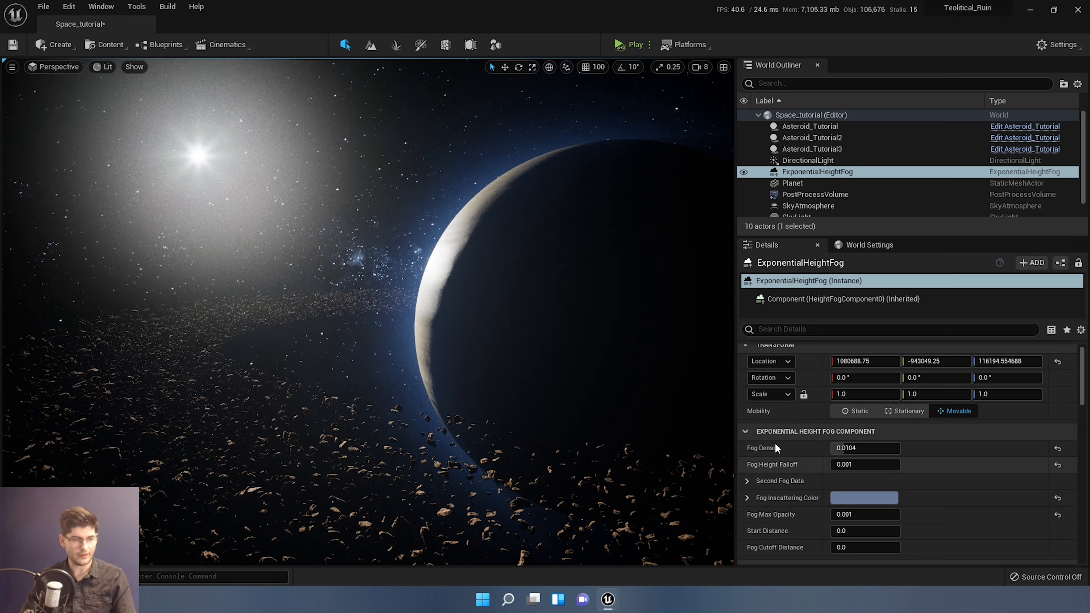
right_click_drag(386, 305, 327, 301)
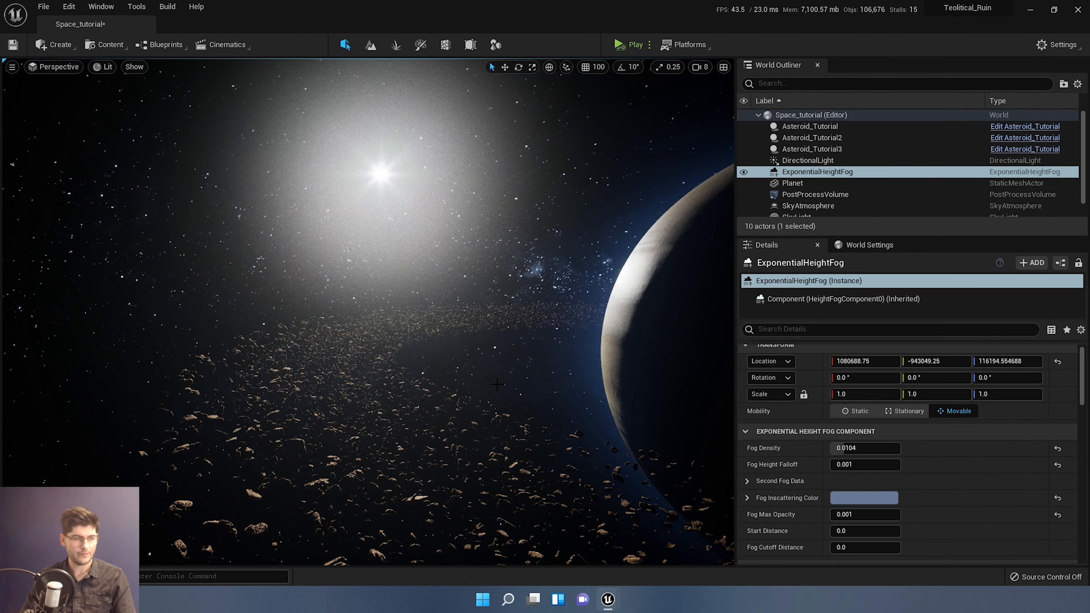
- Select the DirectionalLight and bring its light settings into view
double_click(807, 160)
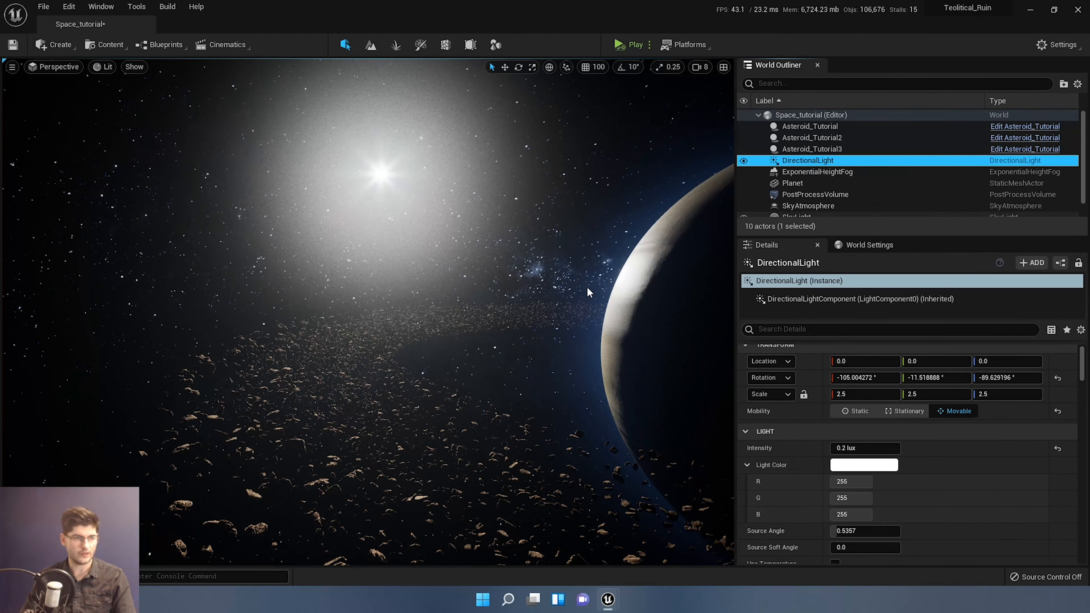
right_click_drag(370, 311, 418, 240)
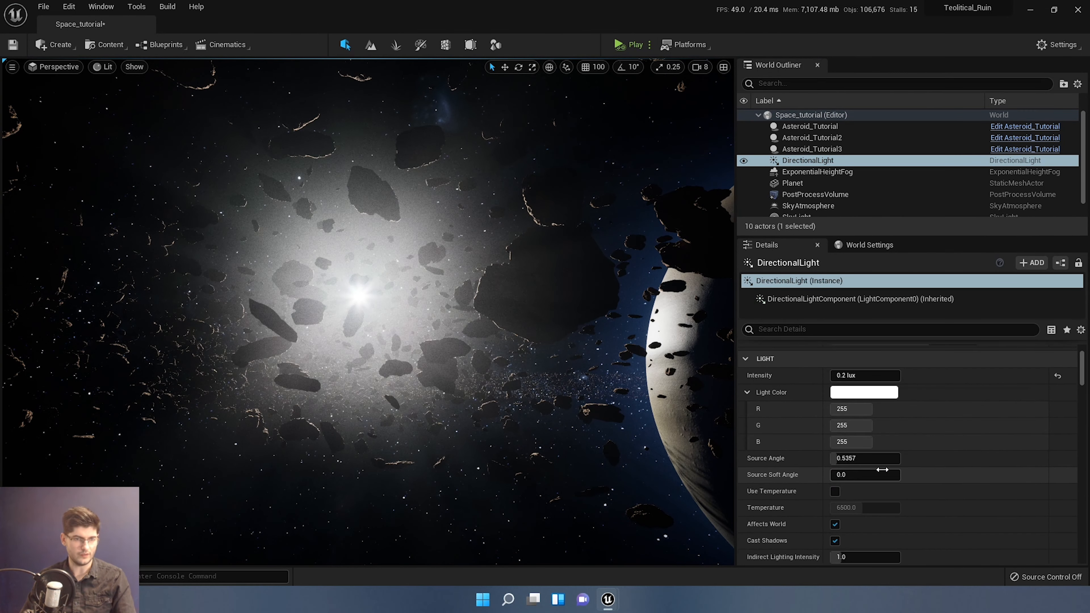
scroll(864, 415, "down", 2)
- Try a Source Angle of 5 on the directional light, and undo the change
left_click(858, 404)
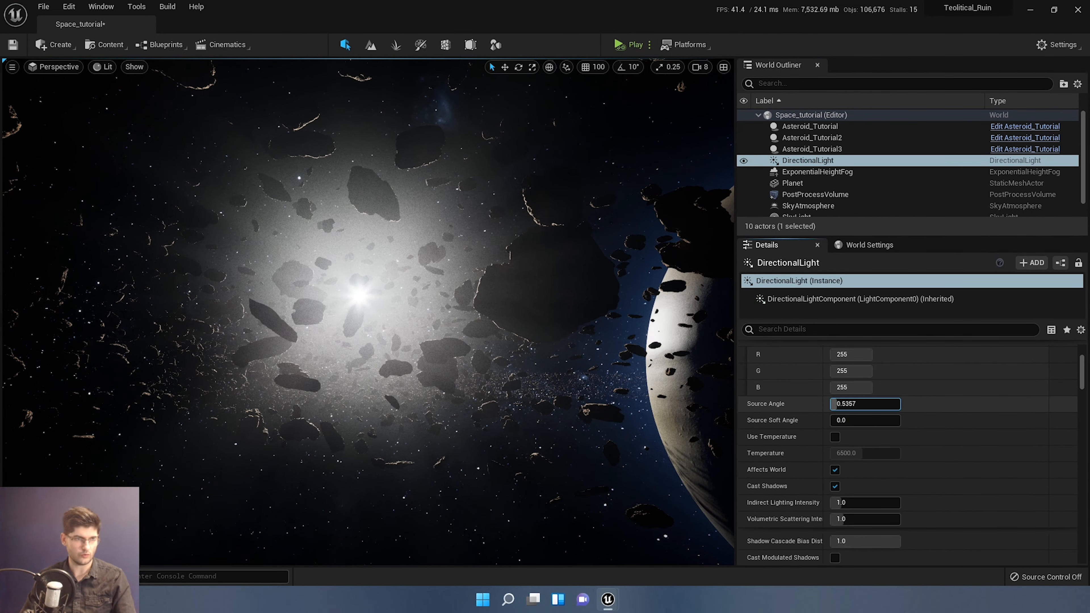
type("5")
key("Return")
left_click_drag(883, 404, 900, 404)
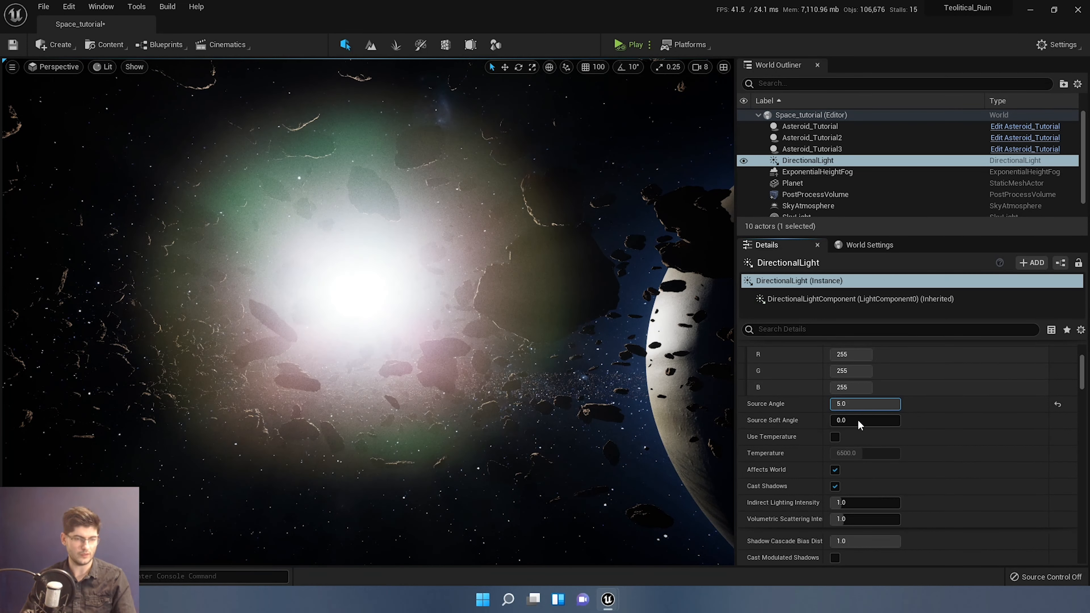
key("ctrl+z")
- Set the directional light's Occlusion Mask Darkness to 0 in its light shaft settings
scroll(885, 429, "down", 12)
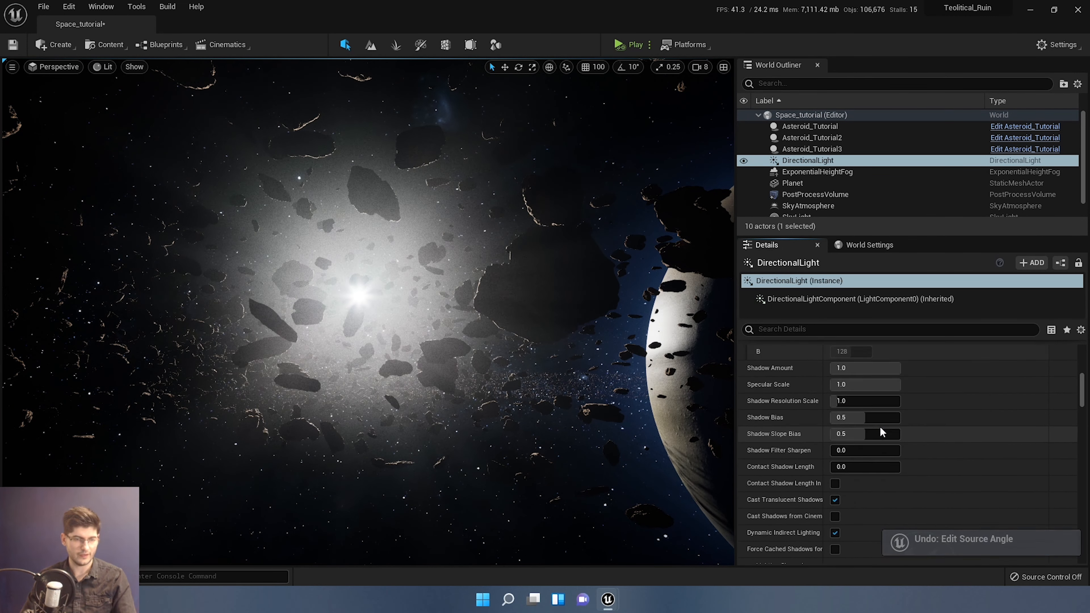
scroll(883, 432, "down", 10)
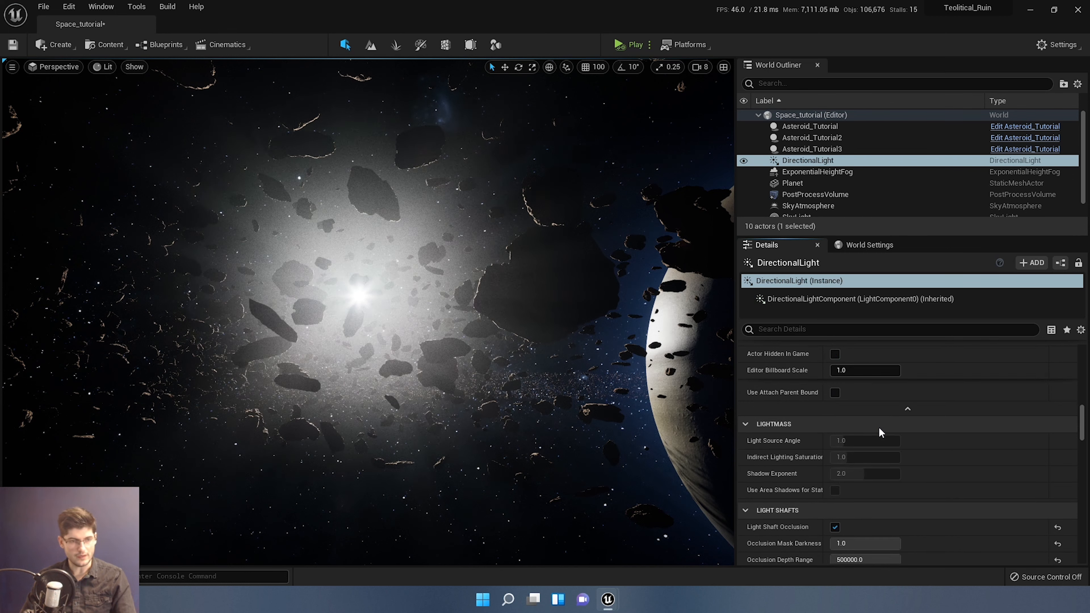
scroll(879, 429, "up", 3)
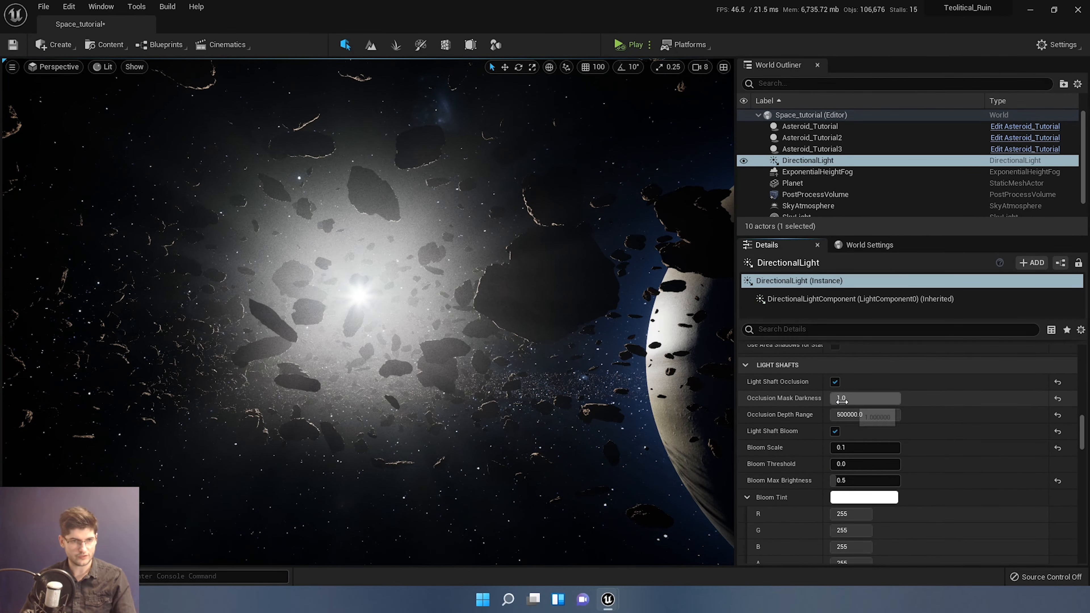
left_click_drag(899, 399, 834, 399)
key("a")
right_click_drag(636, 367, 638, 364)
key("d")
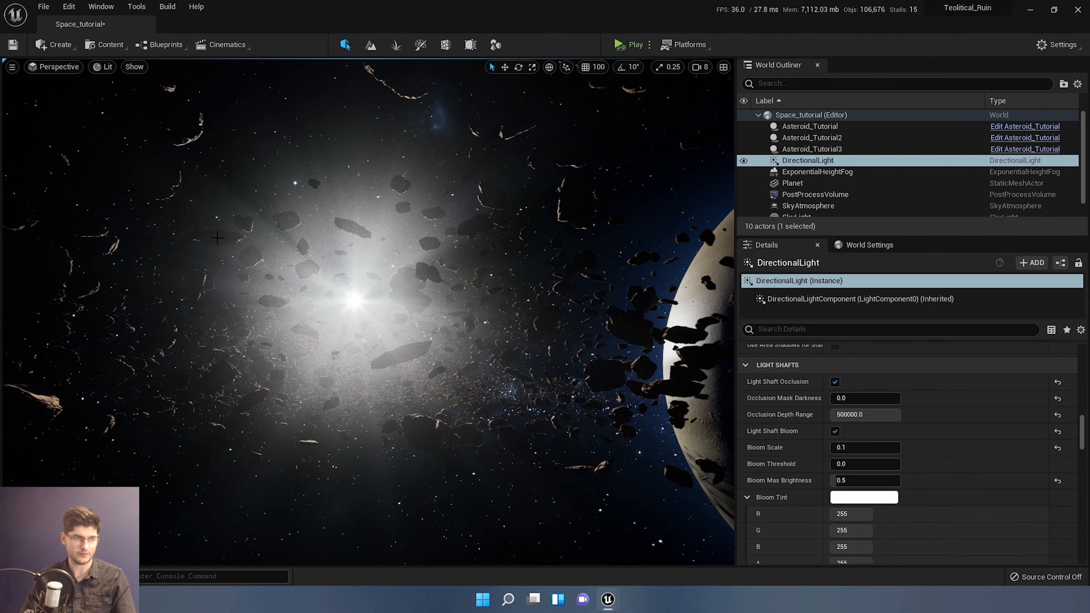
left_click(876, 398)
key("Tab")
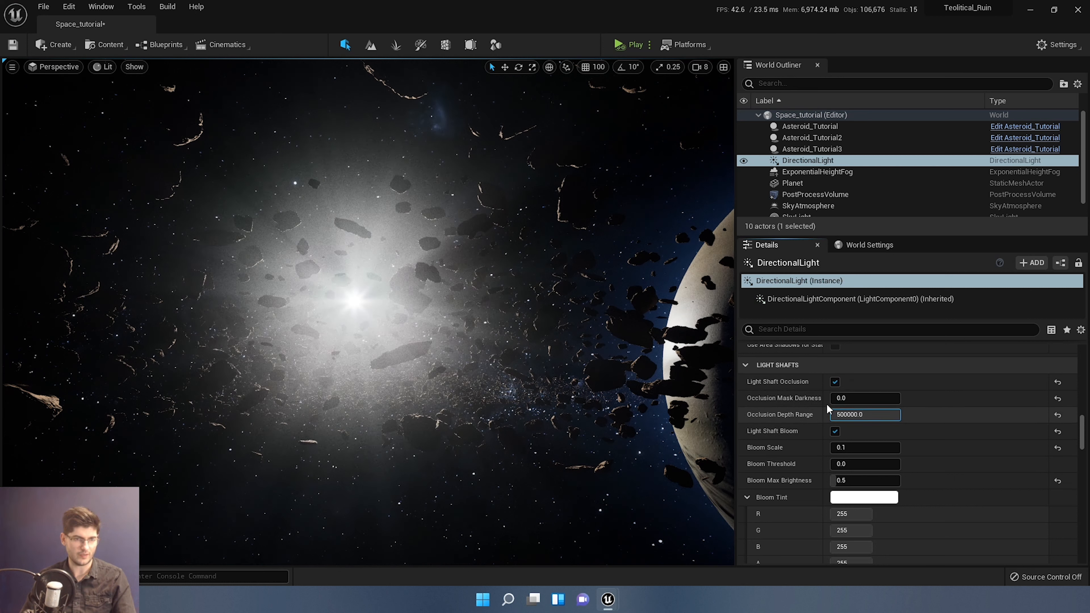
- Toggle the directional light's Light Shaft Bloom off and on to compare its effect, leaving it enabled
left_click(835, 432)
left_click(835, 432)
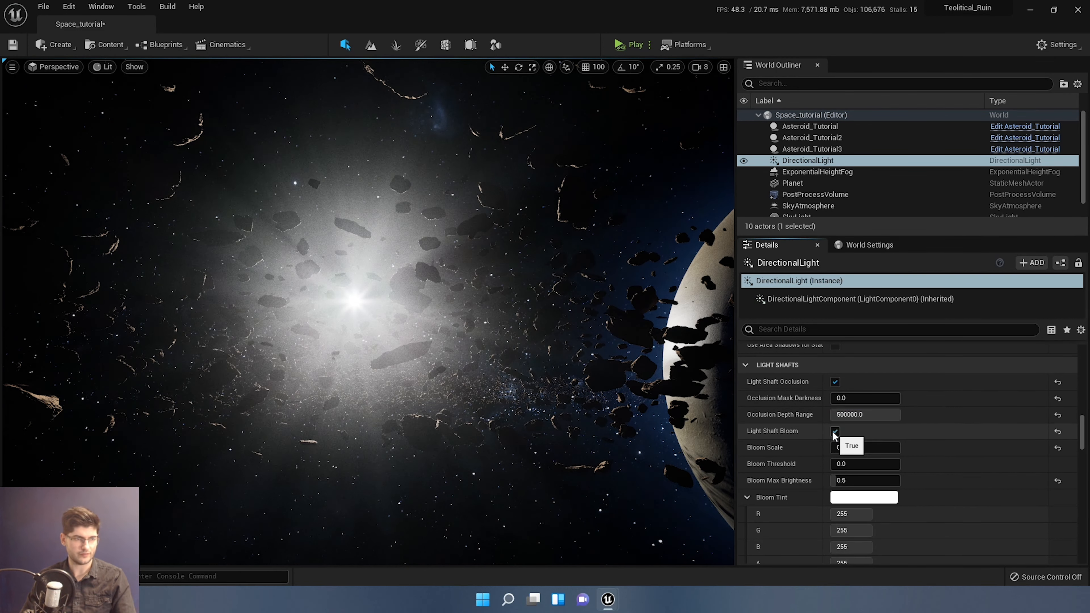
left_click(835, 431)
left_click(834, 431)
left_click(836, 432)
left_click(835, 432)
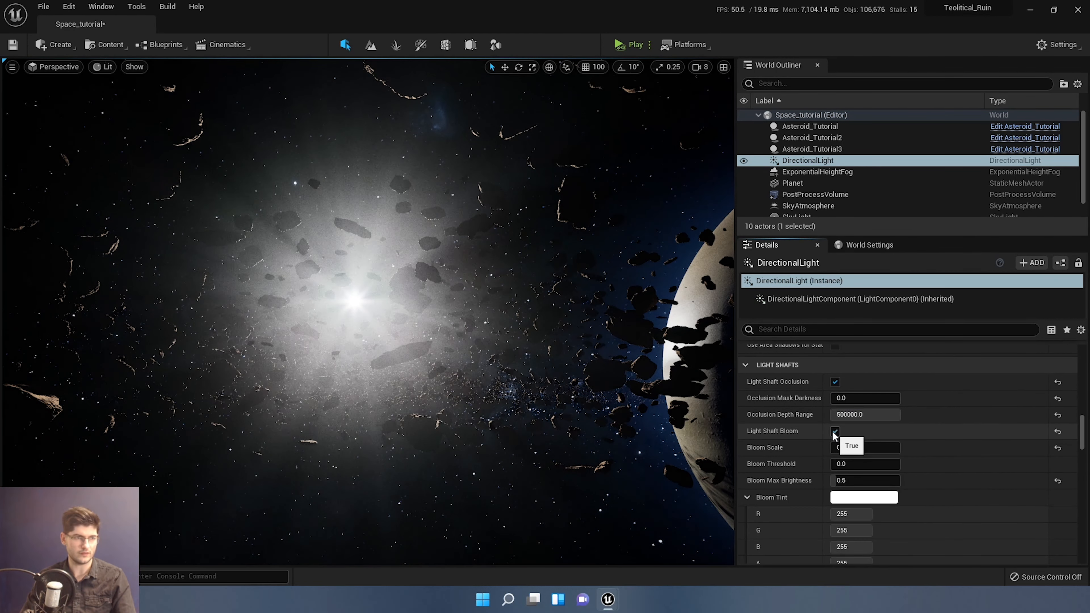
left_click(835, 432)
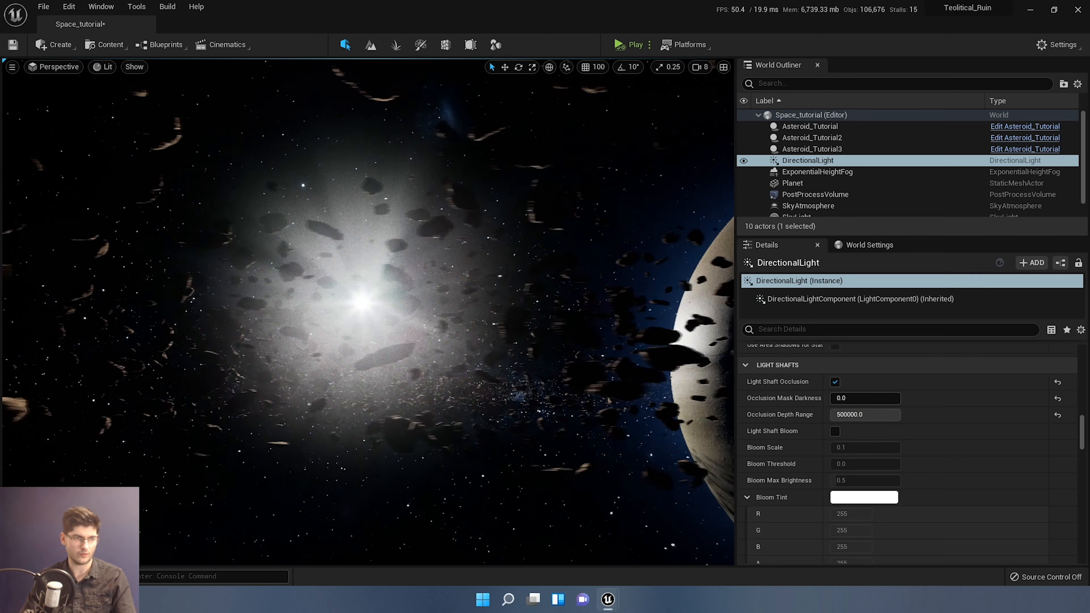
left_click(836, 431)
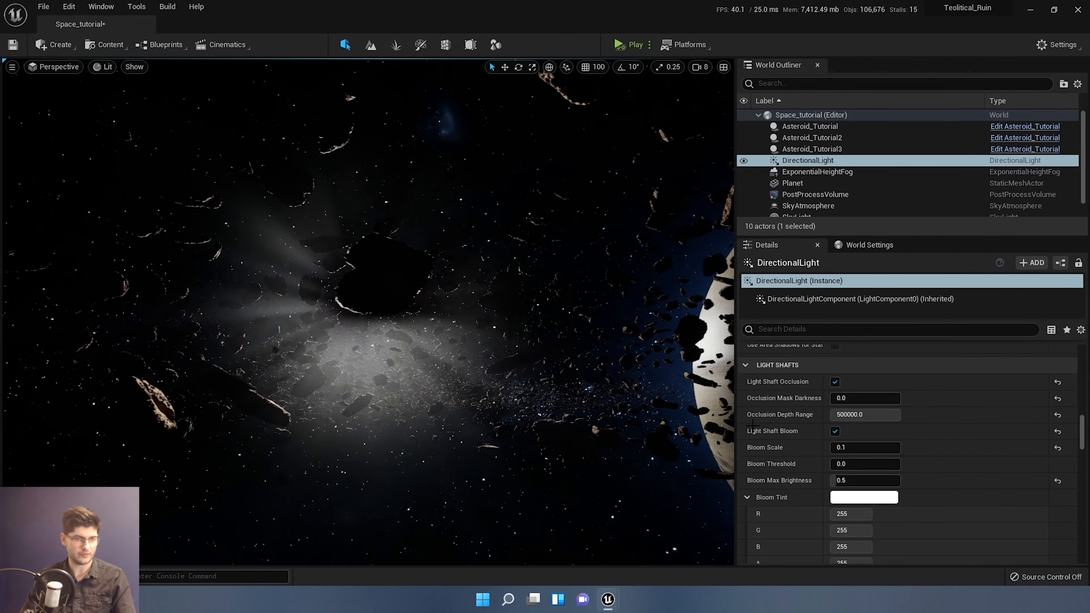
- Try a different Bloom Scale and a Bloom Max Brightness of 100 on the directional light, undoing each change
left_click_drag(847, 447, 906, 447)
key("ctrl+z")
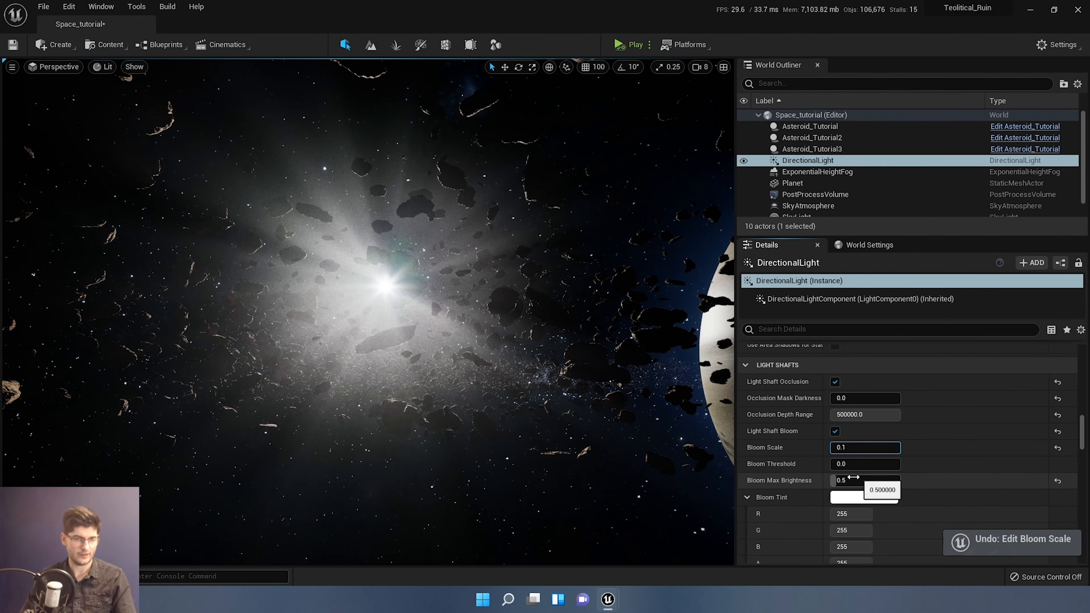
left_click_drag(858, 480, 900, 480)
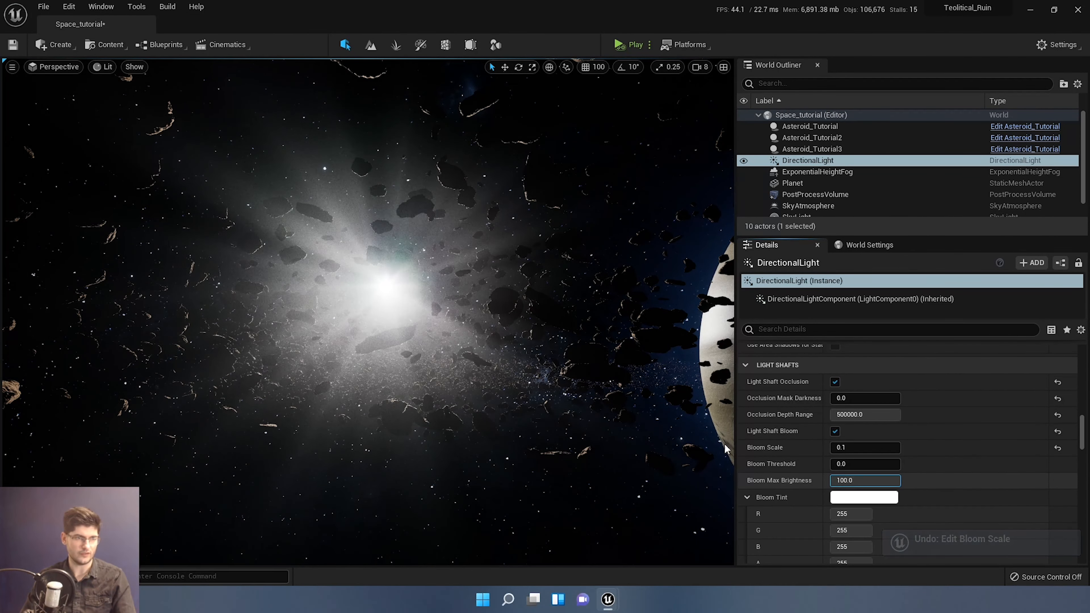
right_click_drag(386, 305, 395, 312)
key("ctrl+z")
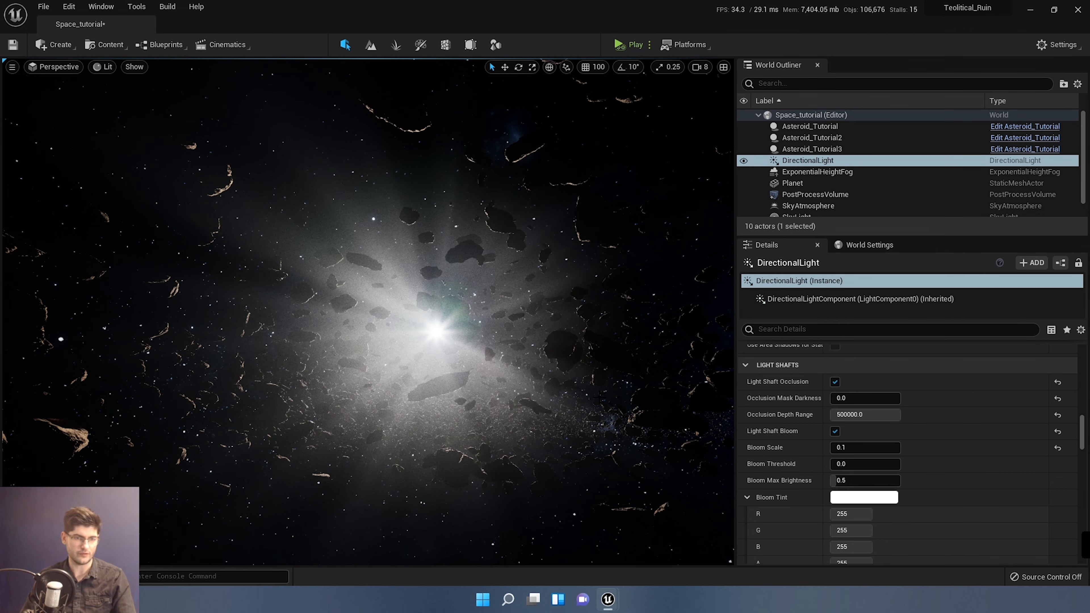
- Select the SkyAtmosphere and review its art direction and absorption settings against the view of the ring
scroll(785, 418, "down", 3)
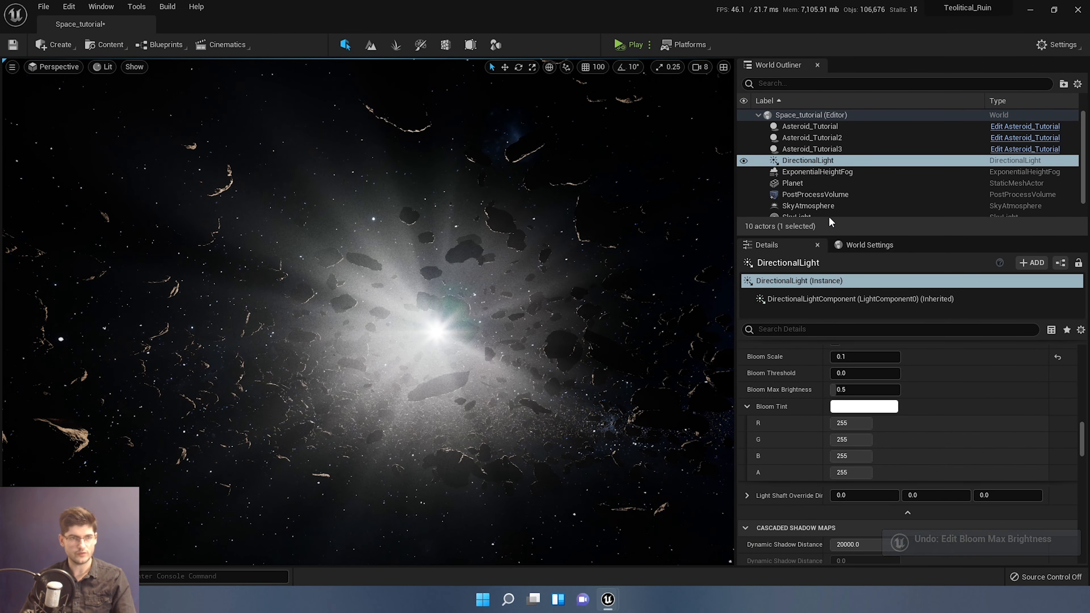
left_click(811, 207)
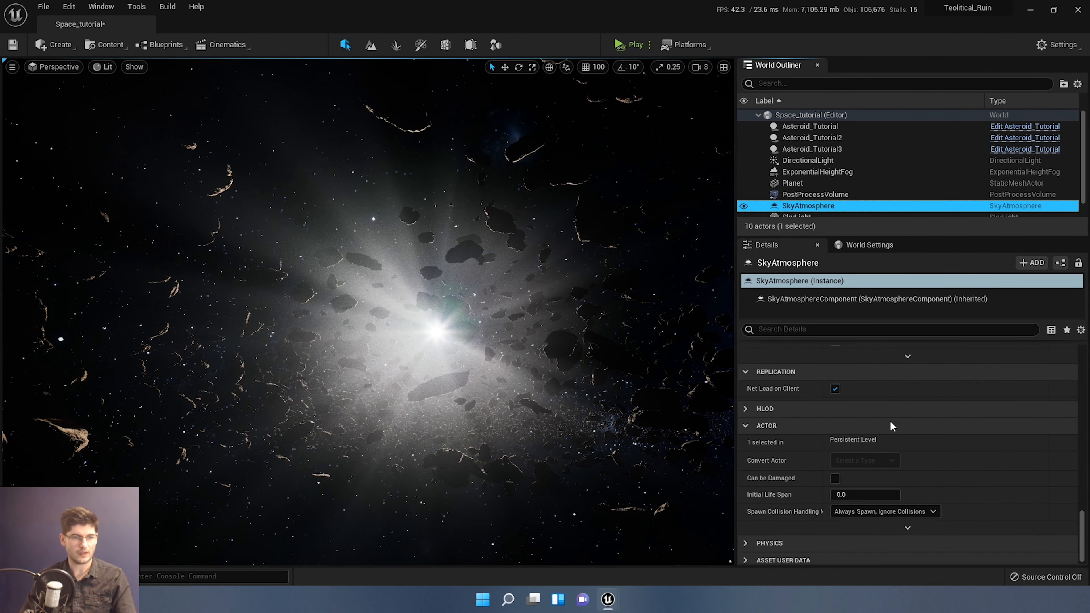
right_click_drag(601, 370, 625, 374)
scroll(859, 426, "up", 10)
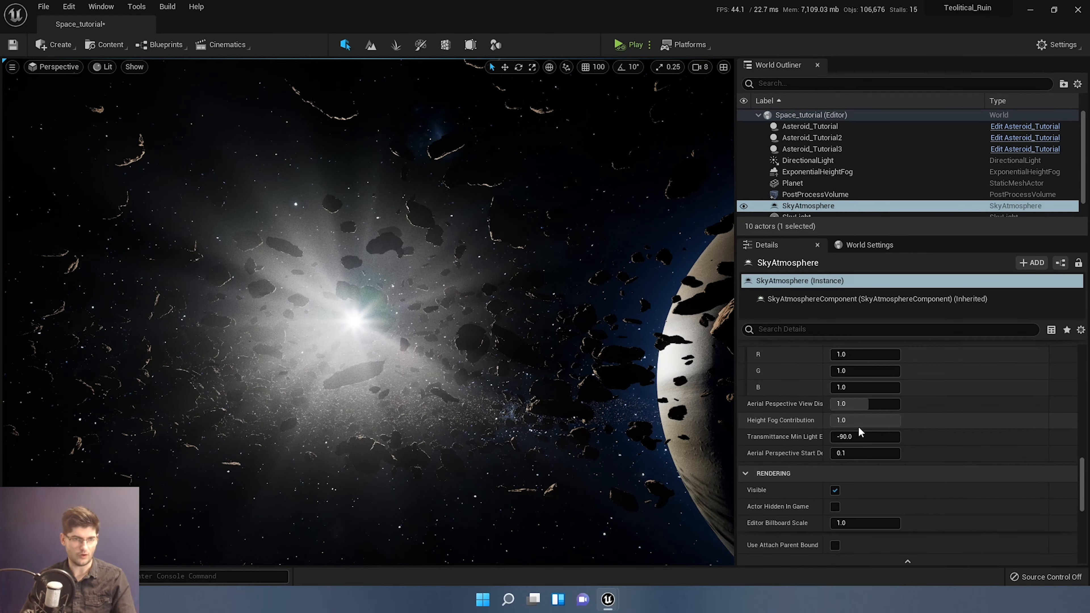
scroll(859, 429, "up", 8)
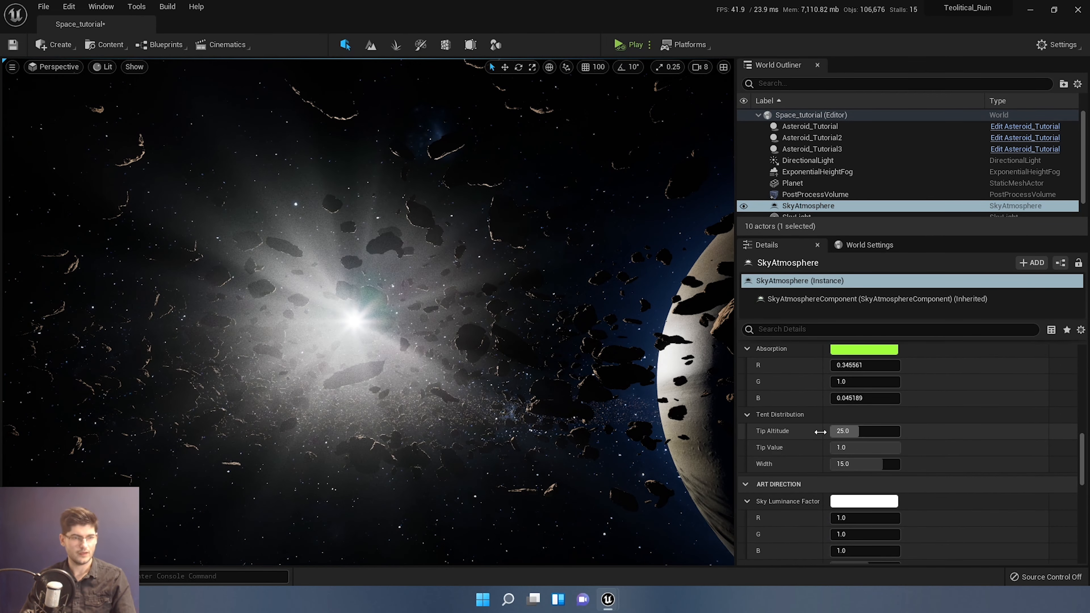
key("s")
right_click_drag(622, 373, 642, 377)
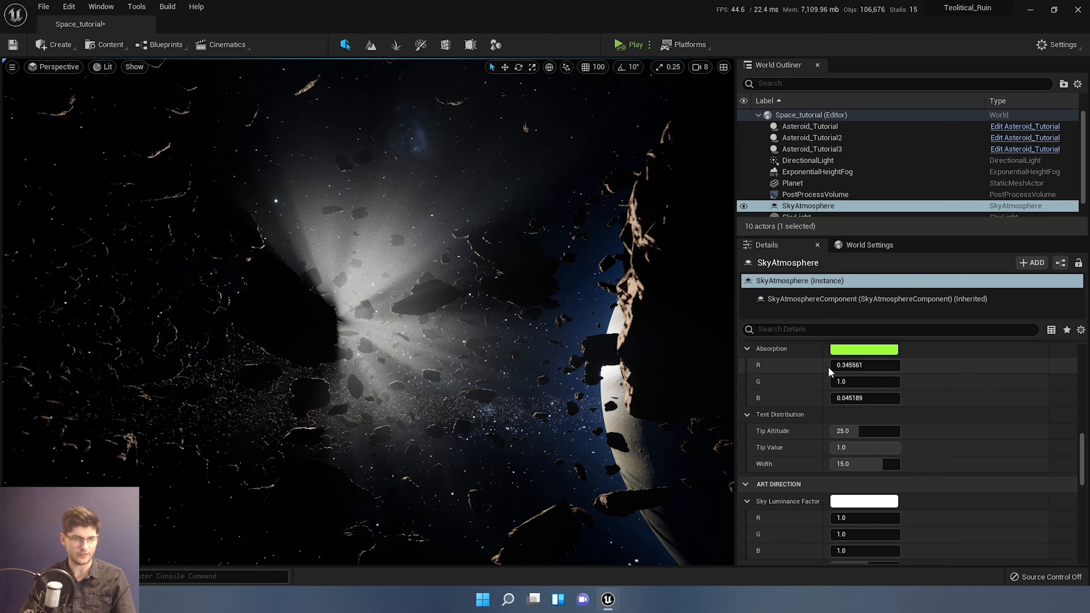
- Undo the last edit of the absorption color's red value and set the sky atmosphere's Absorption Scale to 0
key("ctrl+z")
scroll(862, 388, "up", 3)
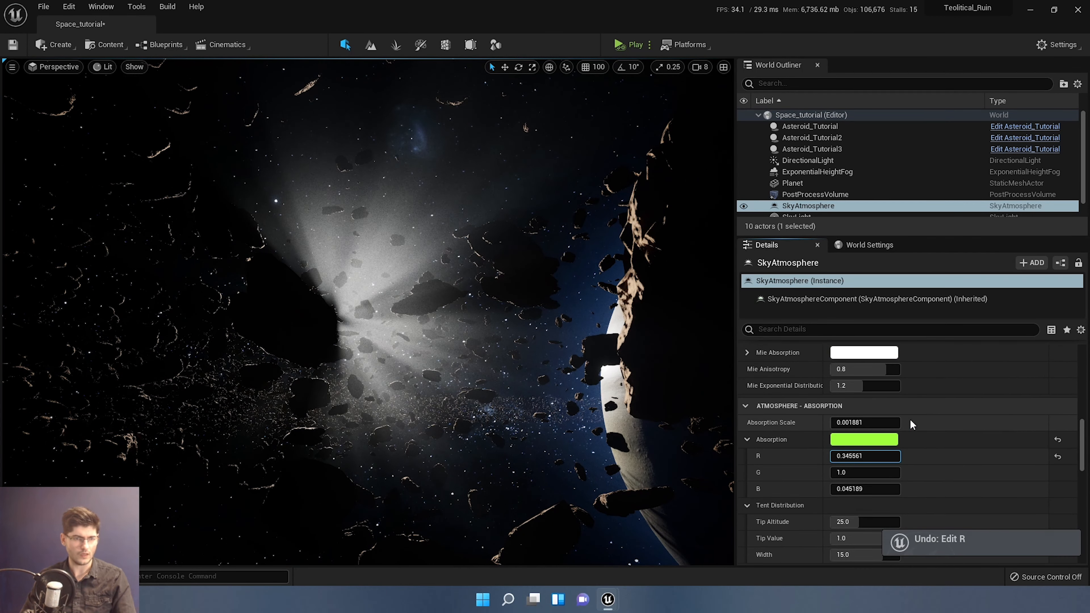
left_click_drag(857, 424, 900, 423)
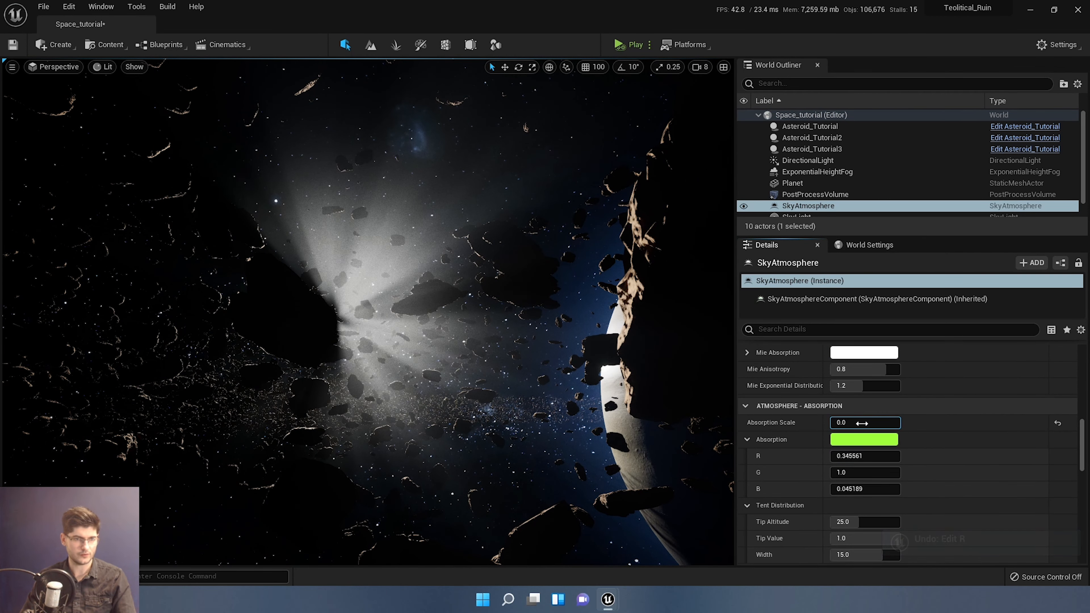
- Undo the Absorption Scale edit, then try a Mie Exponential Distribution of 0.01 on the sky atmosphere and undo it
scroll(876, 430, "up", 2)
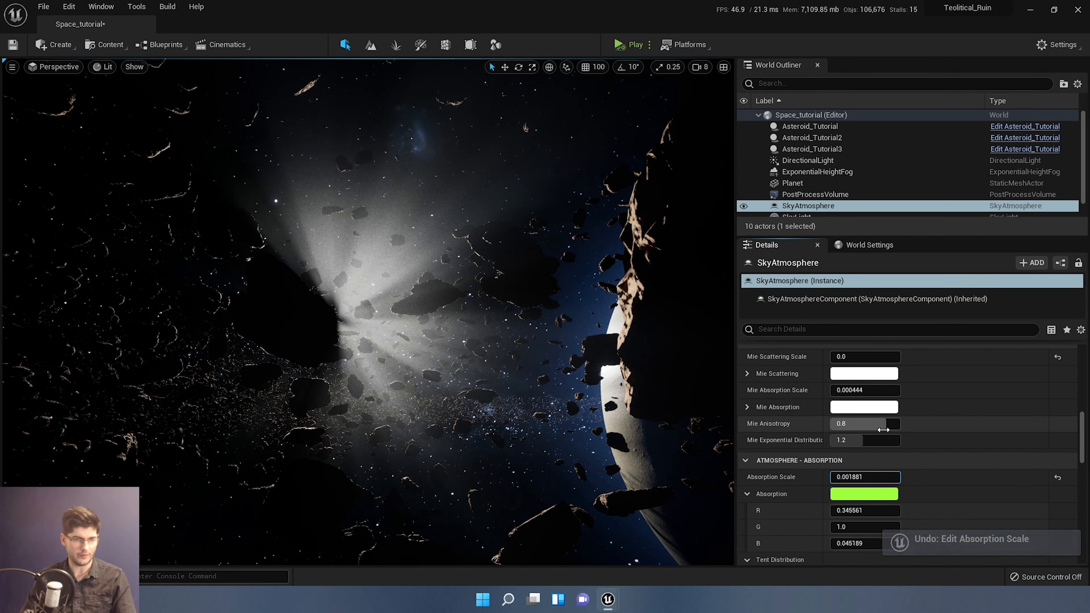
scroll(880, 440, "up", 1)
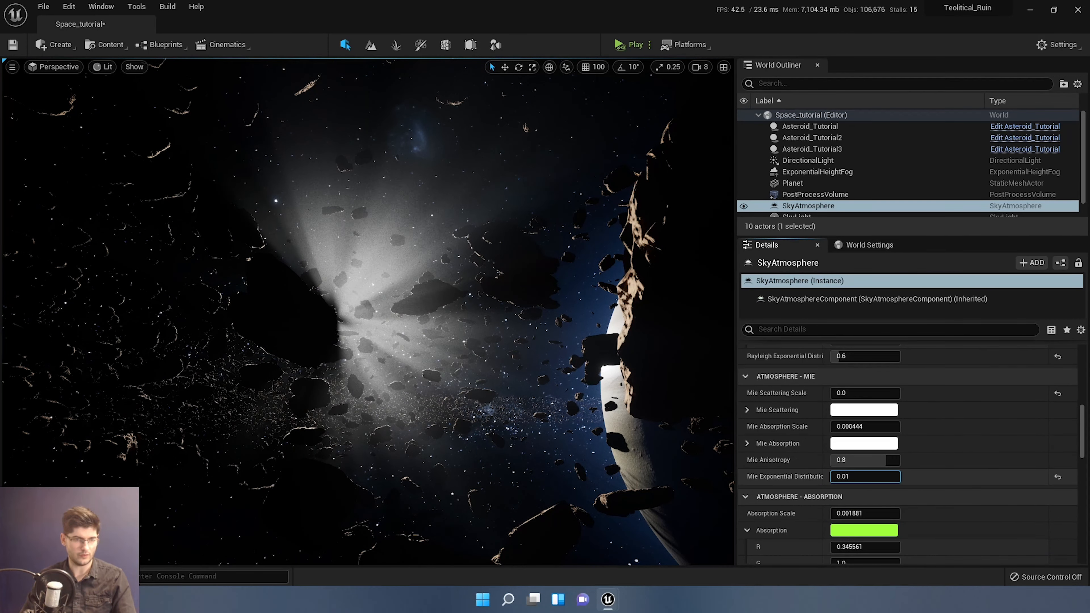
key("ctrl+z")
- Try Rayleigh Exponential Distribution values of about 3.06 and 0.01 on the sky atmosphere, undoing the last change
left_click_drag(852, 392, 897, 413)
key("ctrl+z")
scroll(863, 404, "up", 3)
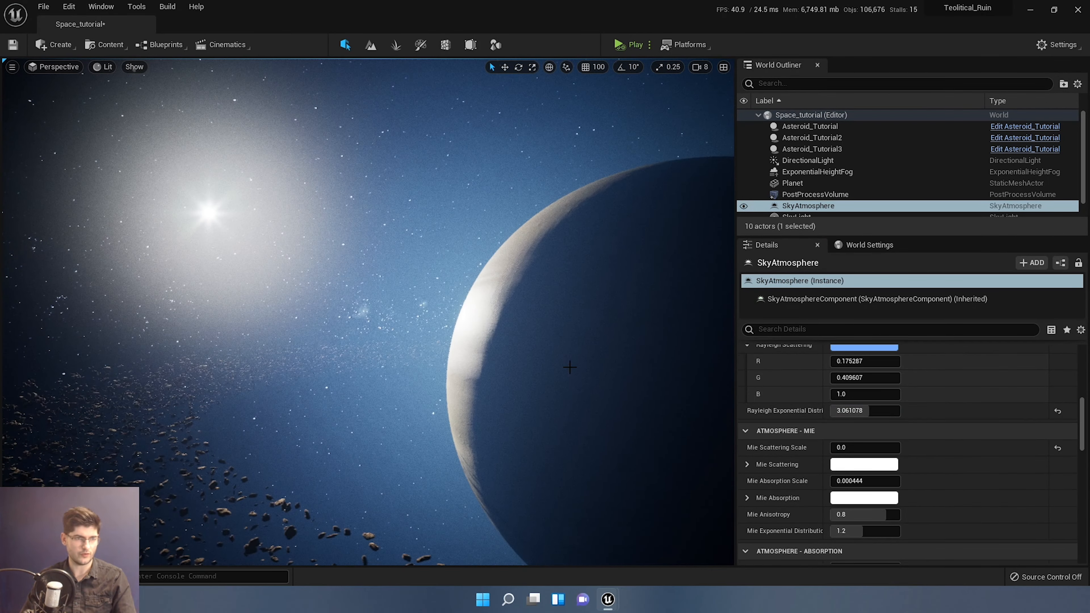
left_click(859, 410)
type("0.01")
key("Return")
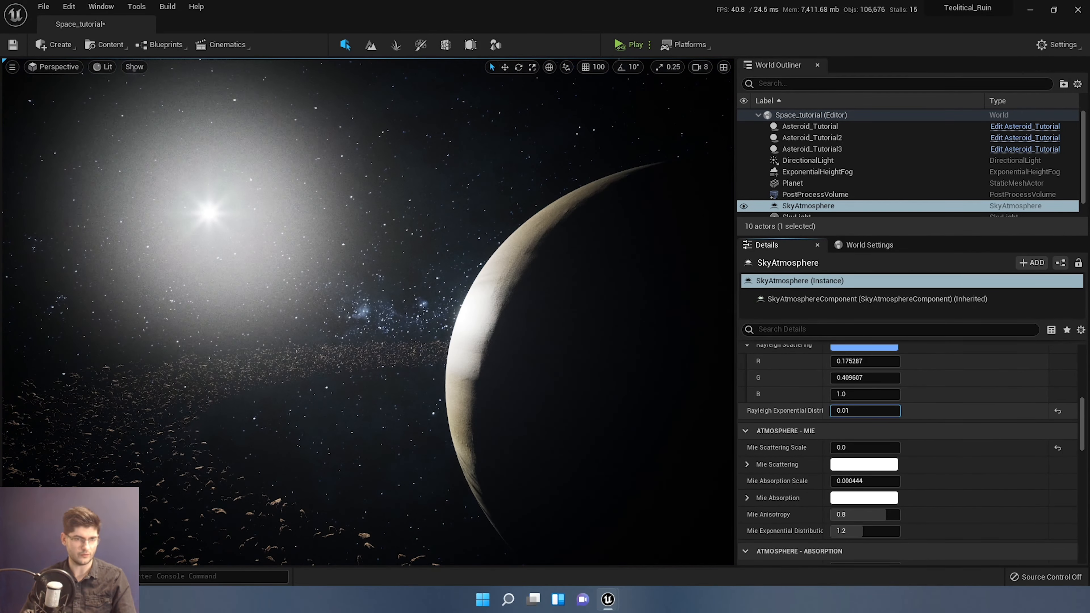
key("ctrl+z")
- Set the sky atmosphere's Aerial Perspective View Distance Scale to about 2.73 and inspect the glow around the planet's edge
scroll(901, 472, "down", 3)
scroll(908, 451, "down", 2)
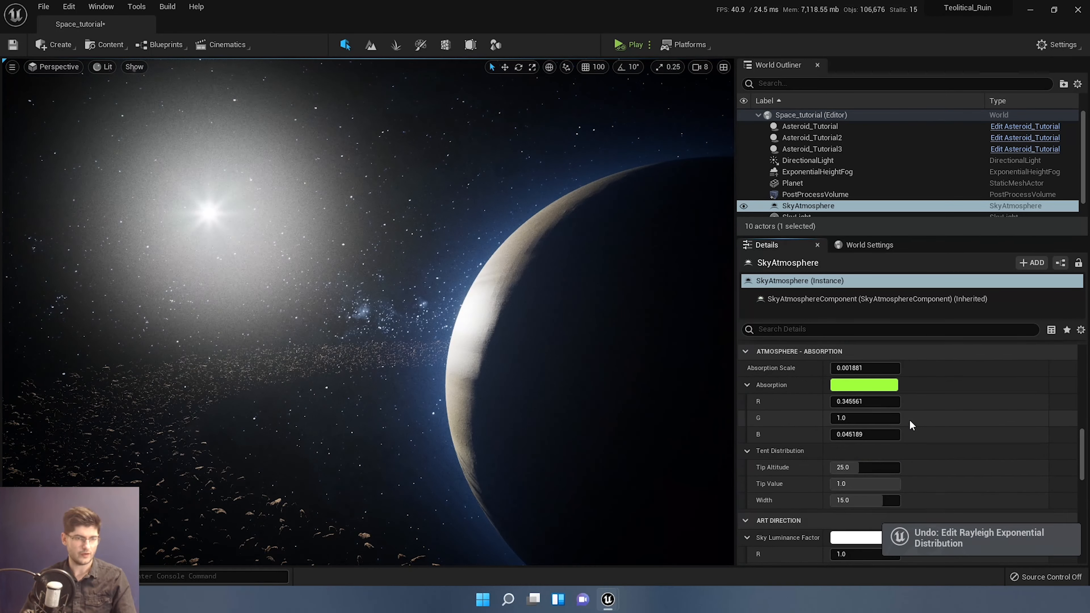
scroll(902, 430, "down", 5)
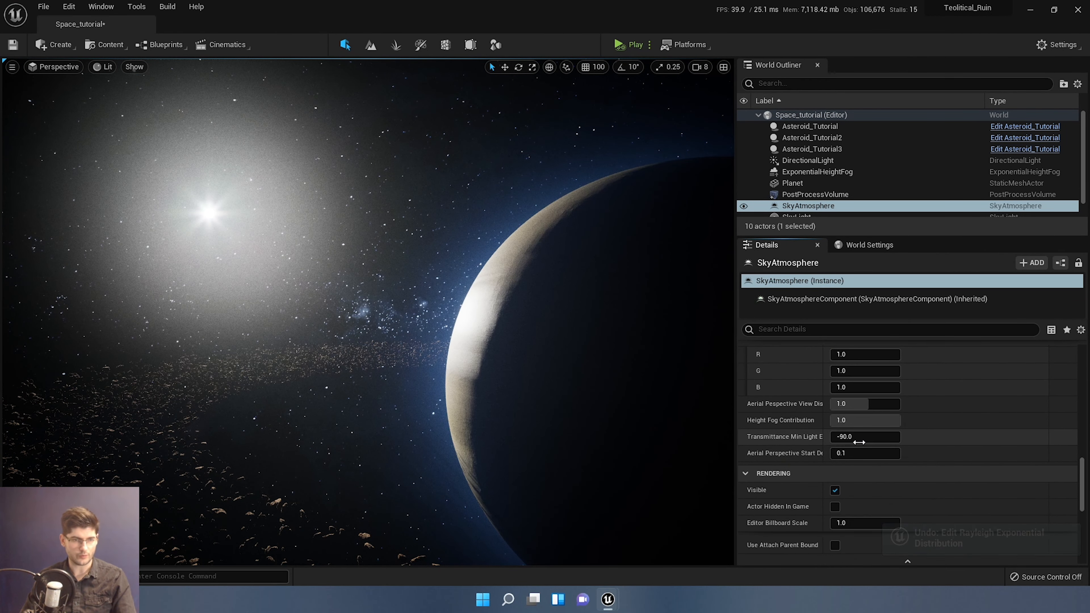
key("ctrl+z")
left_click_drag(860, 405, 900, 404)
right_click_drag(610, 279, 625, 332)
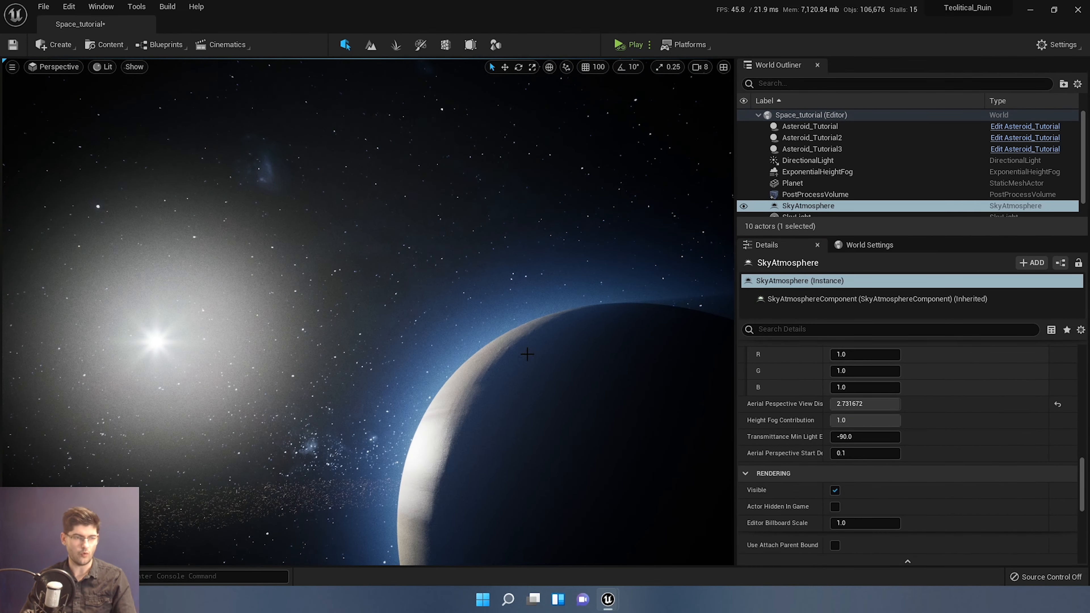
key("w")
right_click_drag(528, 355, 755, 235)
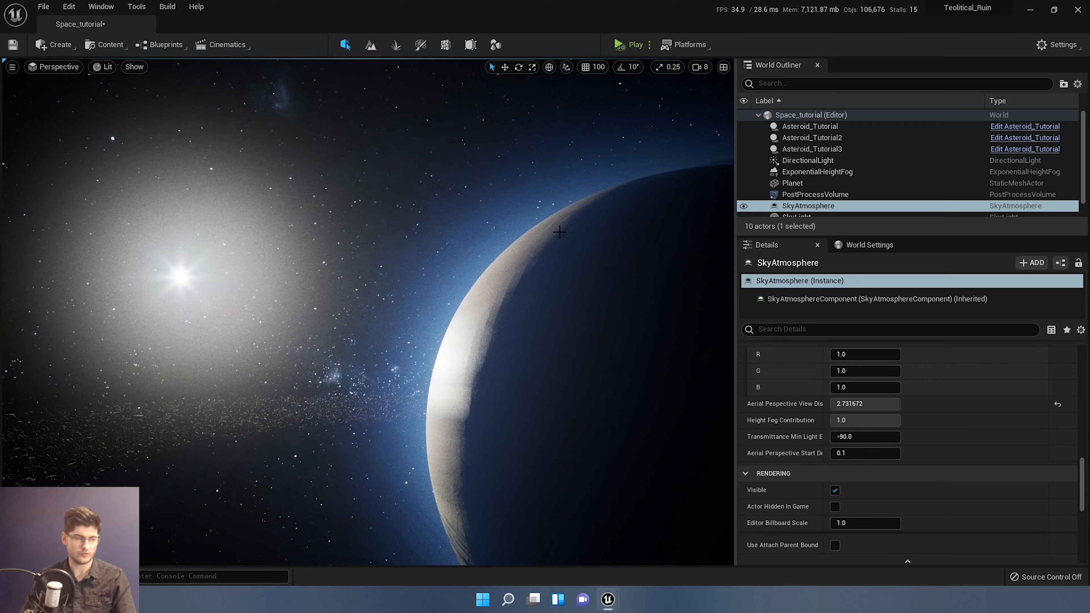
right_click_drag(560, 232, 308, 362)
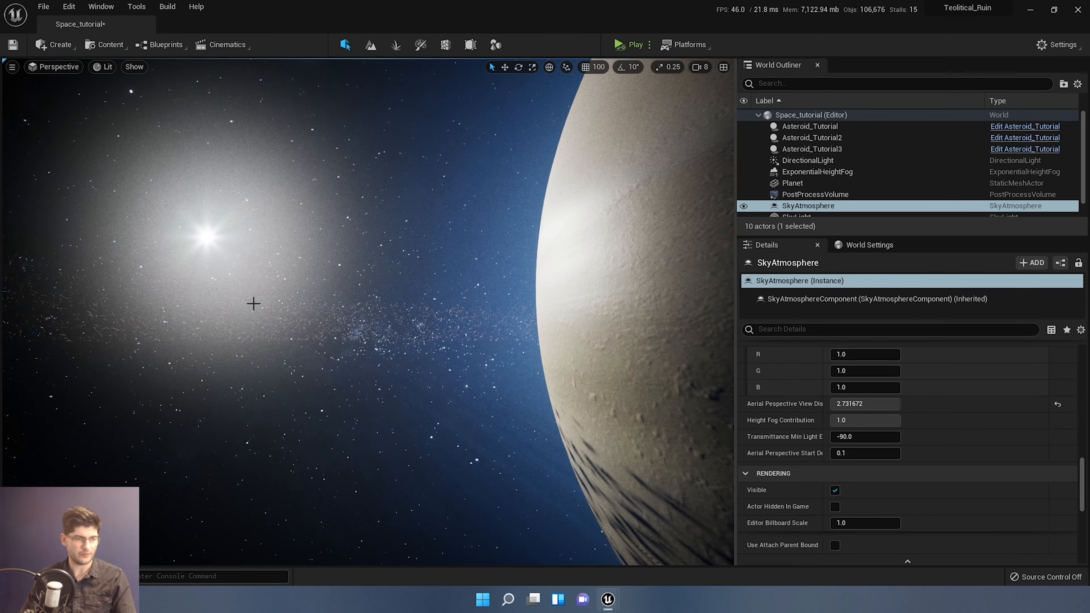
right_click_drag(484, 410, 657, 462)
key("d")
key("a")
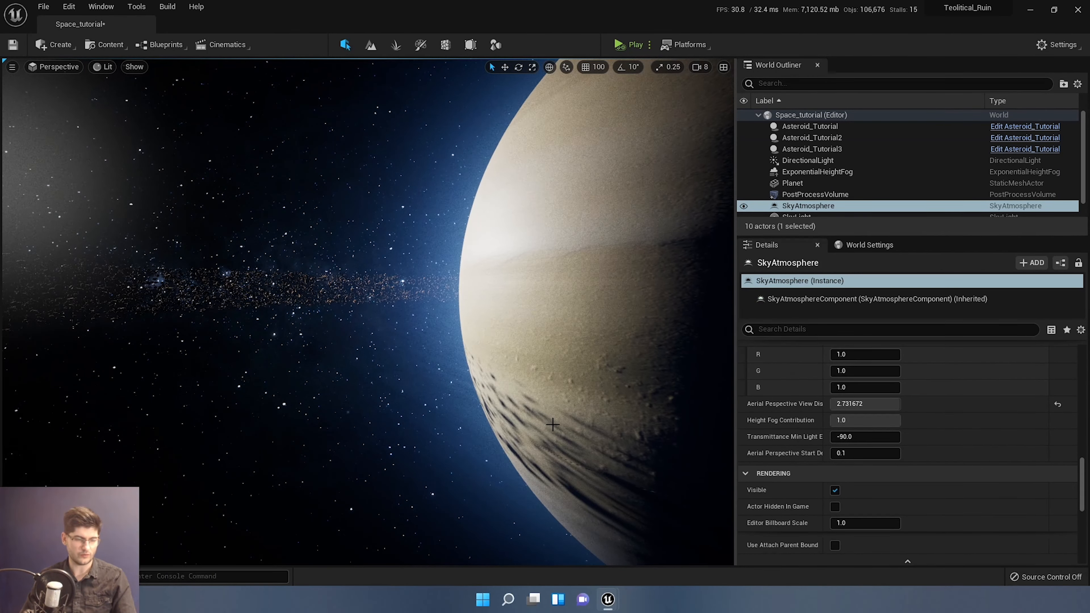
- Select the planet and the Star_System background in turn, and examine the asteroid ring from above and from inside
left_click(561, 247)
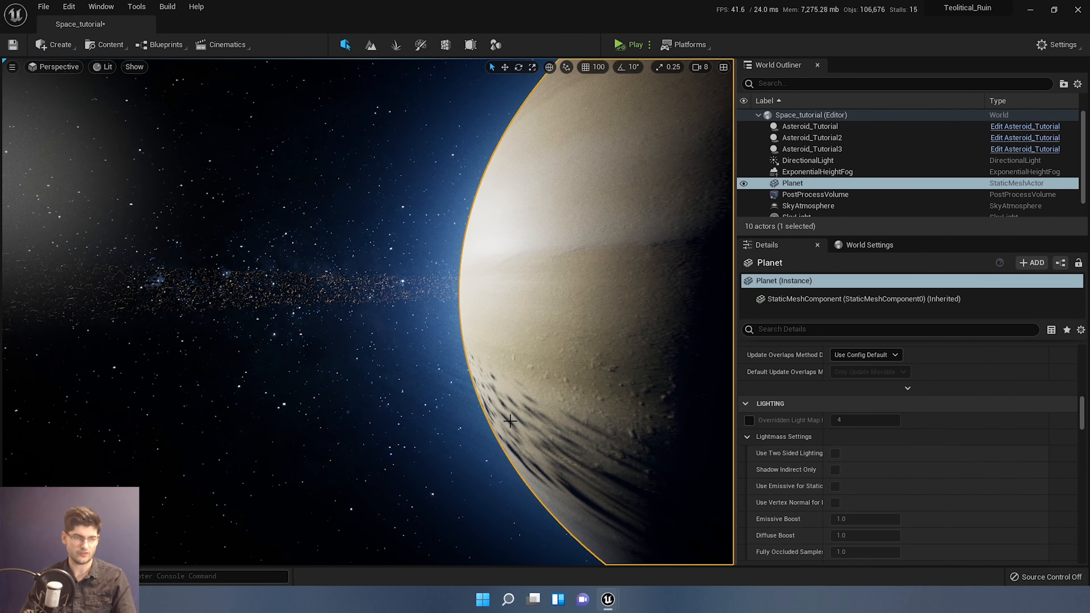
left_click(341, 314)
left_click(477, 334)
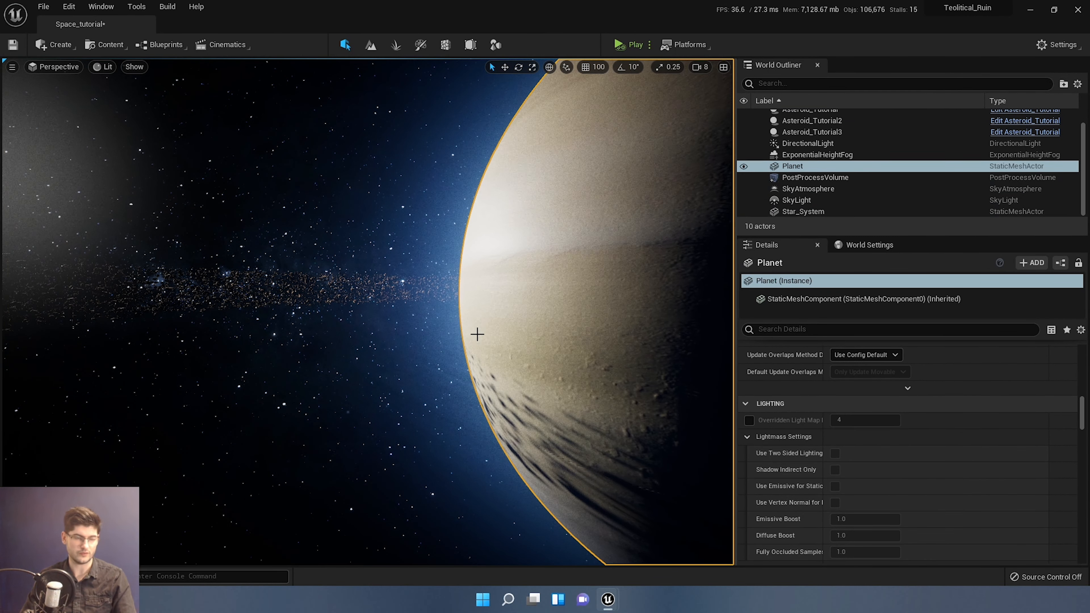
right_click_drag(502, 363, 483, 353)
left_click(406, 318)
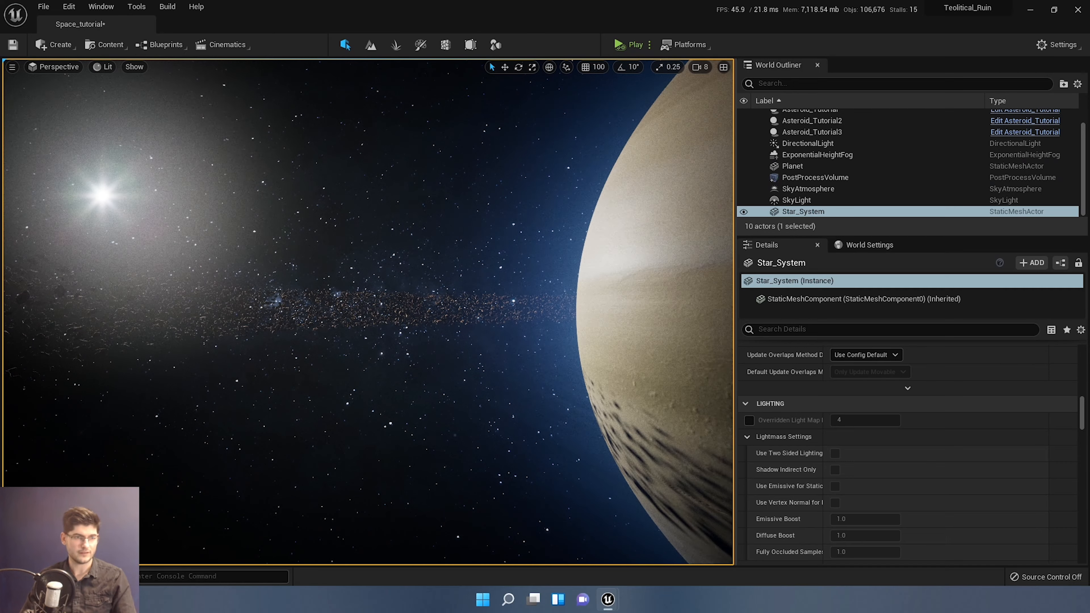
right_click_drag(473, 258, 428, 272)
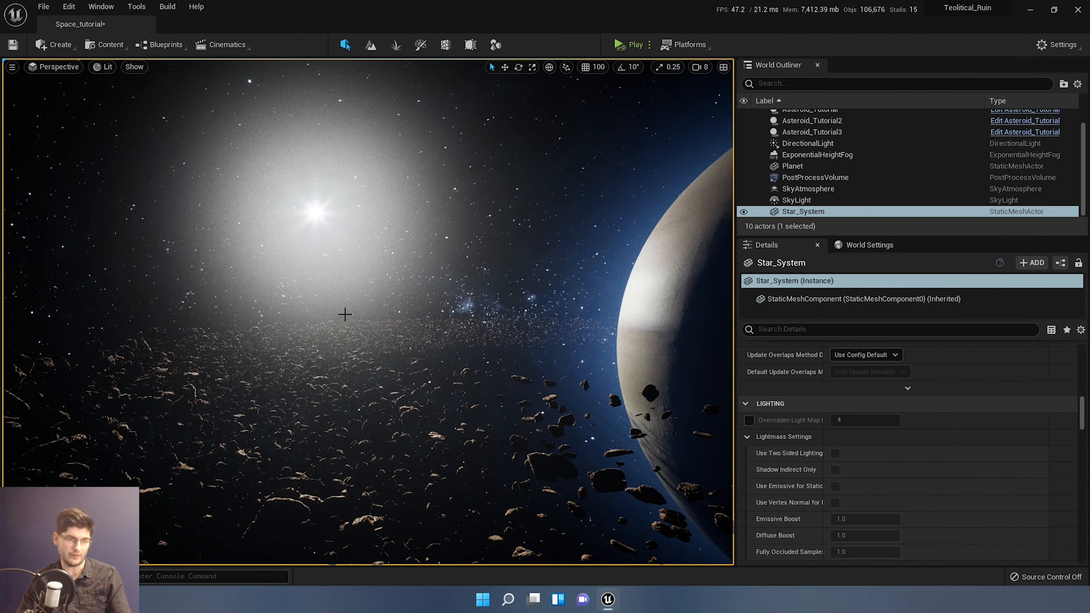
right_click_drag(348, 306, 391, 324)
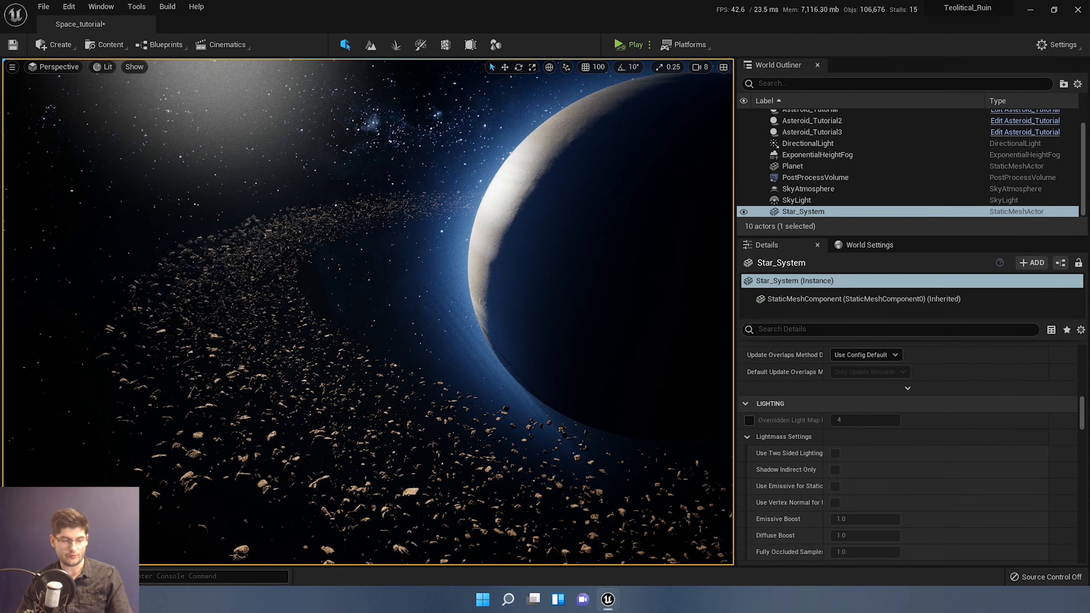
key("w")
right_click_drag(368, 312, 325, 268)
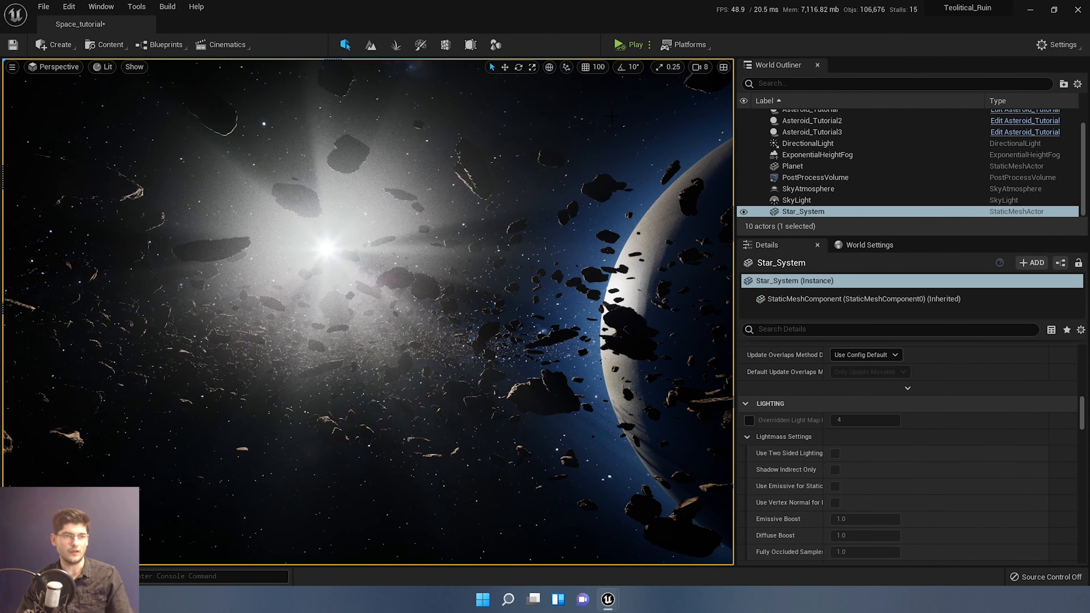
- Play the level and fly through the asteroid ring to examine the moving asteroids and light shafts against the sun
left_click(631, 44)
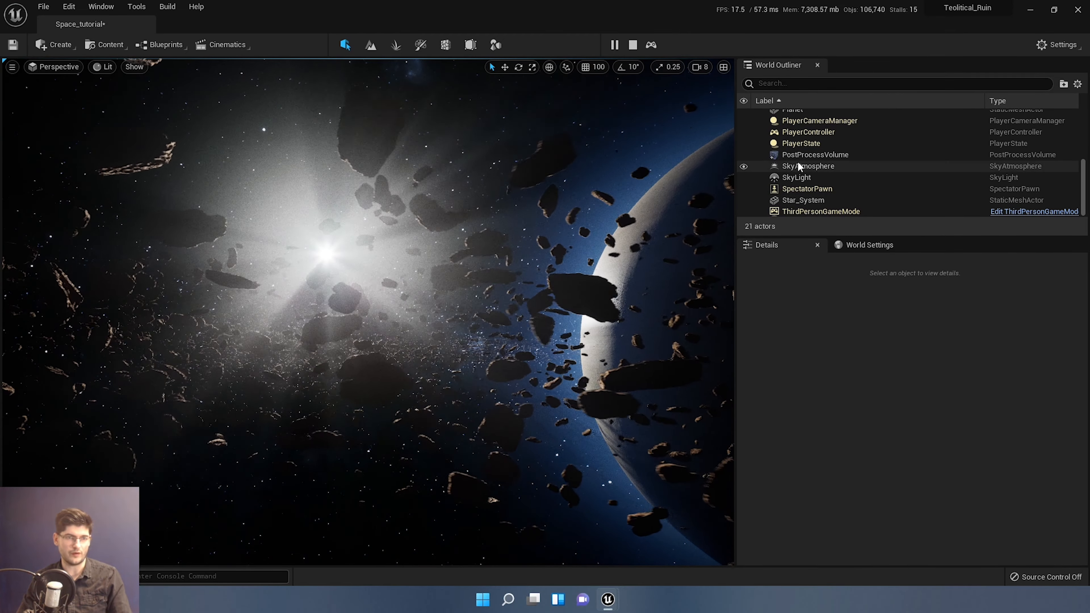
scroll(797, 161, "up", 3)
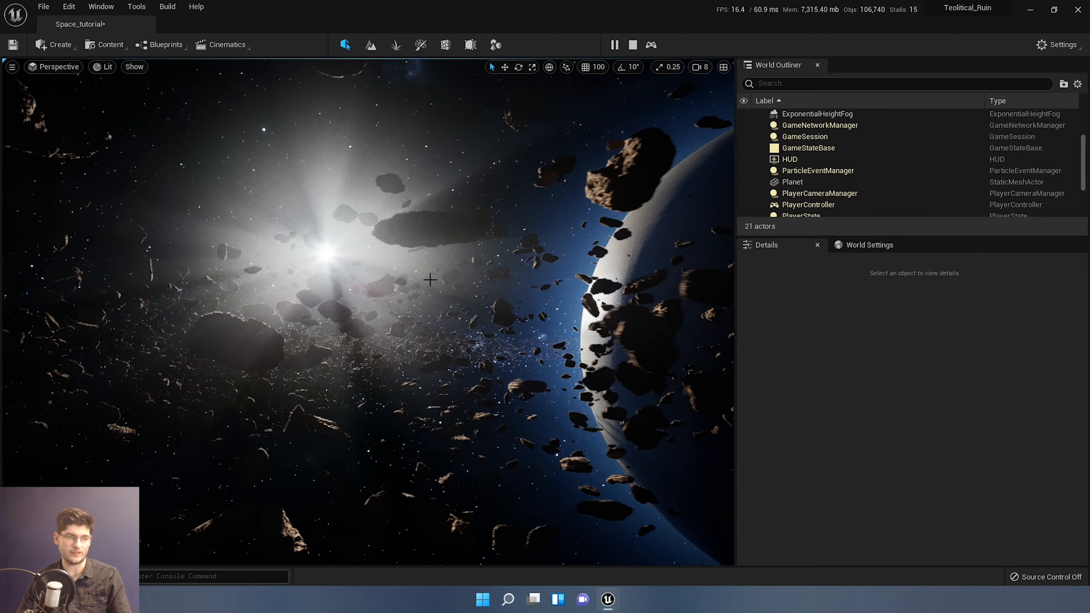
key("d")
right_click_drag(430, 279, 408, 292)
key("q")
key("w")
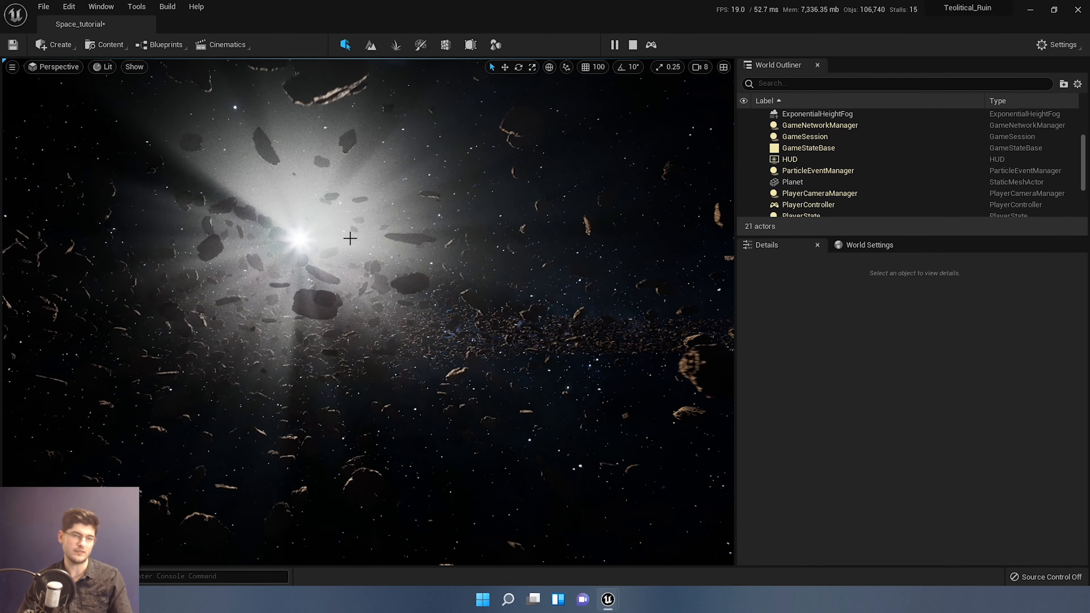
key("s")
right_click_drag(350, 238, 350, 239)
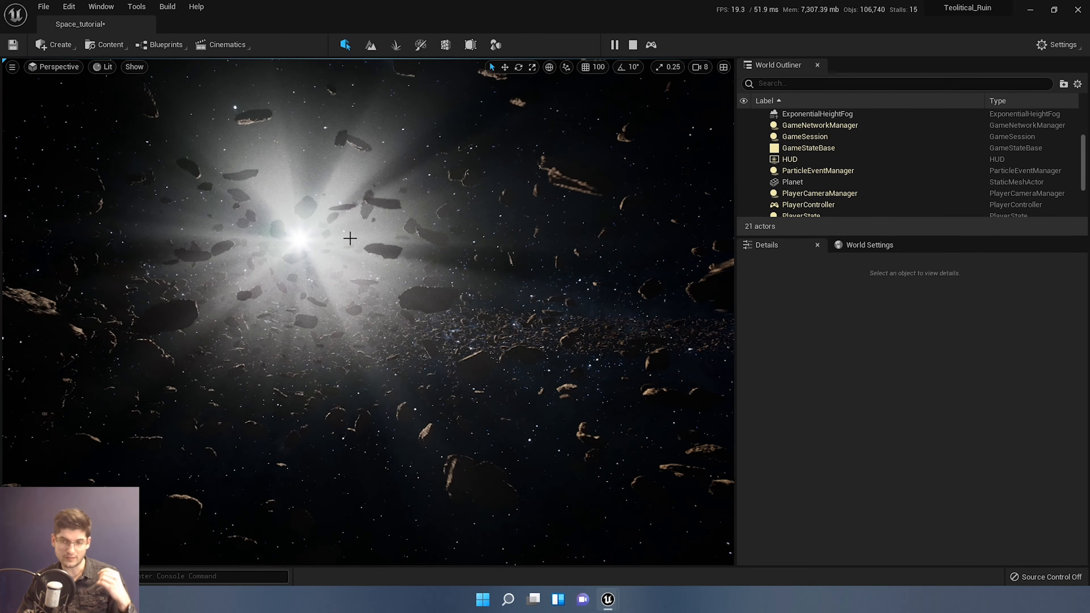